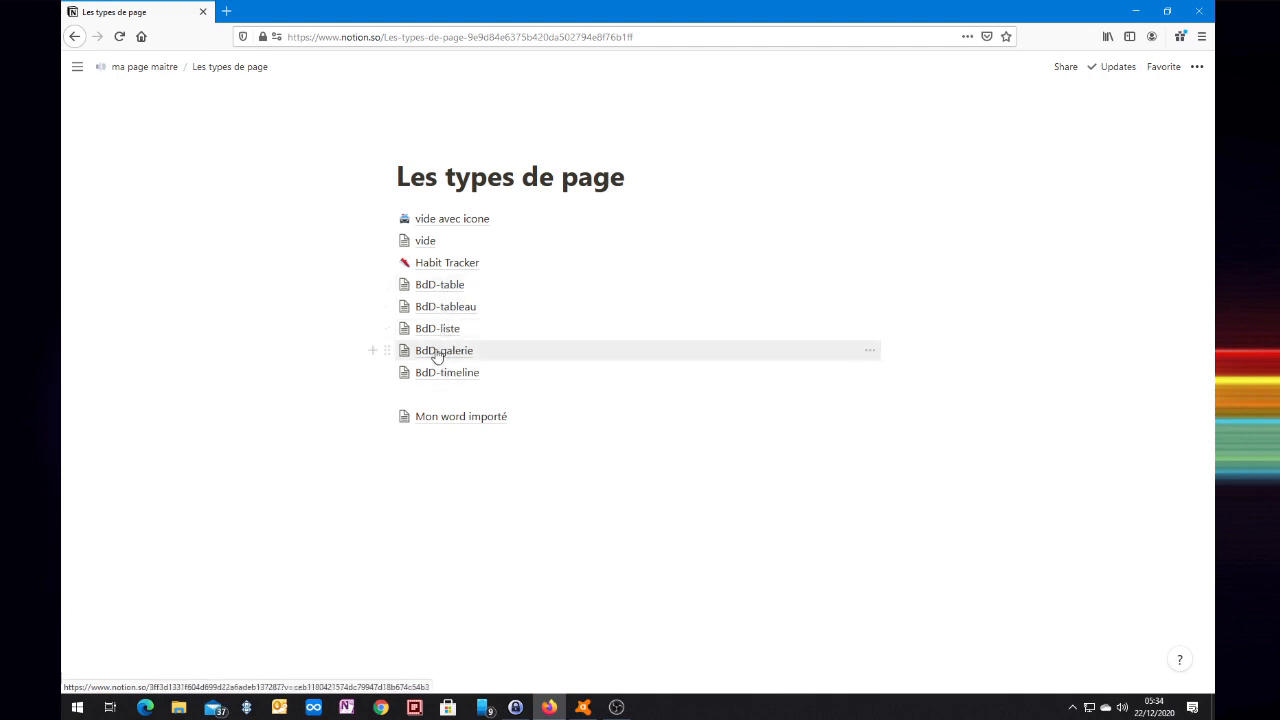
# Place the cursor in the empty space under 'Mon word importé' to begin a new block.
pyautogui.click(410, 442)
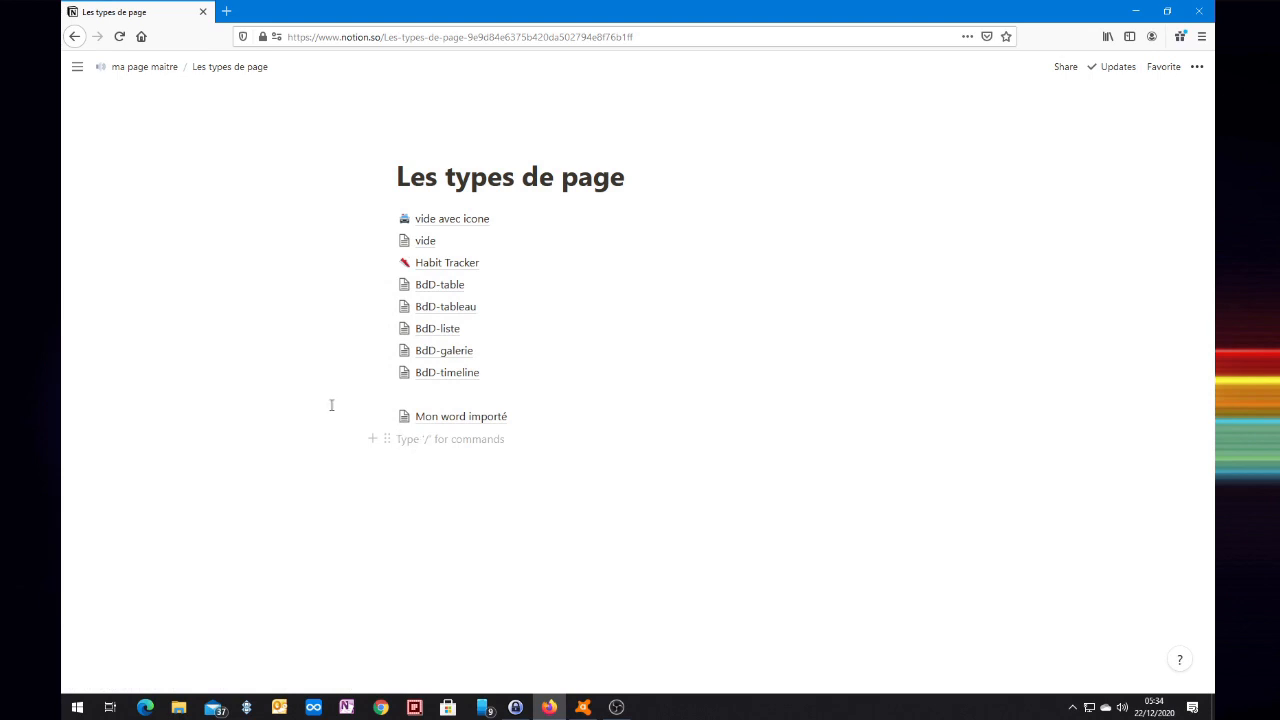
# Create a sub-page titled 'ma nouvellePdD' with /page and turn it into a Table database.
pyautogui.moveTo(63, 243)
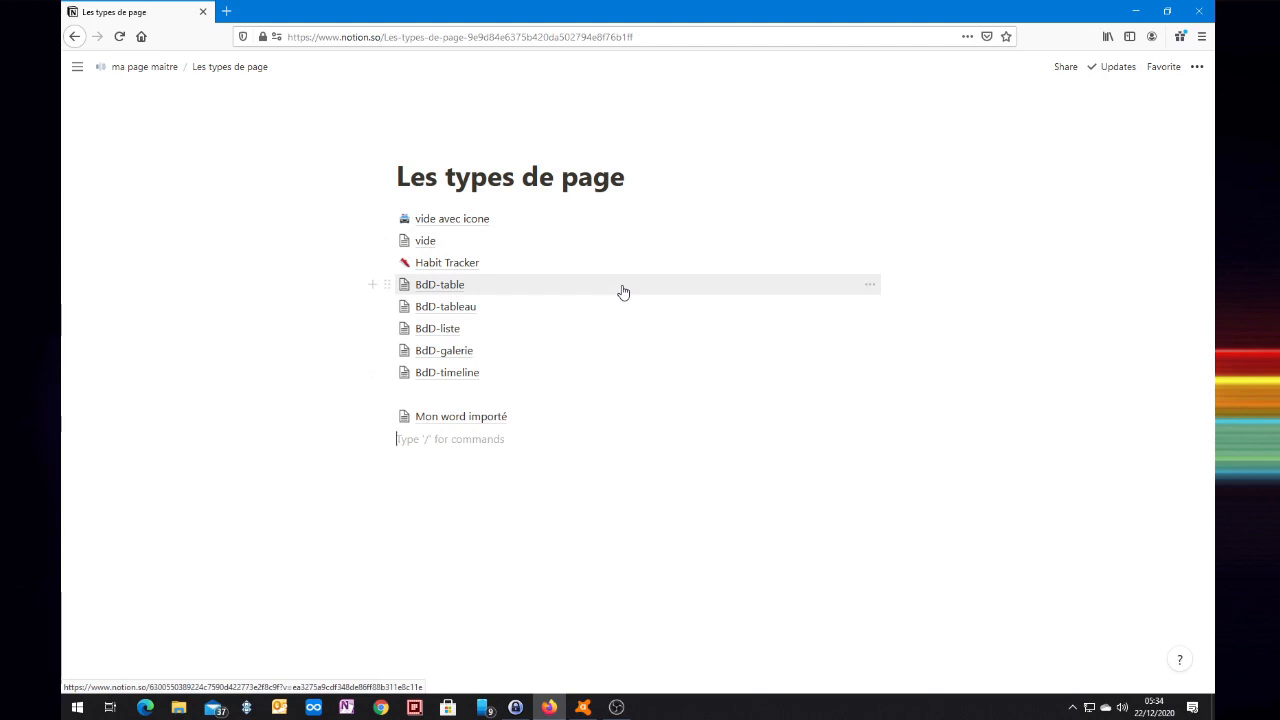
pyautogui.write('/')
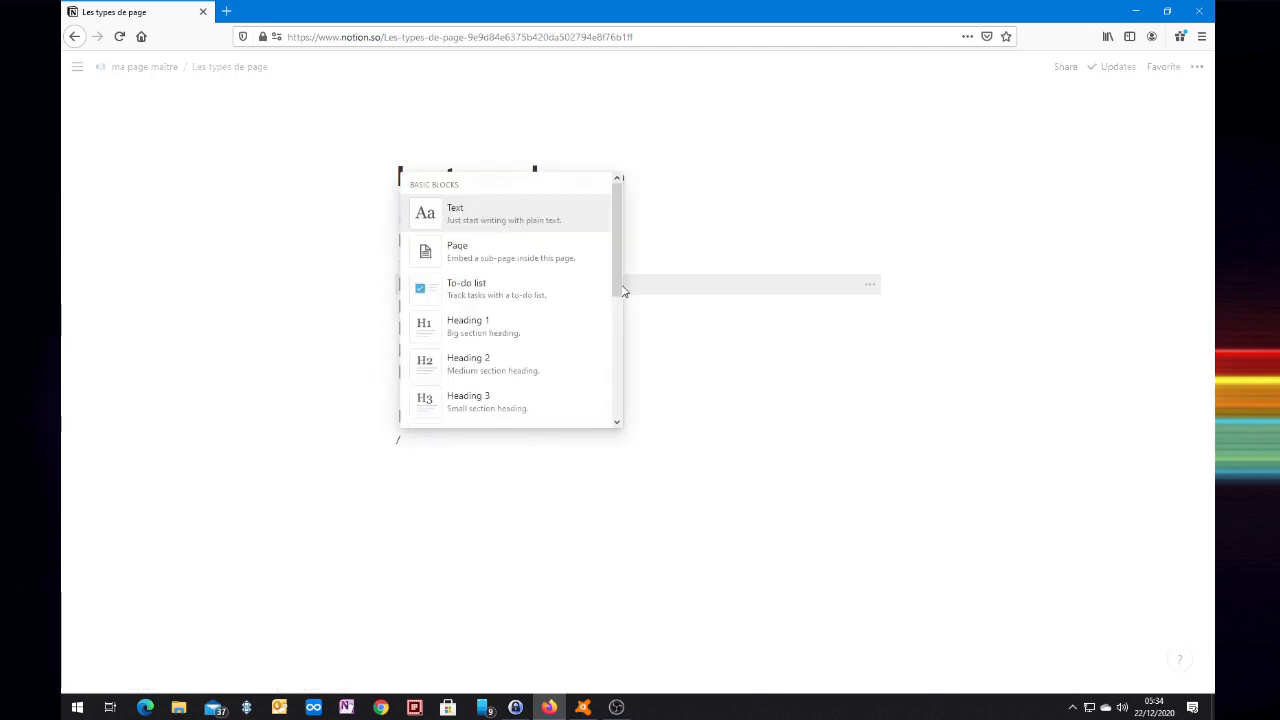
pyautogui.write('page')
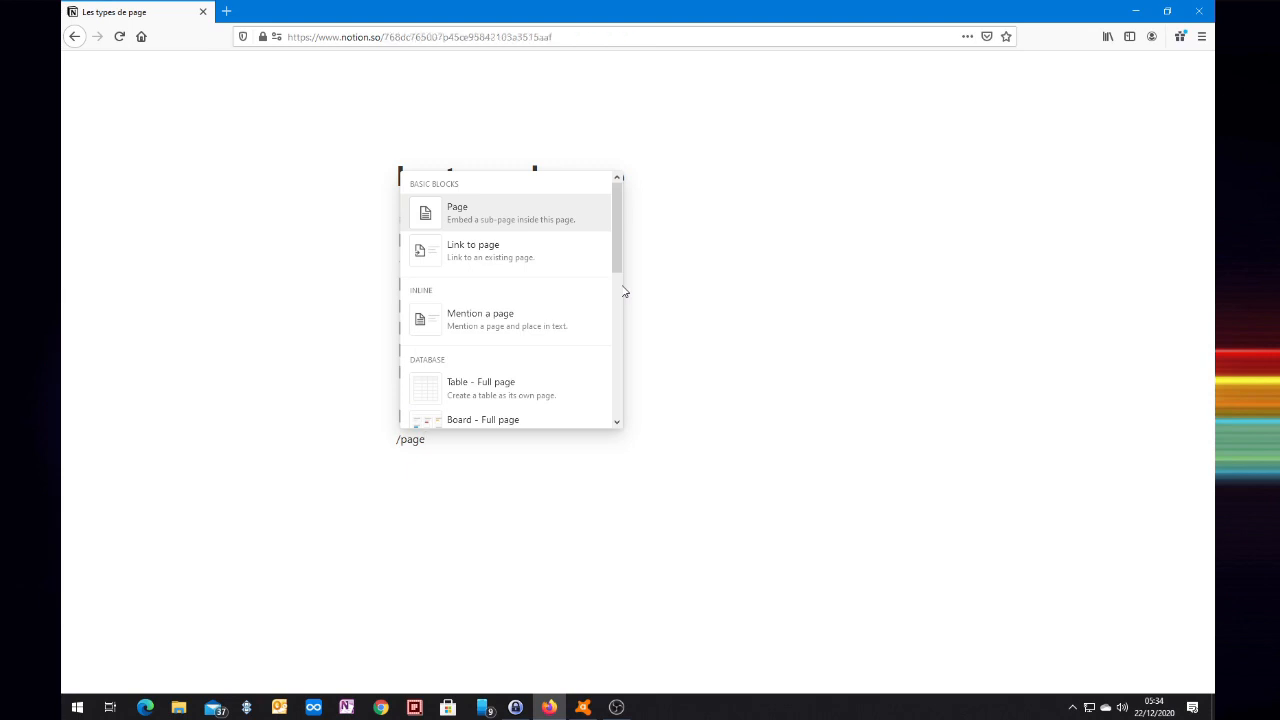
pyautogui.press('Return')
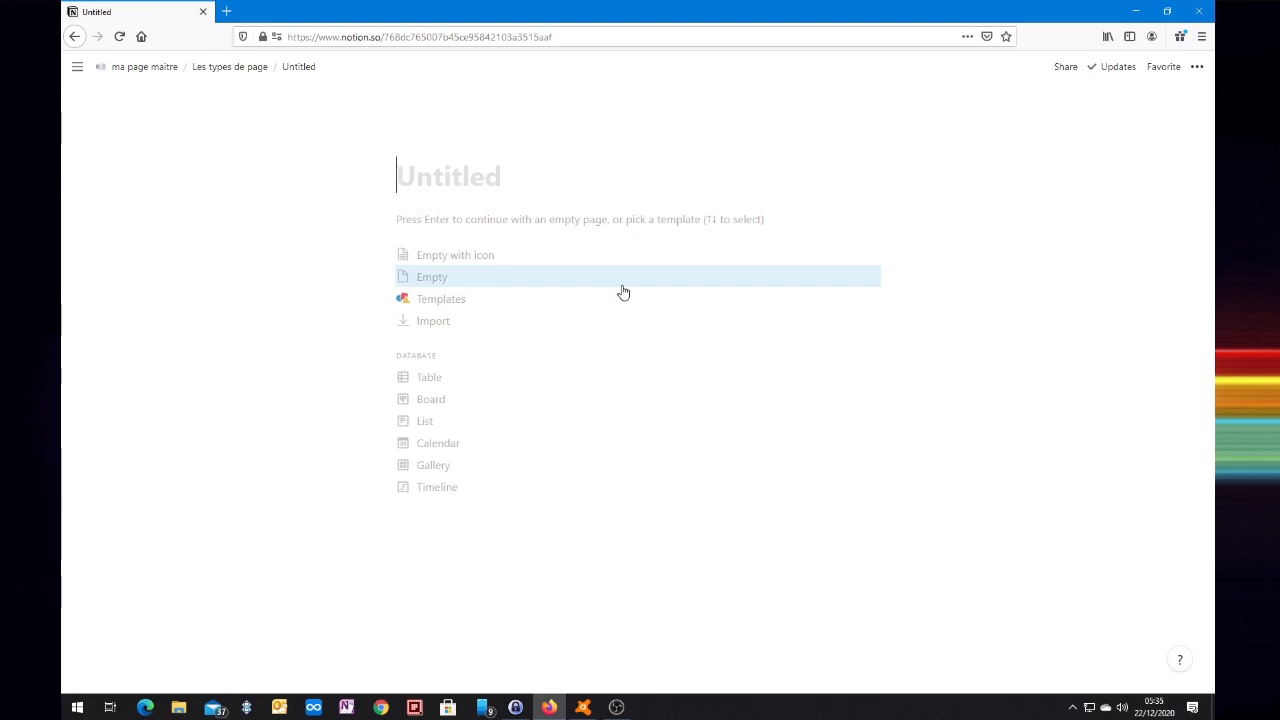
pyautogui.write('ma nouvel')
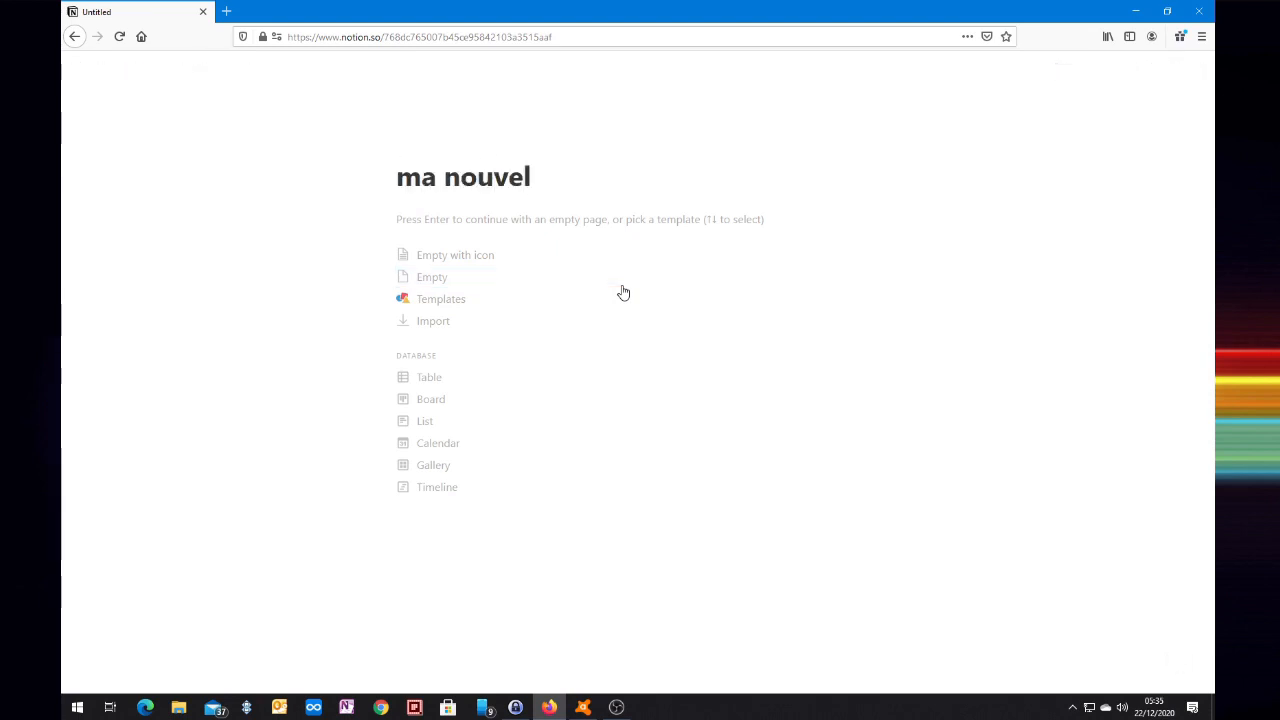
pyautogui.write('le')
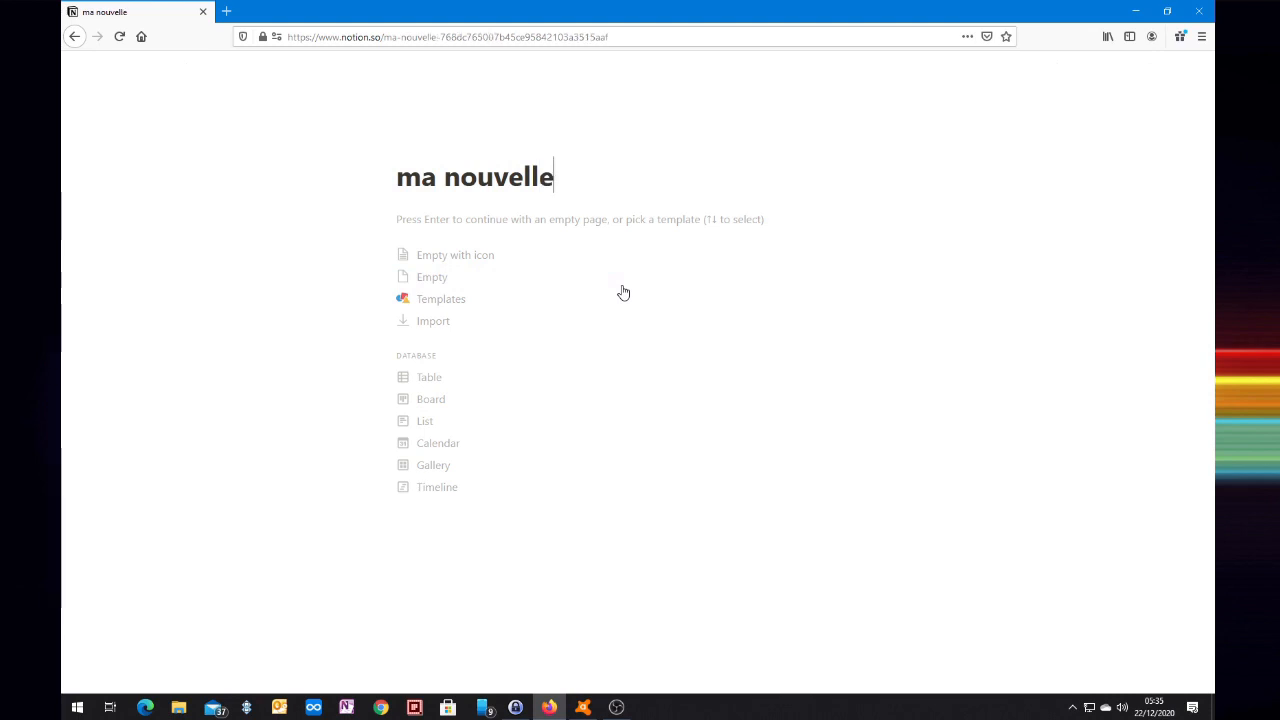
pyautogui.write('Pd')
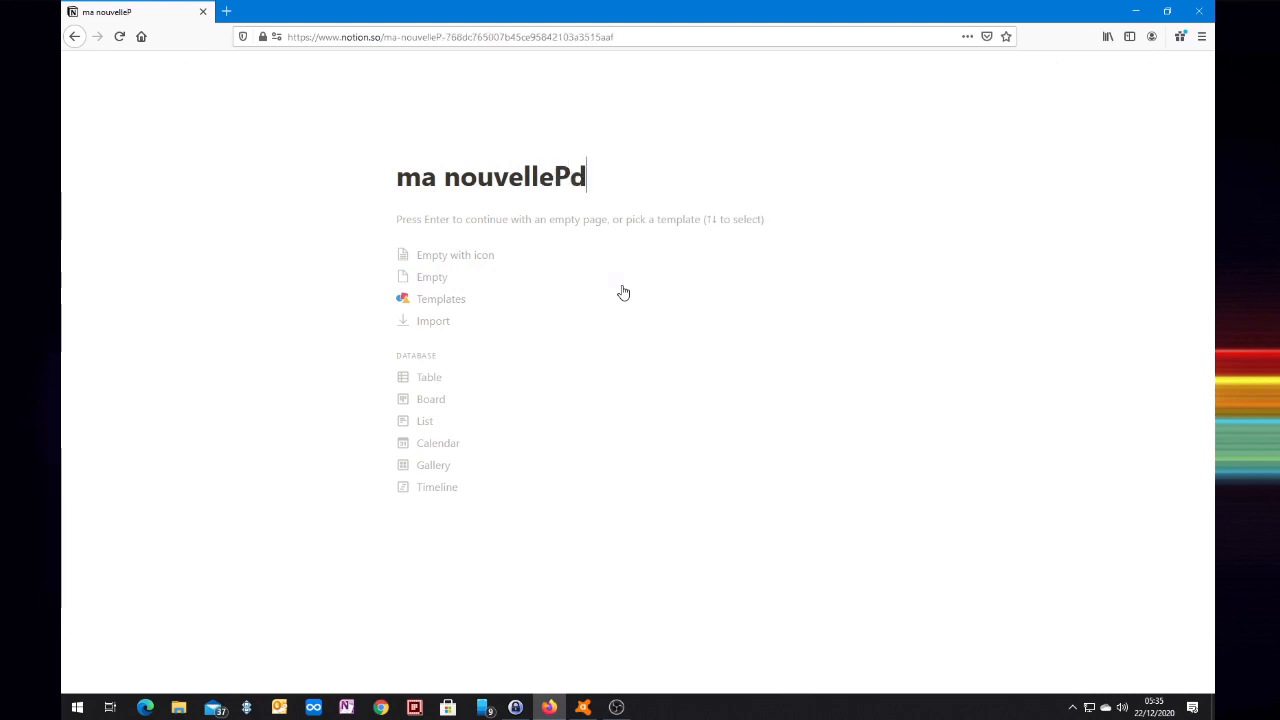
pyautogui.write('D')
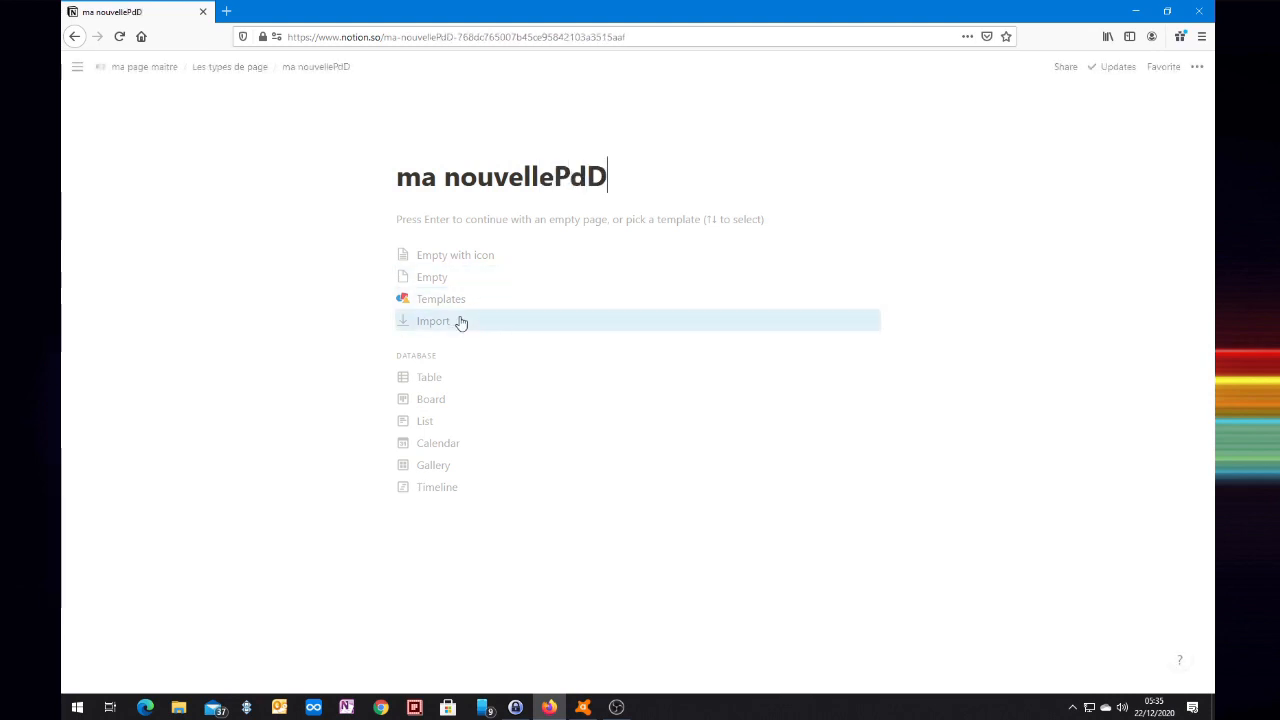
pyautogui.click(438, 380)
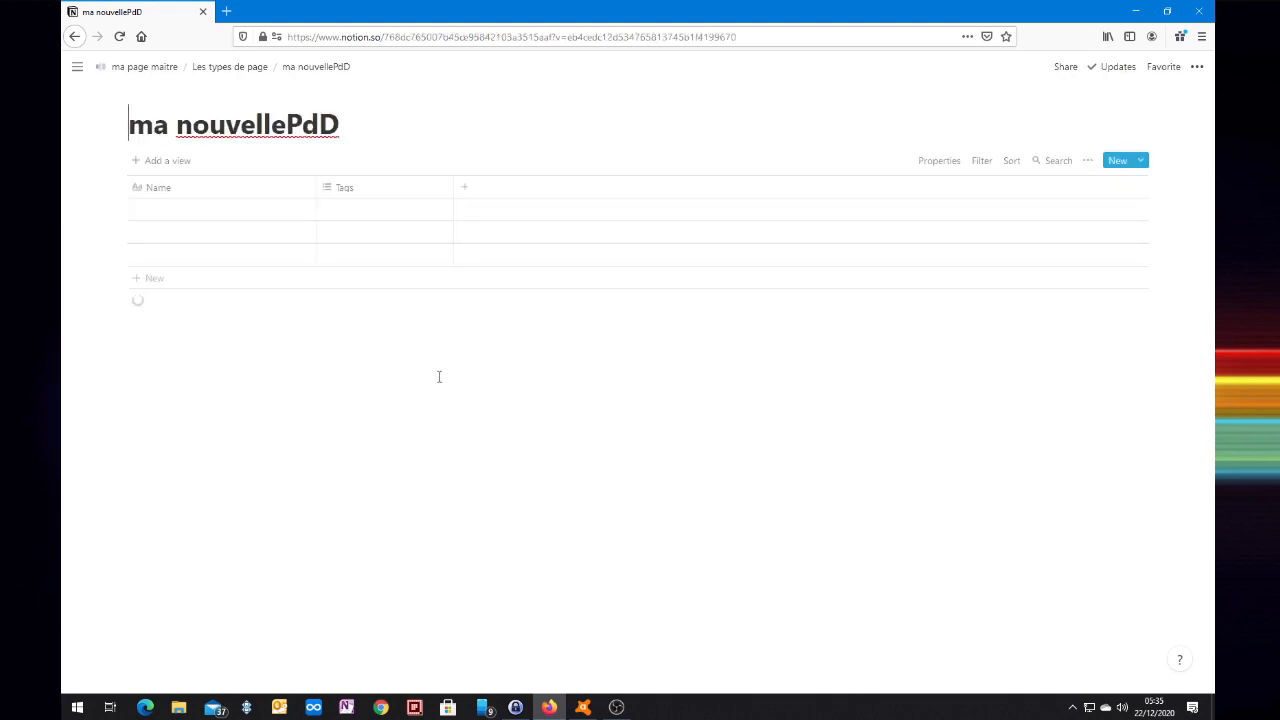
# Correct the database title to 'ma nouvelle BdD'.
pyautogui.click(287, 124)
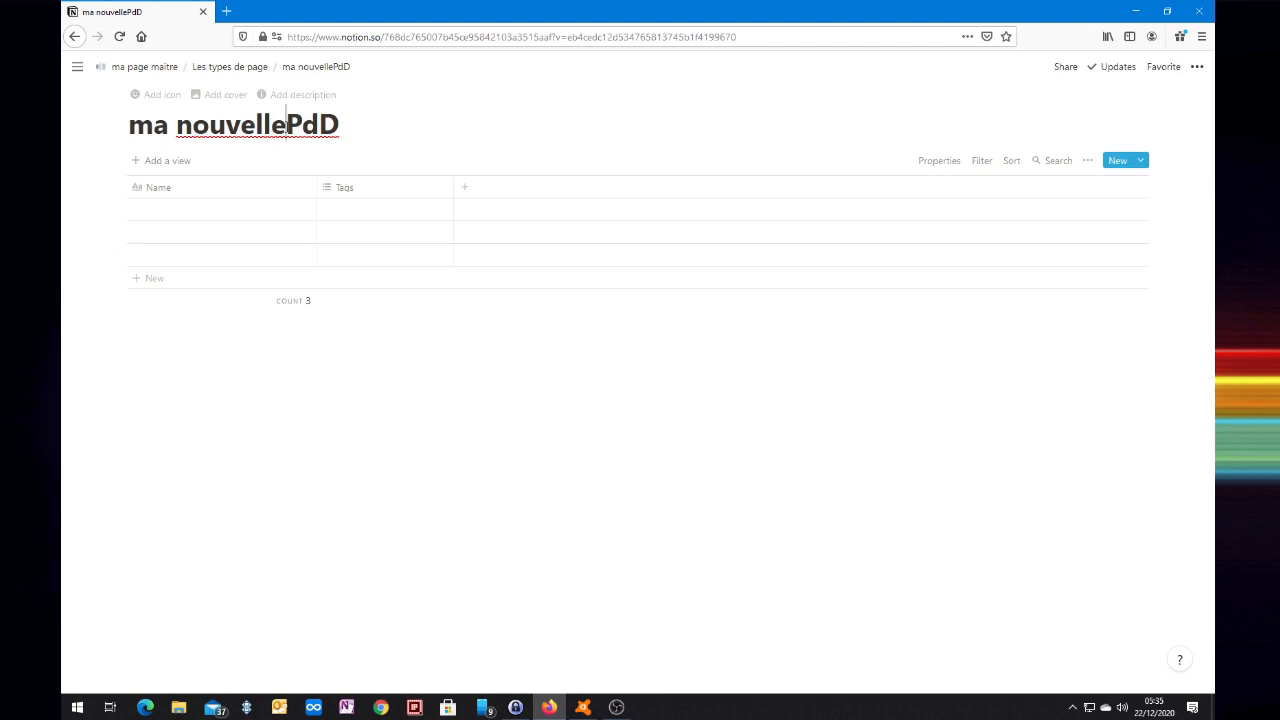
pyautogui.press('BackSpace')
pyautogui.write('B')
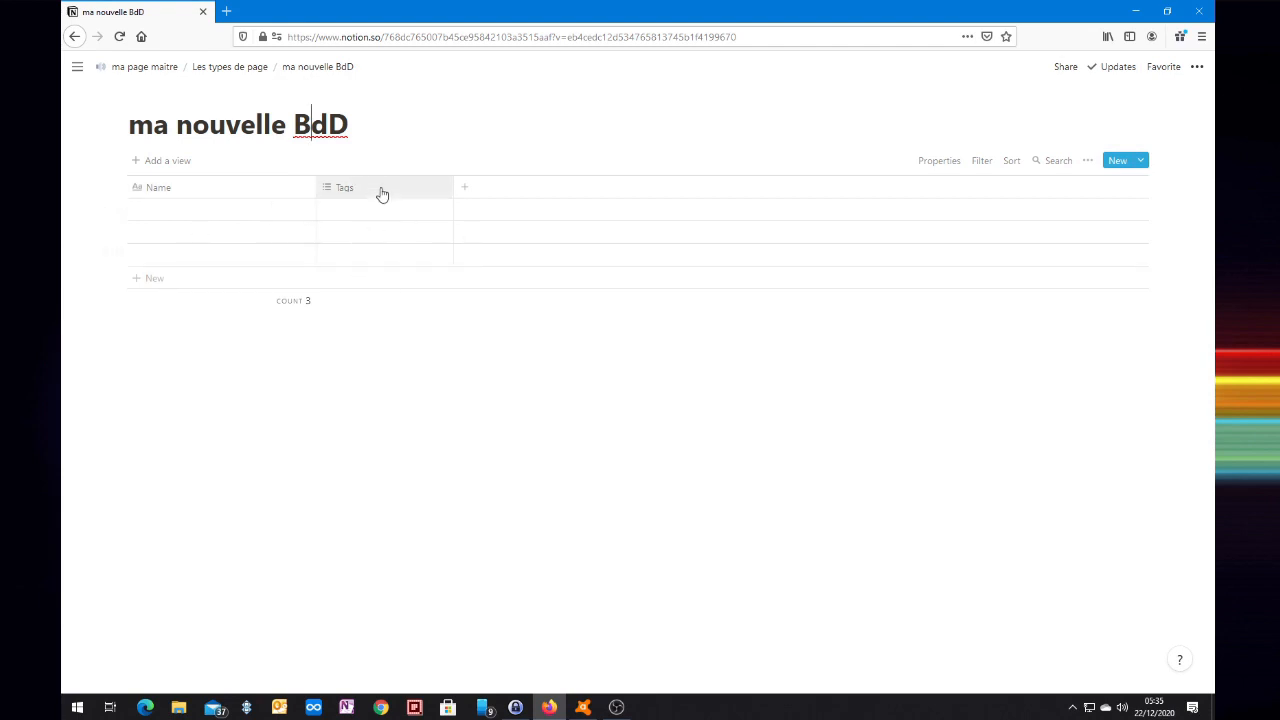
# Rename the Name column to 'actions'.
pyautogui.click(165, 192)
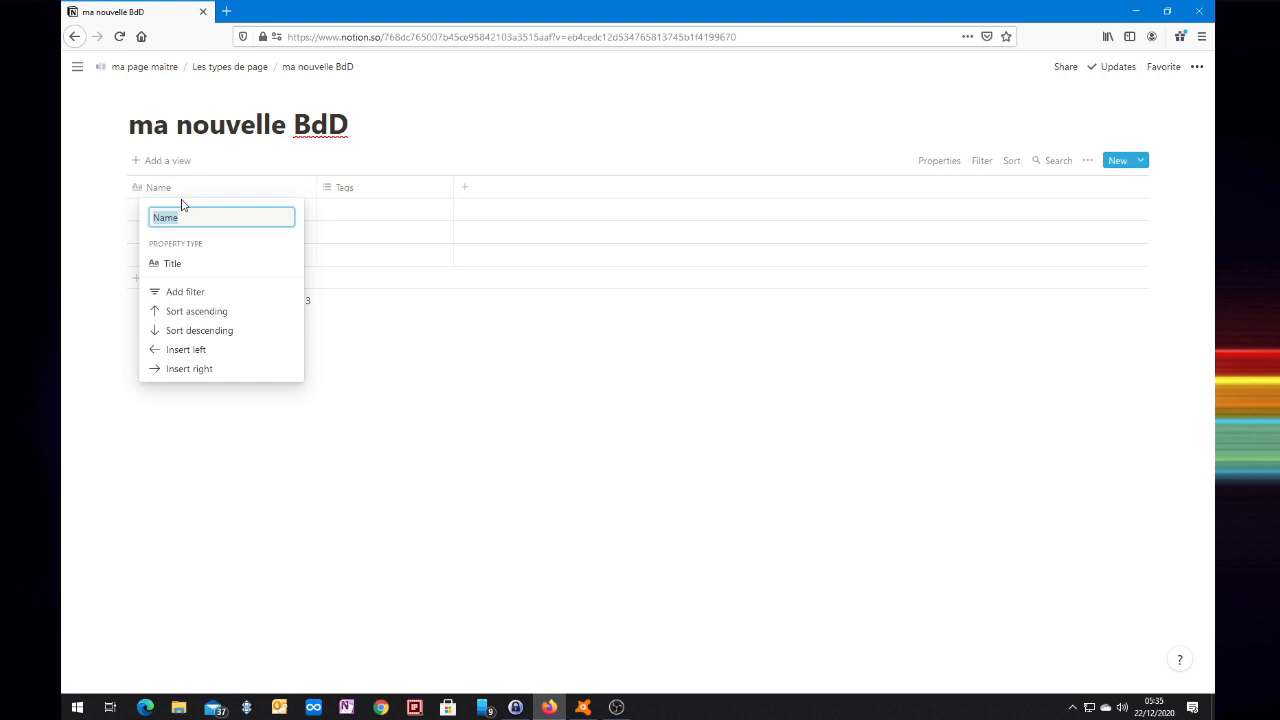
pyautogui.write('actions')
pyautogui.press('Return')
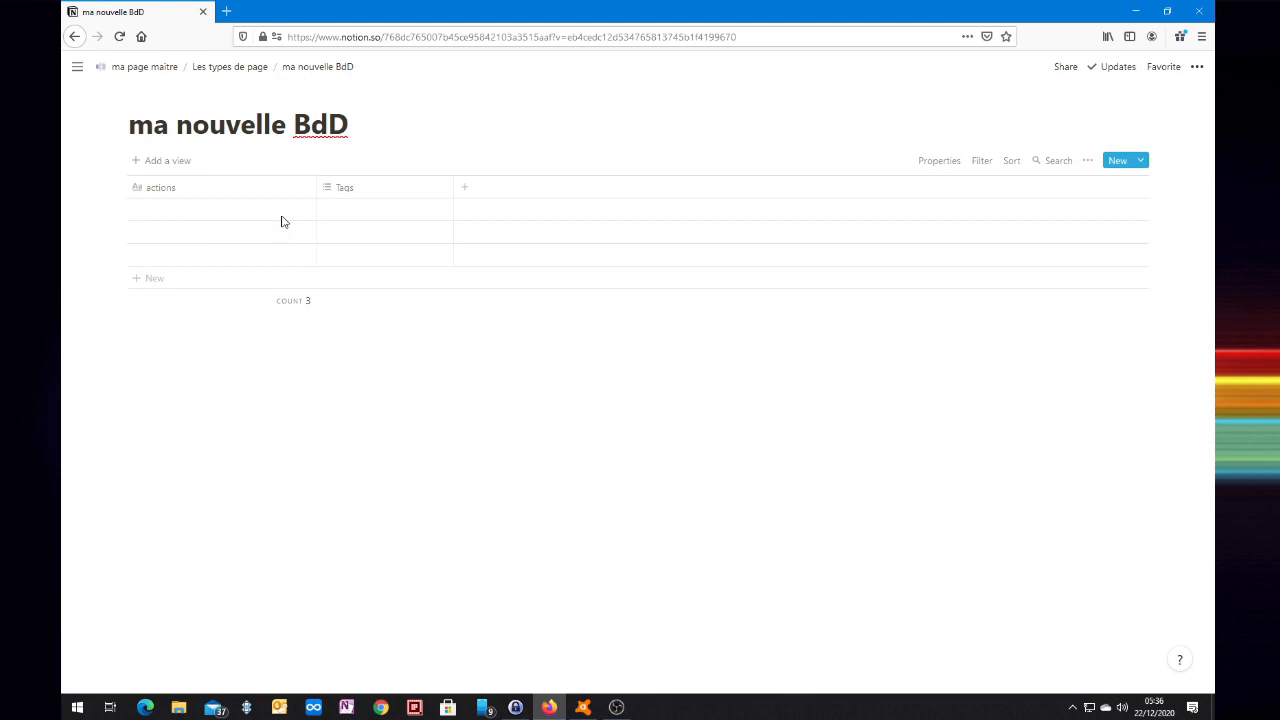
# Delete the Tags property and confirm the deletion.
pyautogui.click(374, 196)
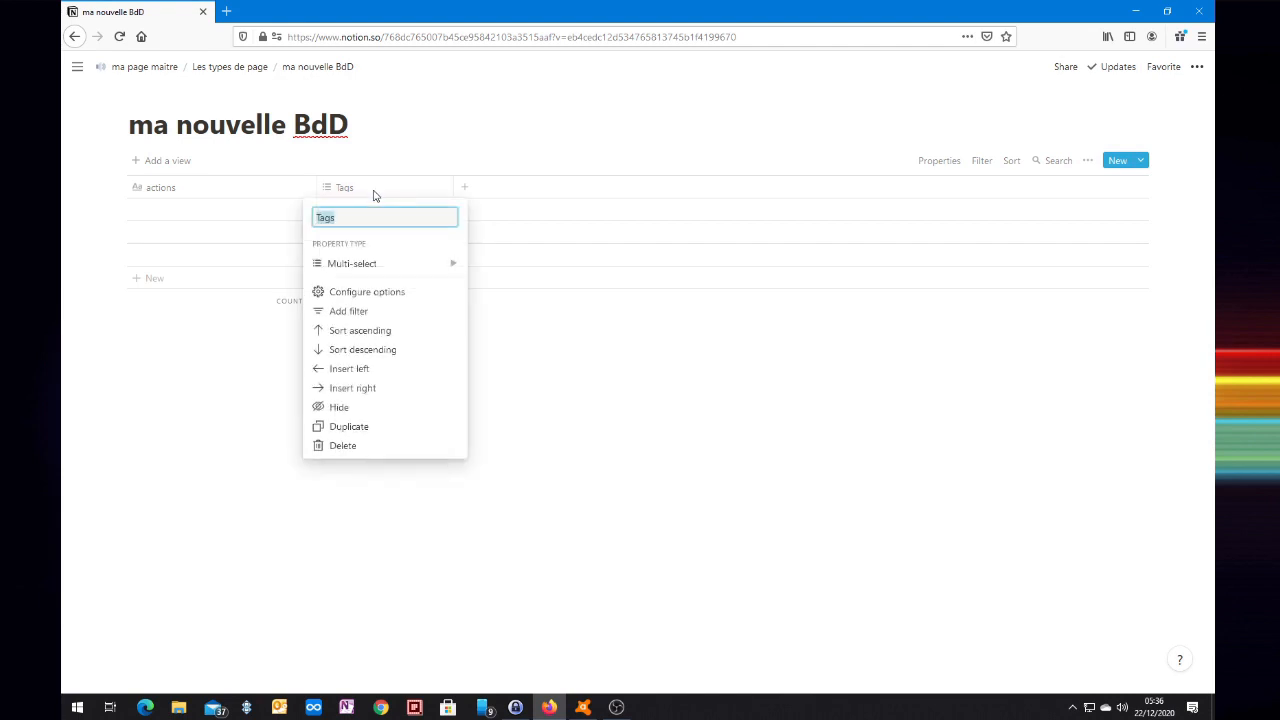
pyautogui.click(343, 446)
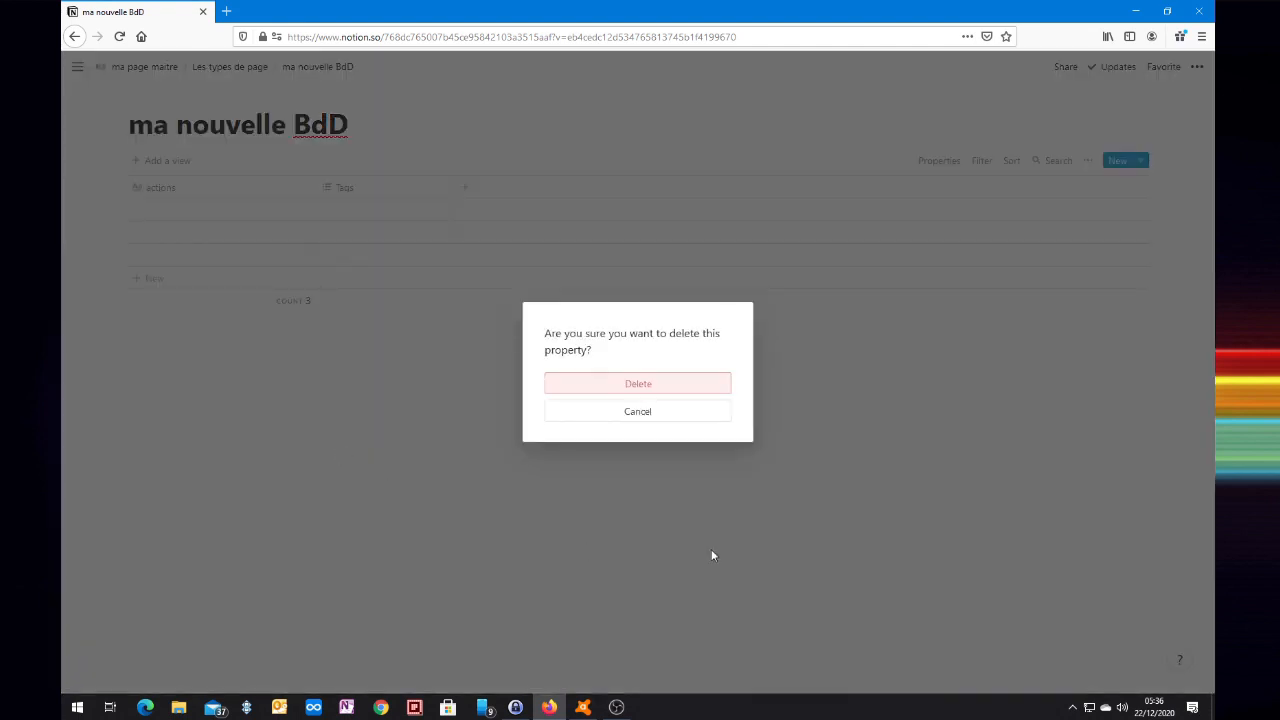
pyautogui.click(630, 386)
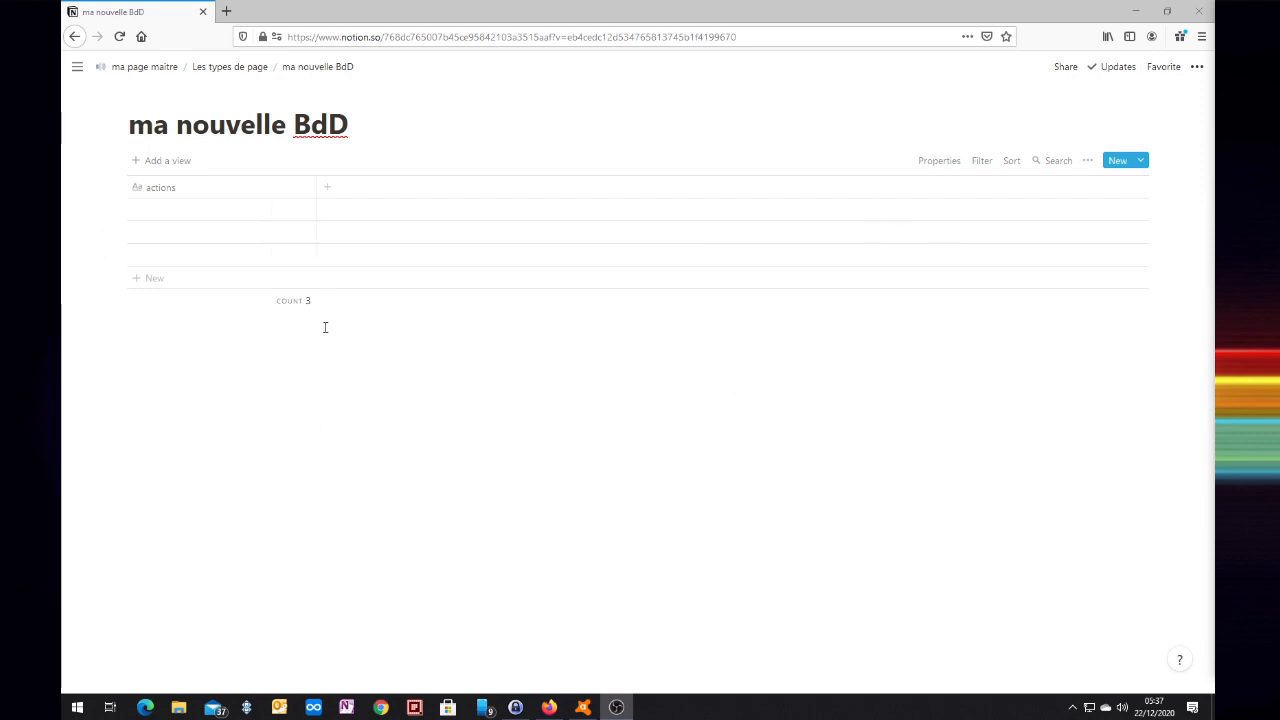
# Add texte, nombre, Sélection simple, Sélection multiple, date, collaborateurs and fichier columns after actions.
pyautogui.click(330, 193)
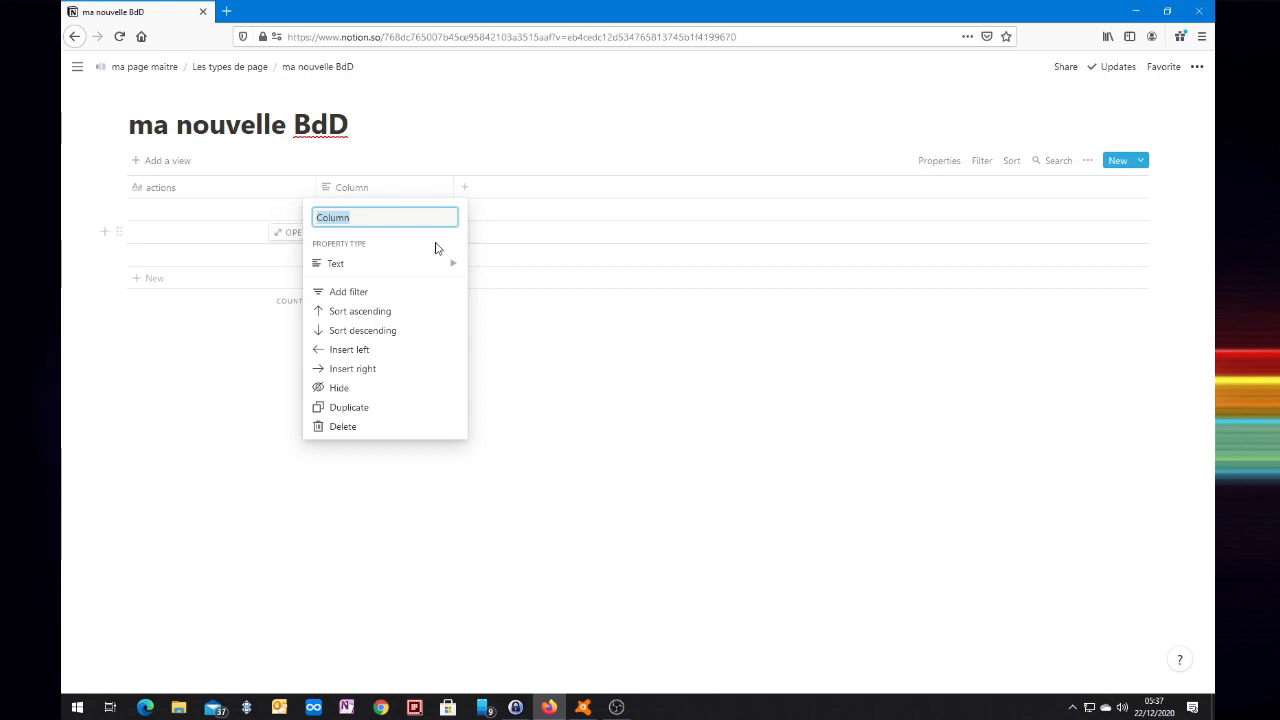
pyautogui.write('texte')
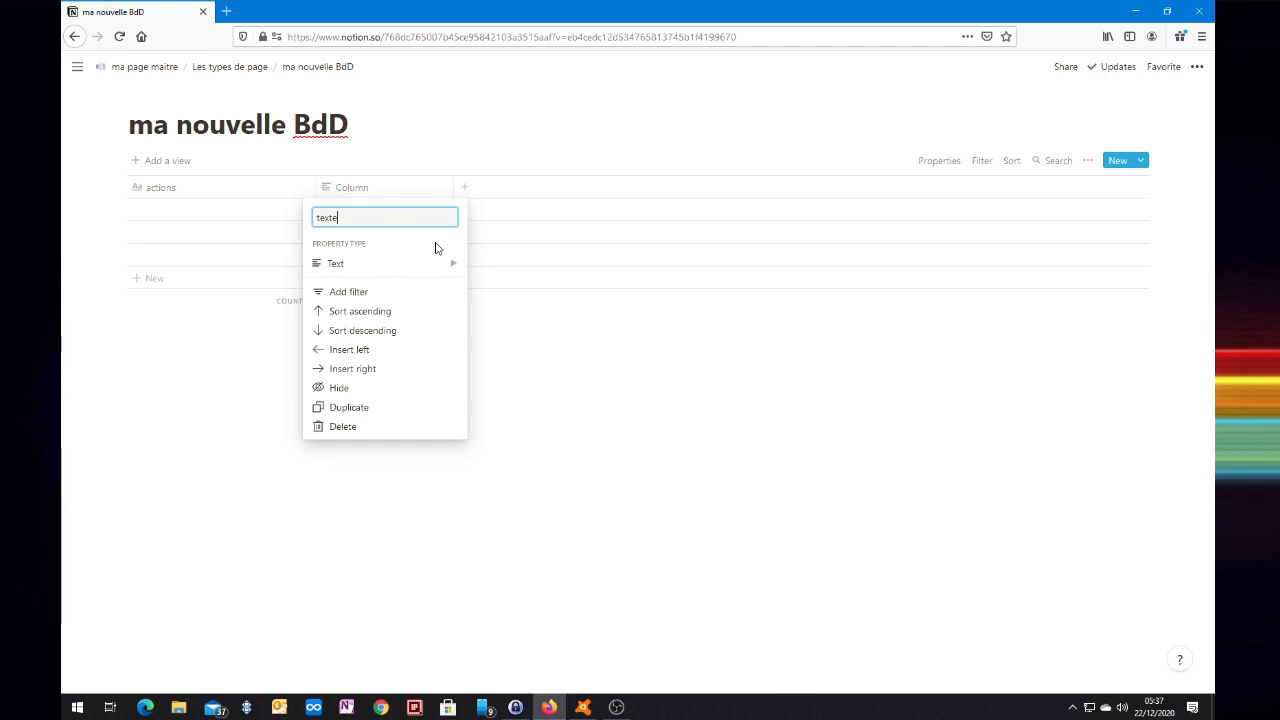
pyautogui.moveTo(336, 264)
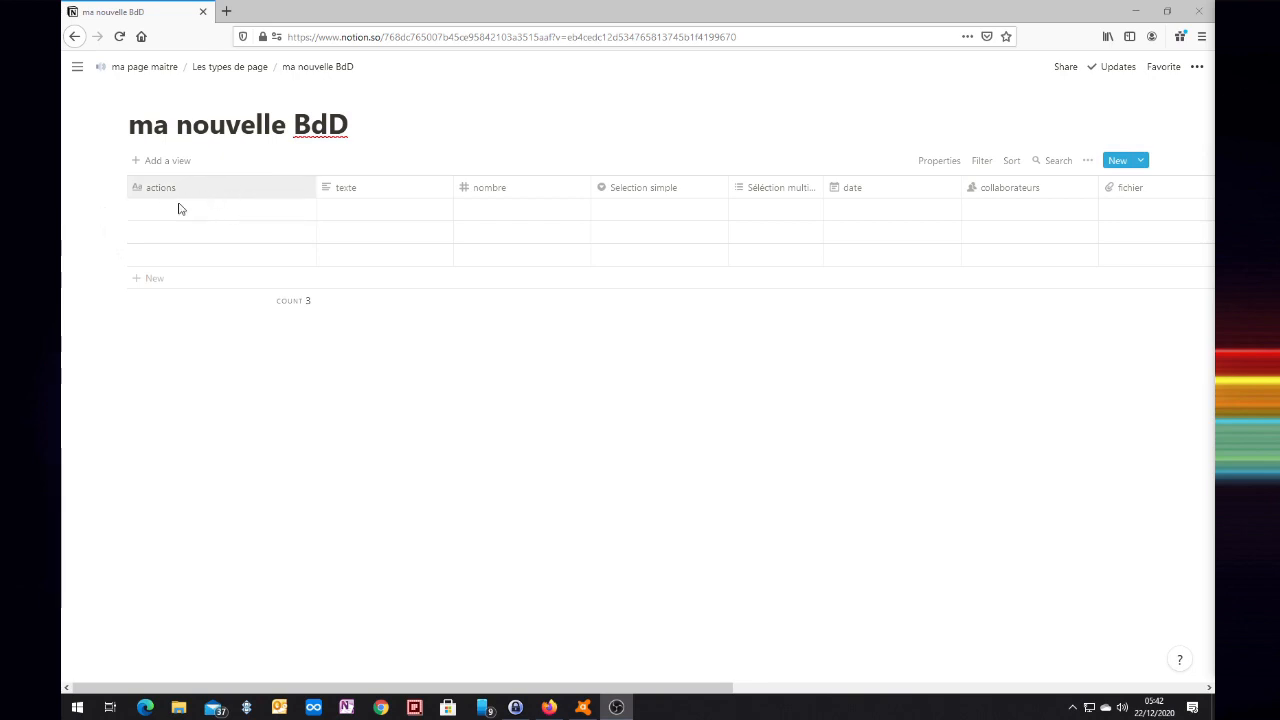
pyautogui.click(368, 213)
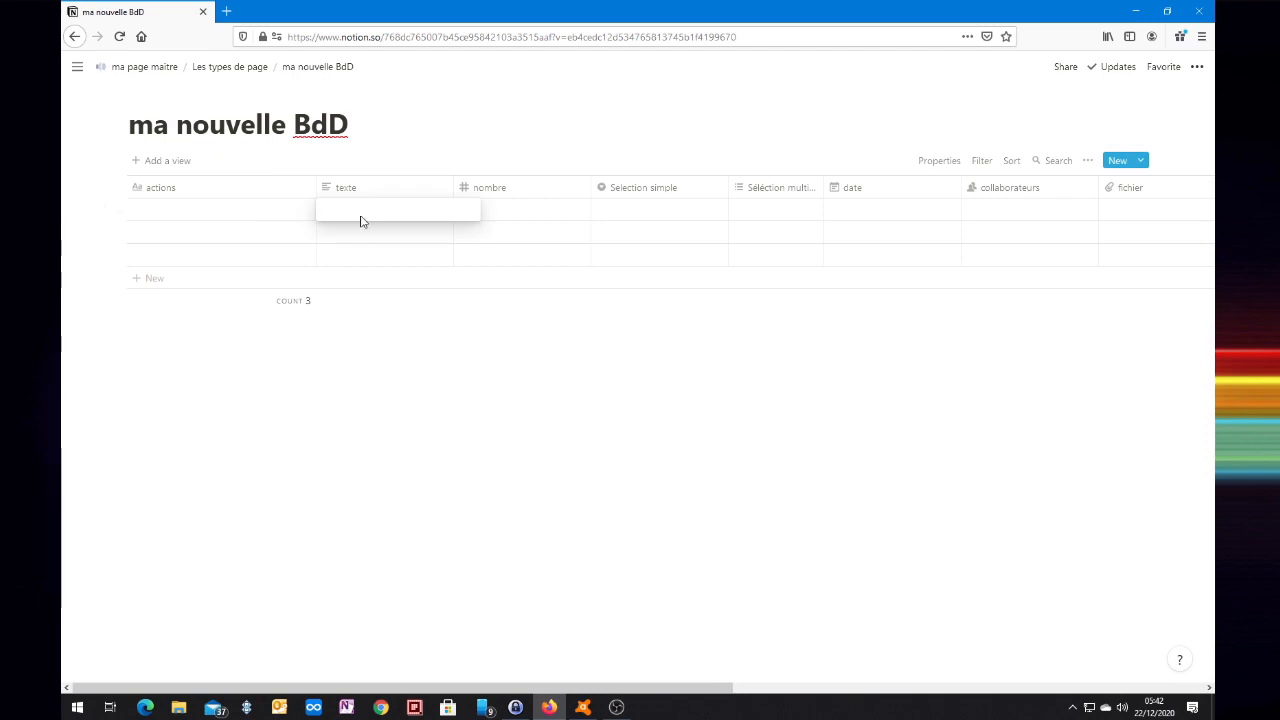
# Enter 'texte à ajouter' in the first row's texte cell, fixing the typo.
pyautogui.write('texte à jouter')
pyautogui.click(361, 222)
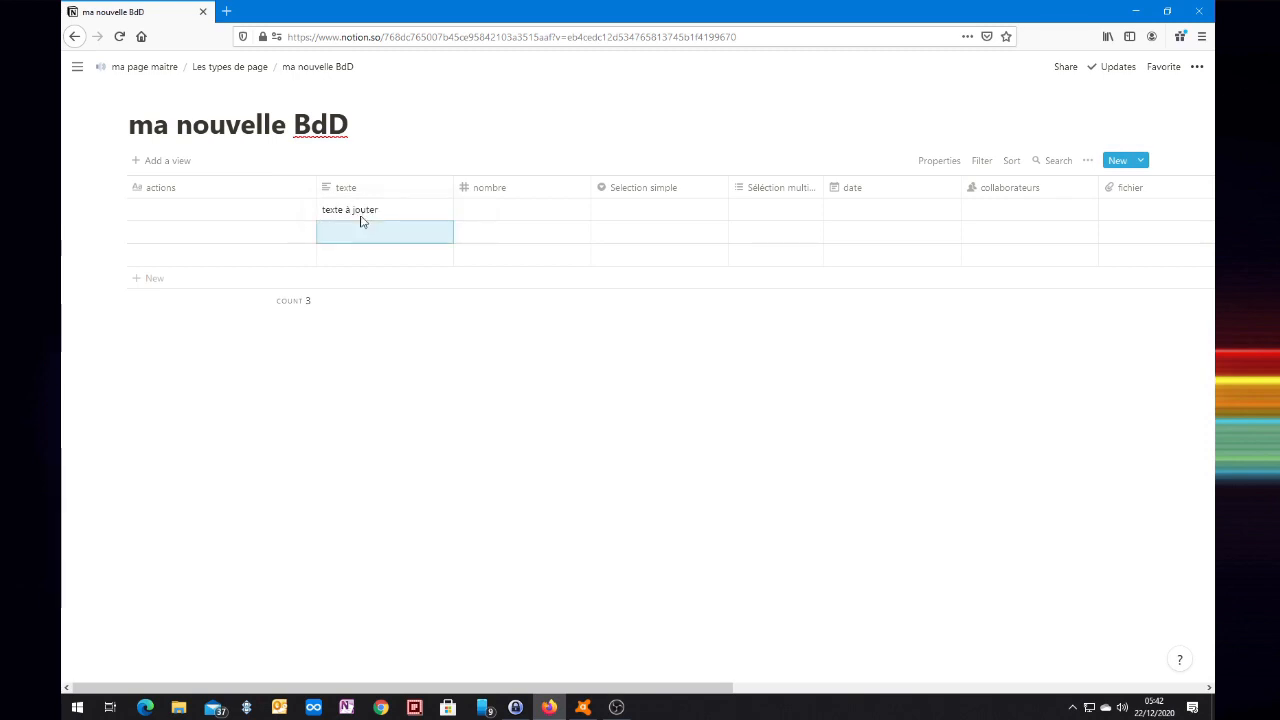
pyautogui.click(361, 210)
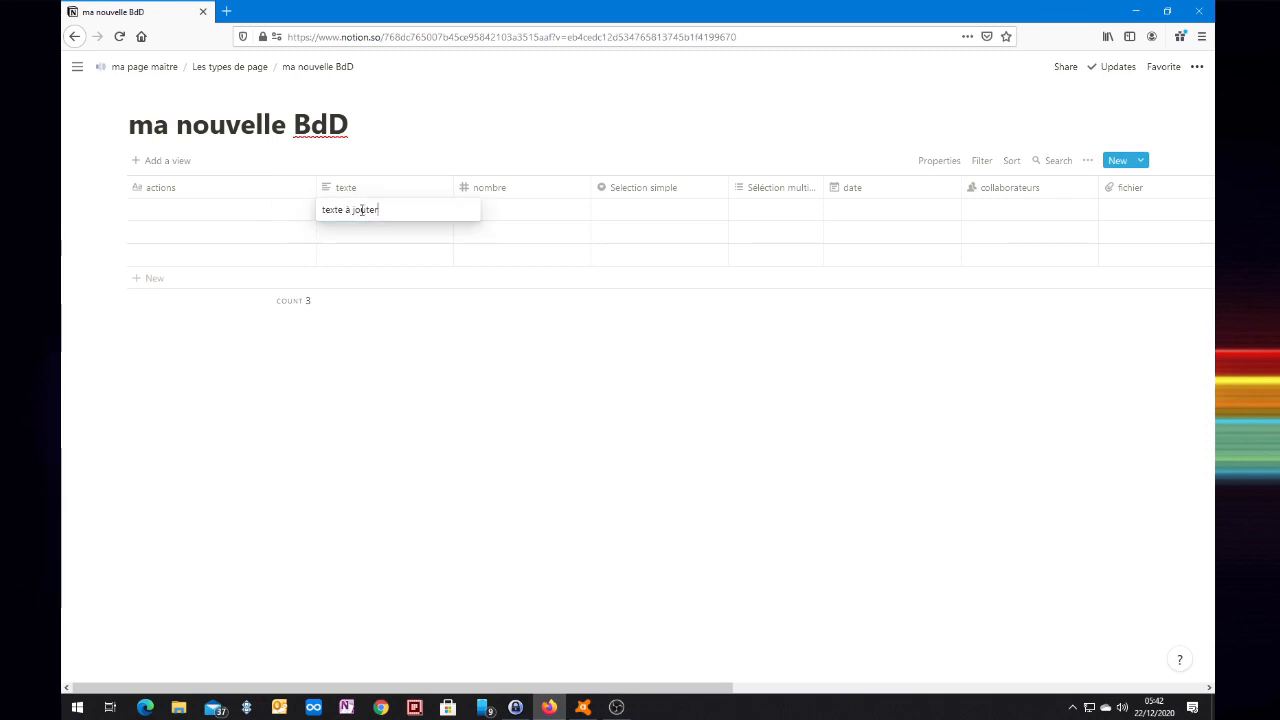
pyautogui.click(352, 210)
pyautogui.press('Escape')
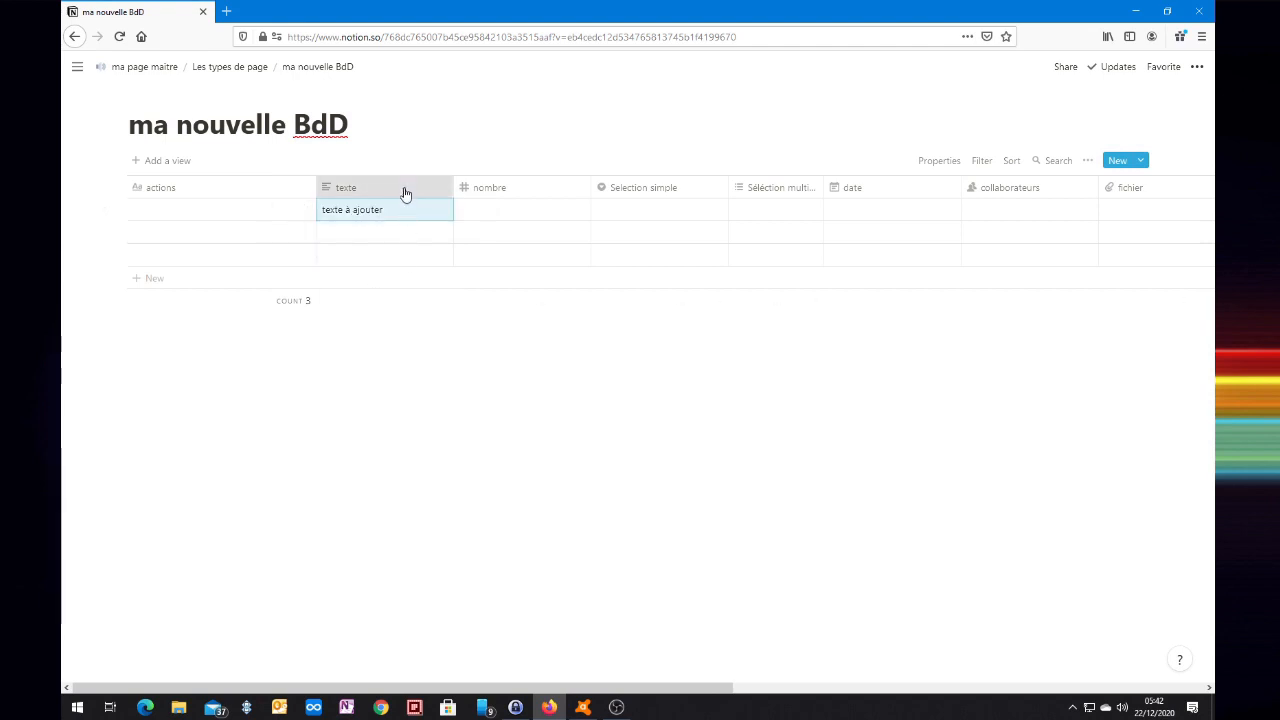
pyautogui.click(403, 190)
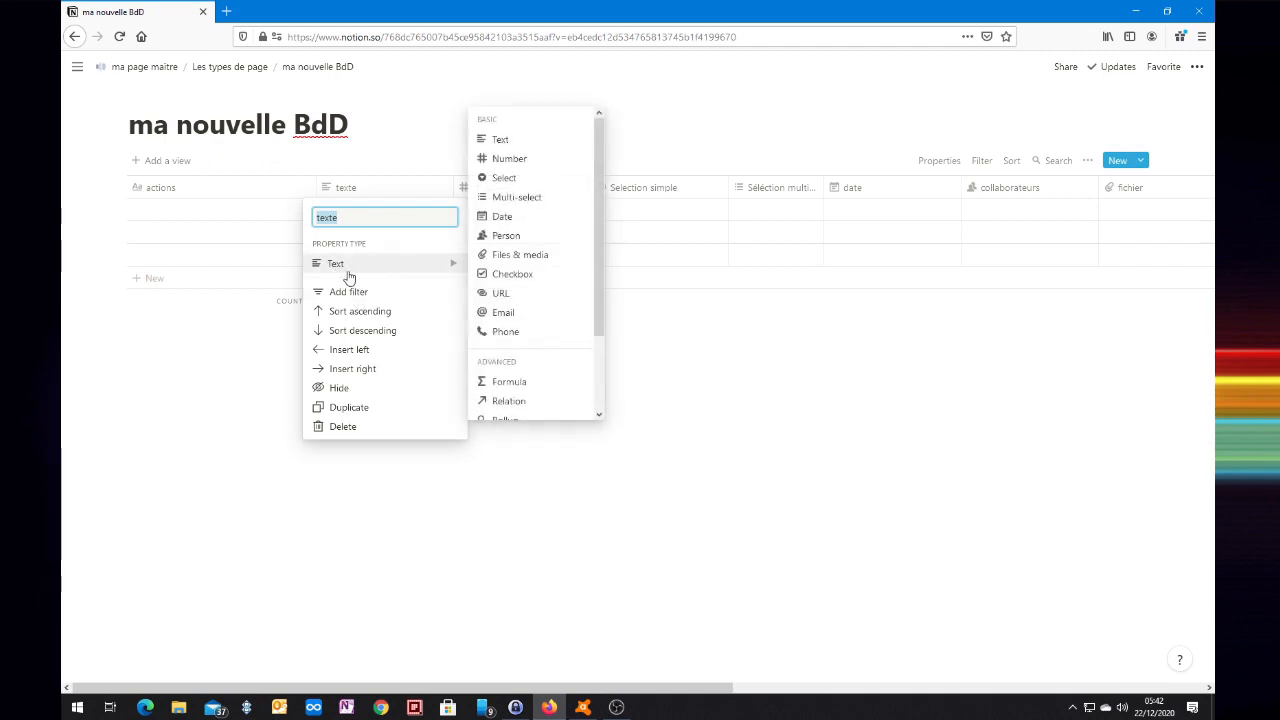
pyautogui.click(430, 497)
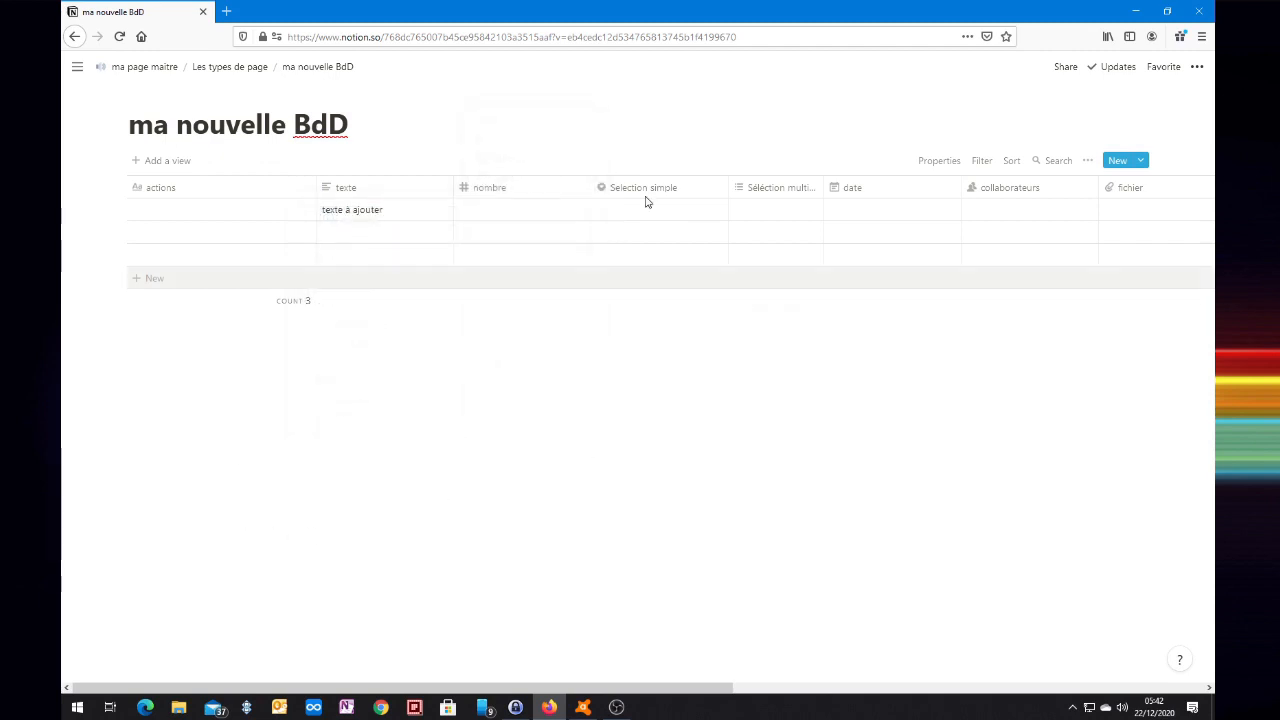
# Enter 99 in the first row's nombre cell.
pyautogui.click(505, 212)
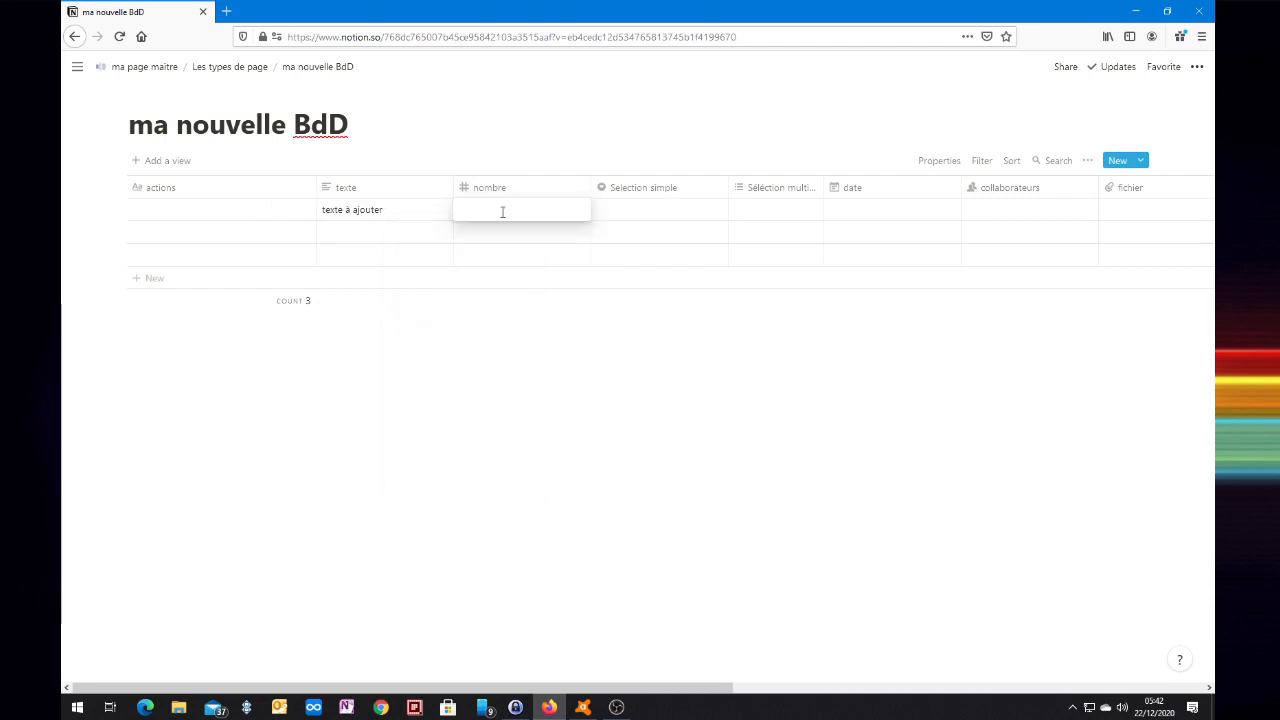
pyautogui.write('azeazer')
pyautogui.press('Return')
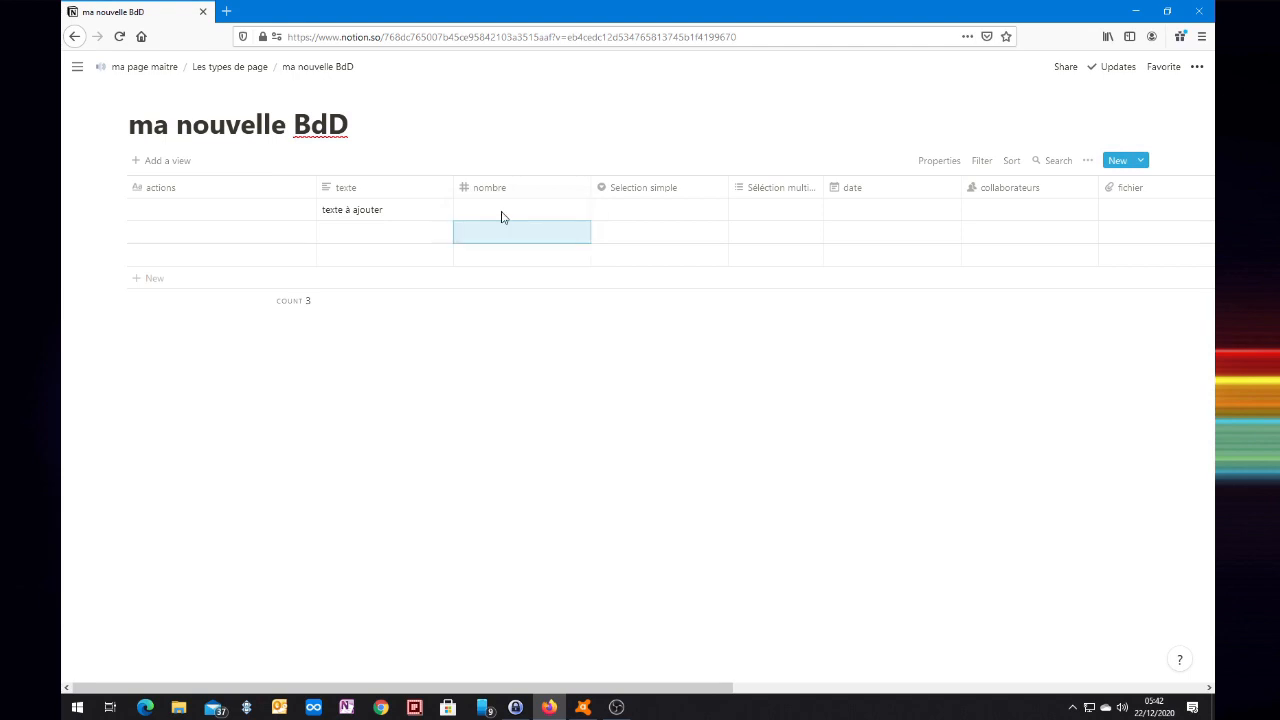
pyautogui.press('Up')
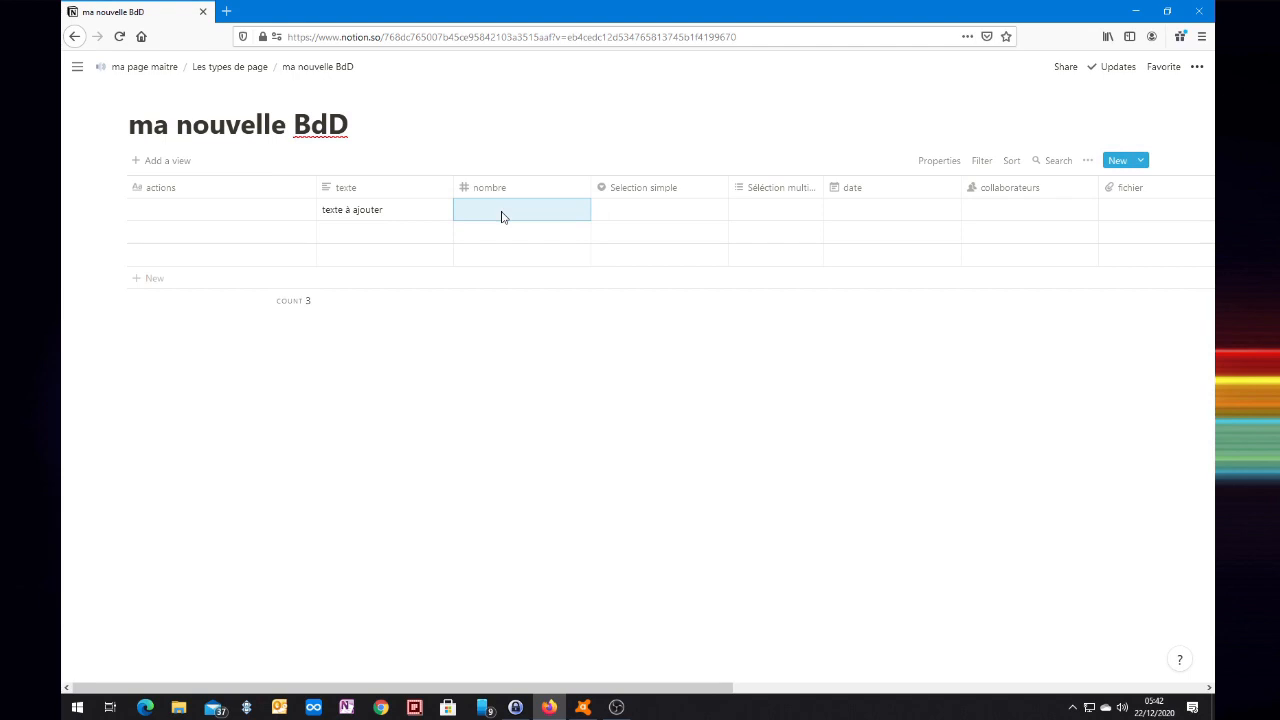
pyautogui.write('99')
pyautogui.press('Return')
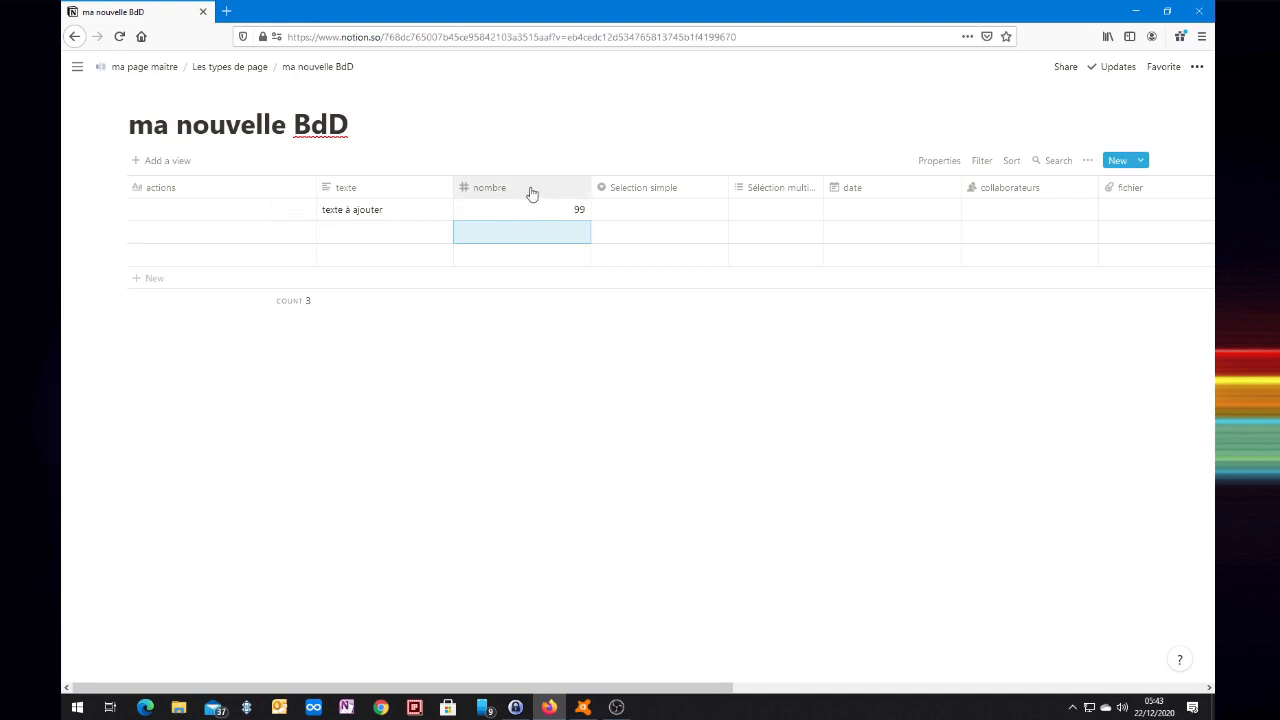
# Try the number-with-commas format on nombre, then switch it back to plain Number.
pyautogui.click(531, 192)
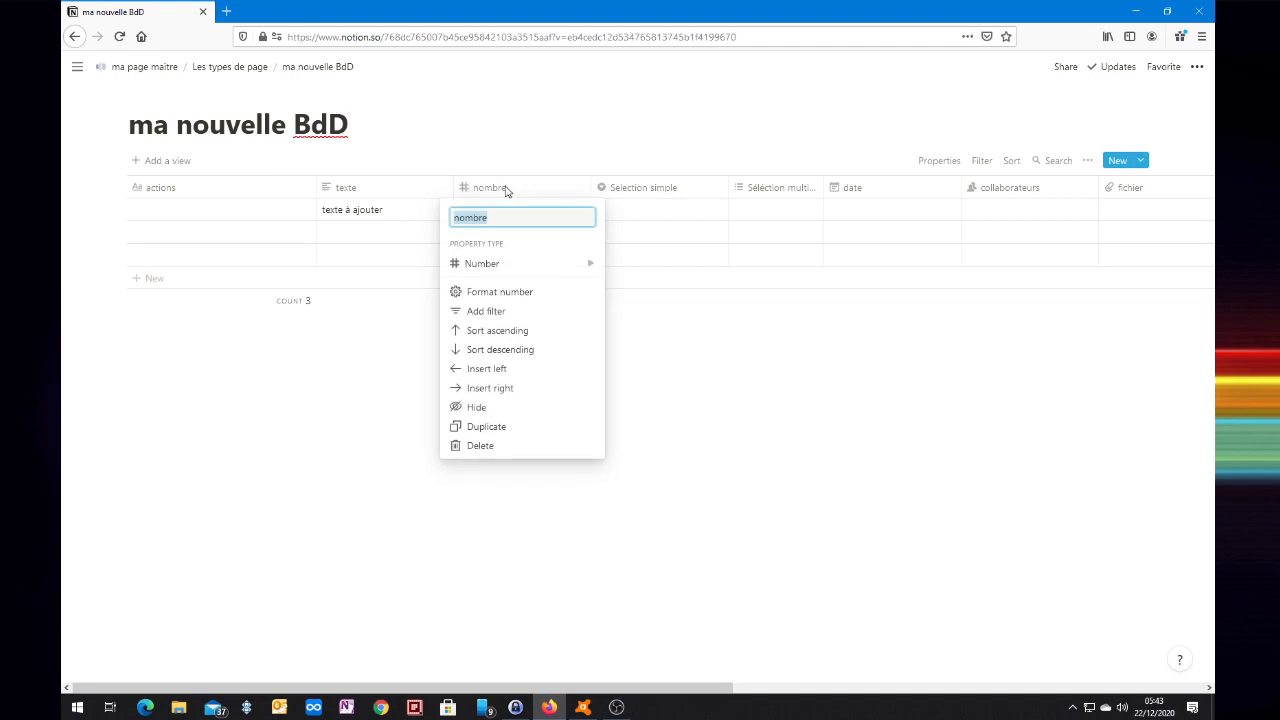
pyautogui.moveTo(479, 268)
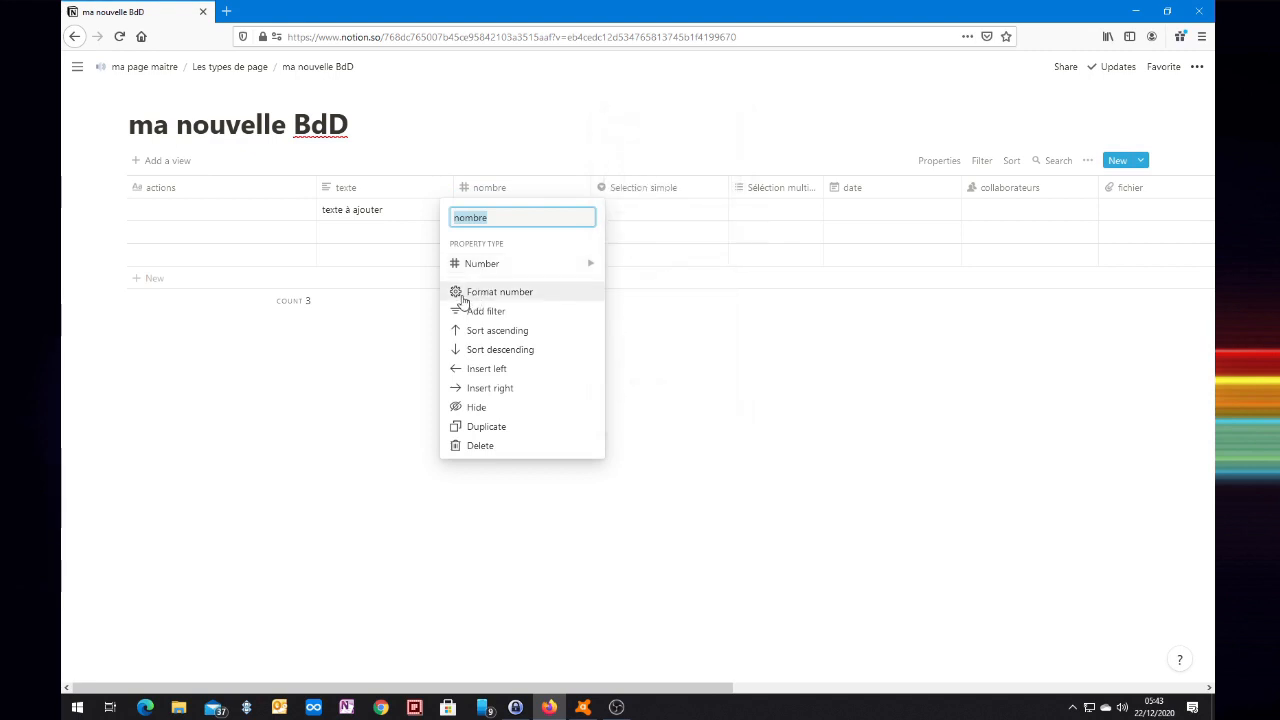
pyautogui.click(476, 296)
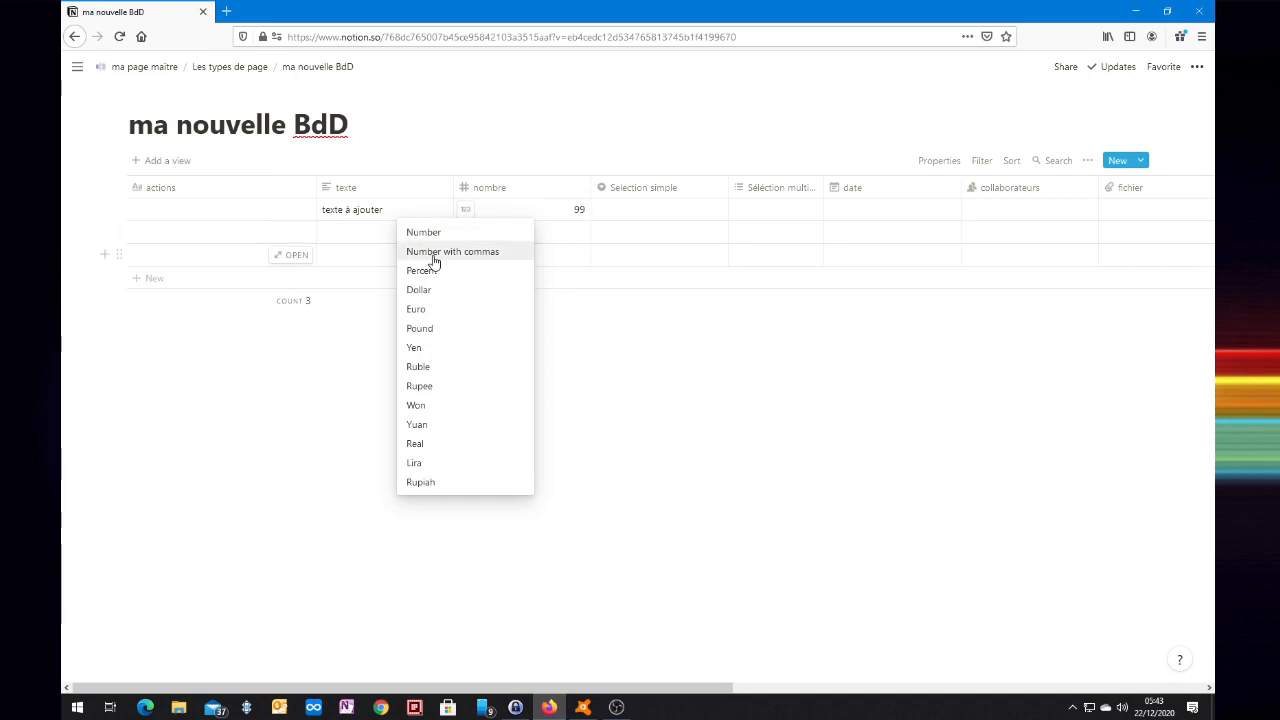
pyautogui.click(435, 255)
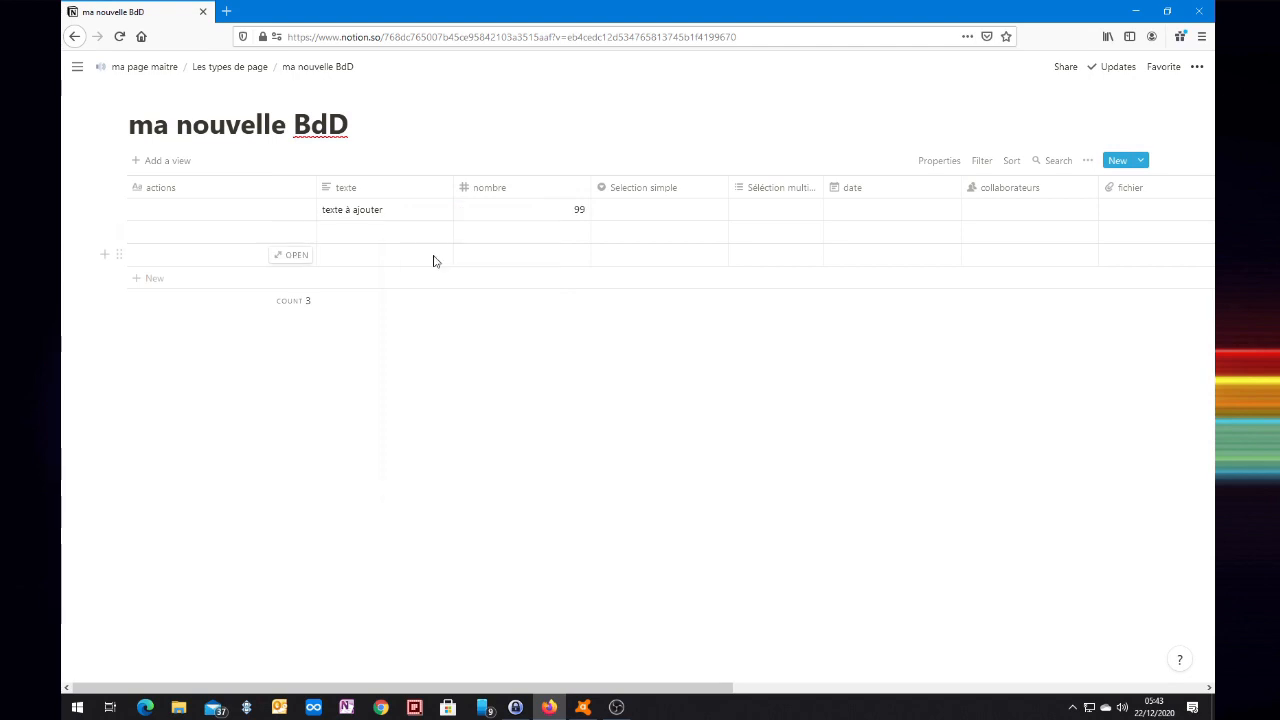
pyautogui.click(524, 211)
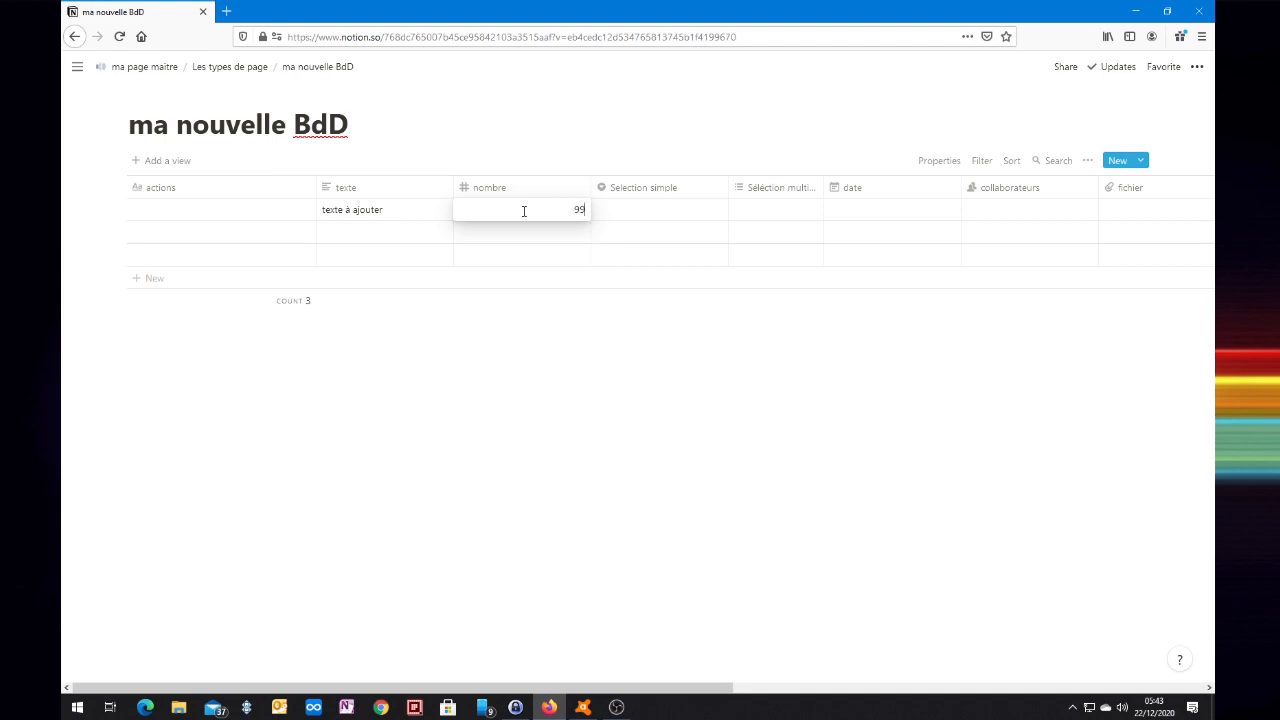
pyautogui.press('Return')
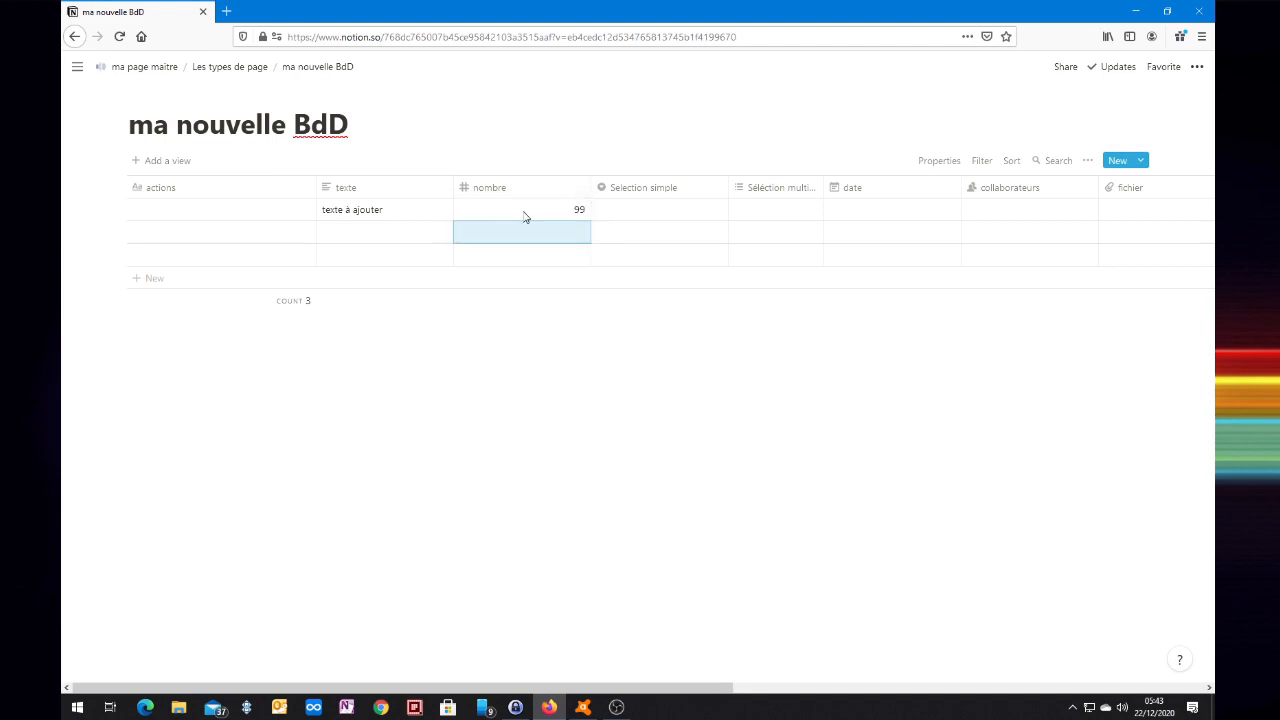
pyautogui.press('Up')
pyautogui.click(523, 212)
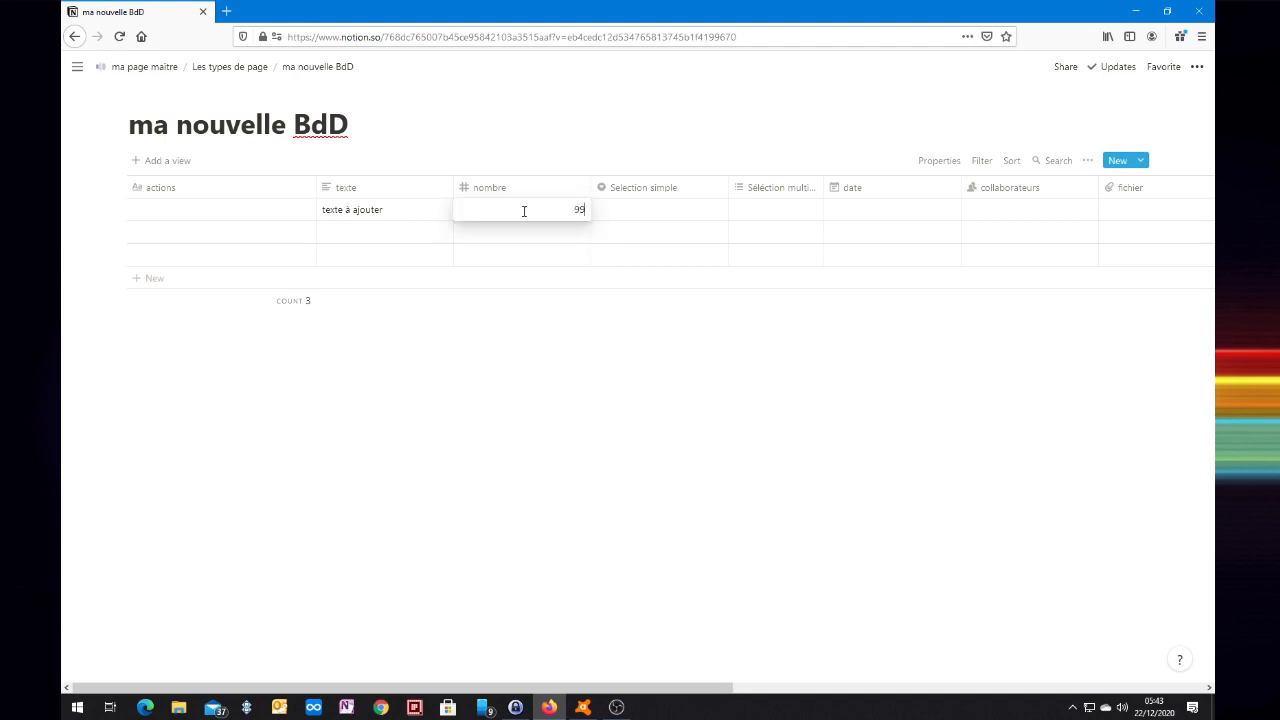
pyautogui.press('Return')
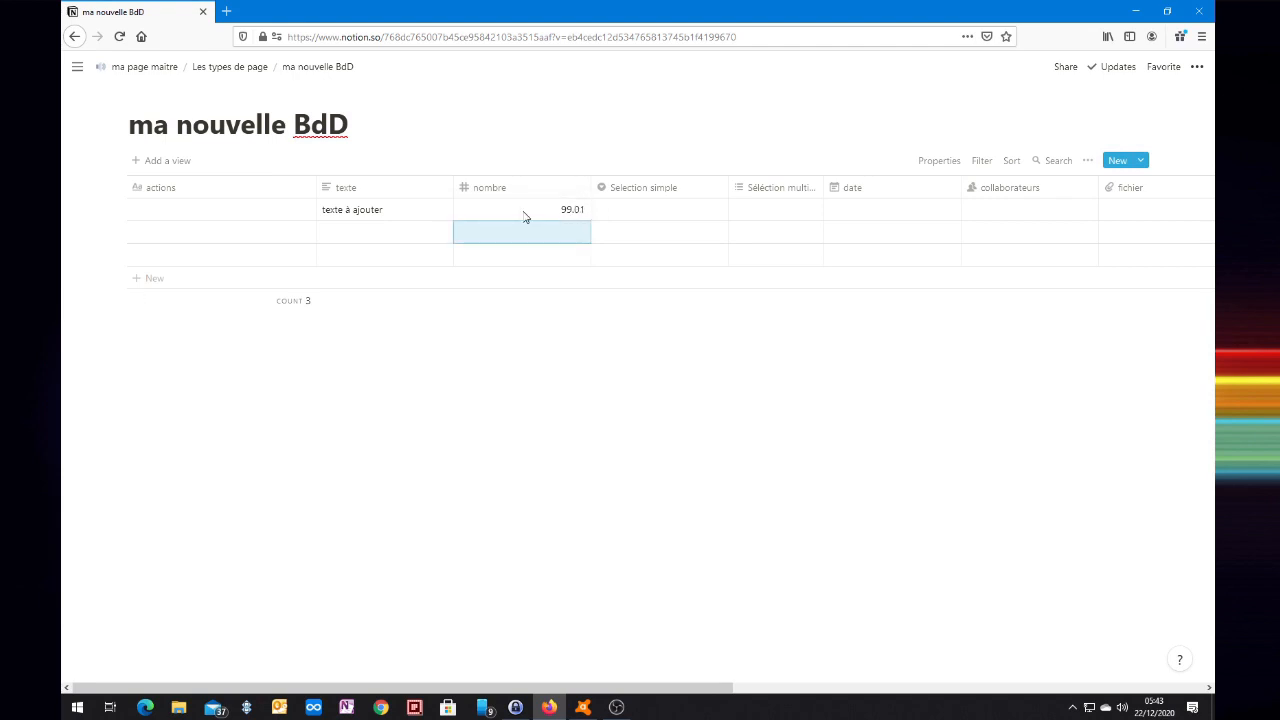
pyautogui.click(500, 192)
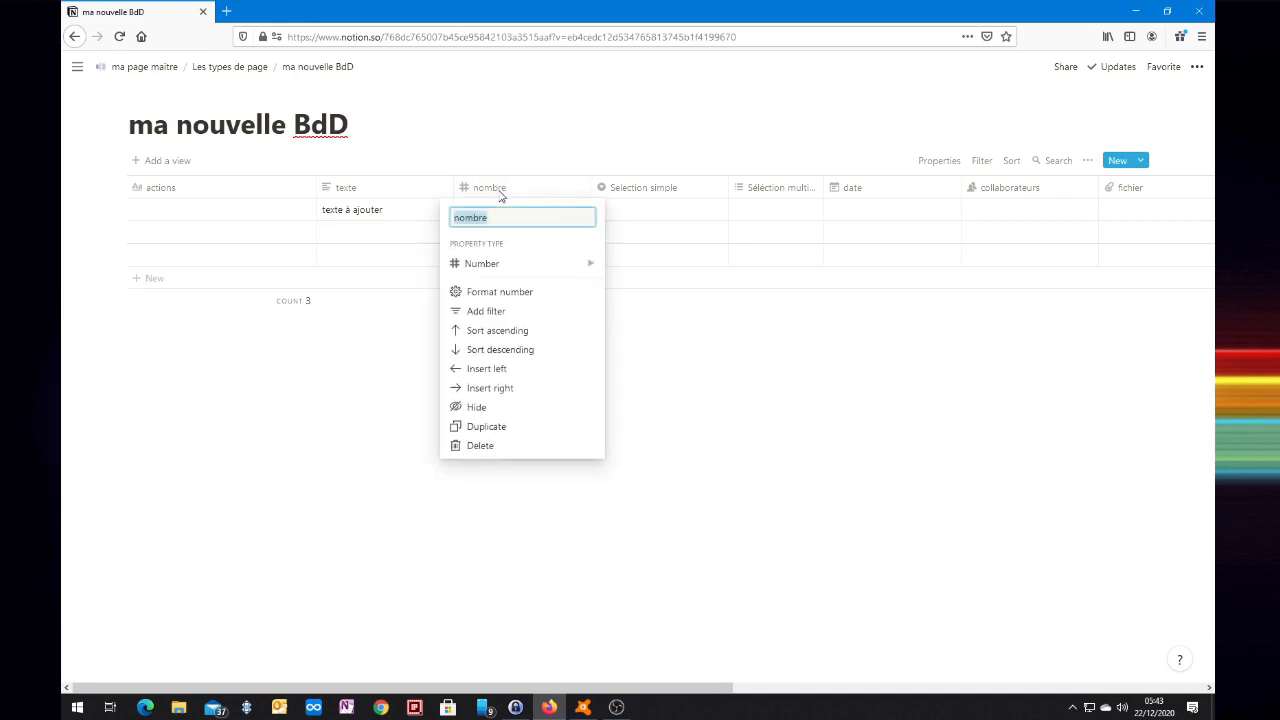
pyautogui.click(481, 293)
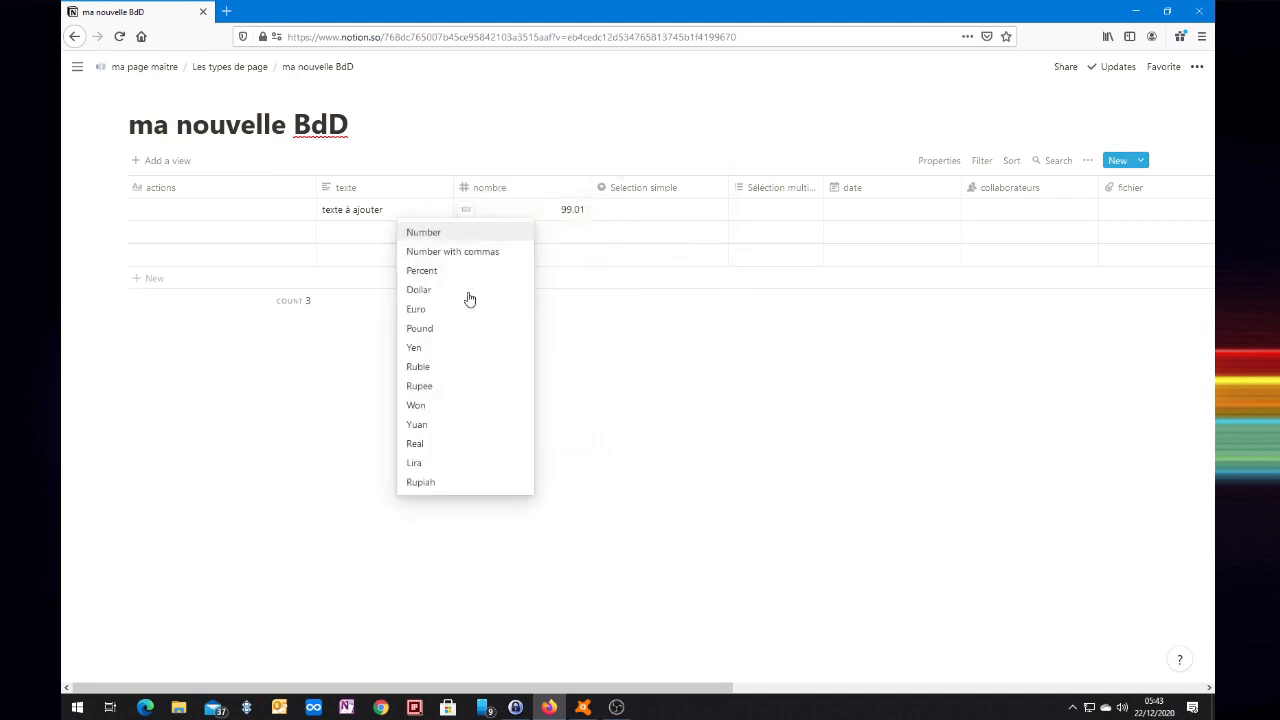
pyautogui.click(424, 235)
# Change the first row's nombre value to 99.01.
pyautogui.click(551, 220)
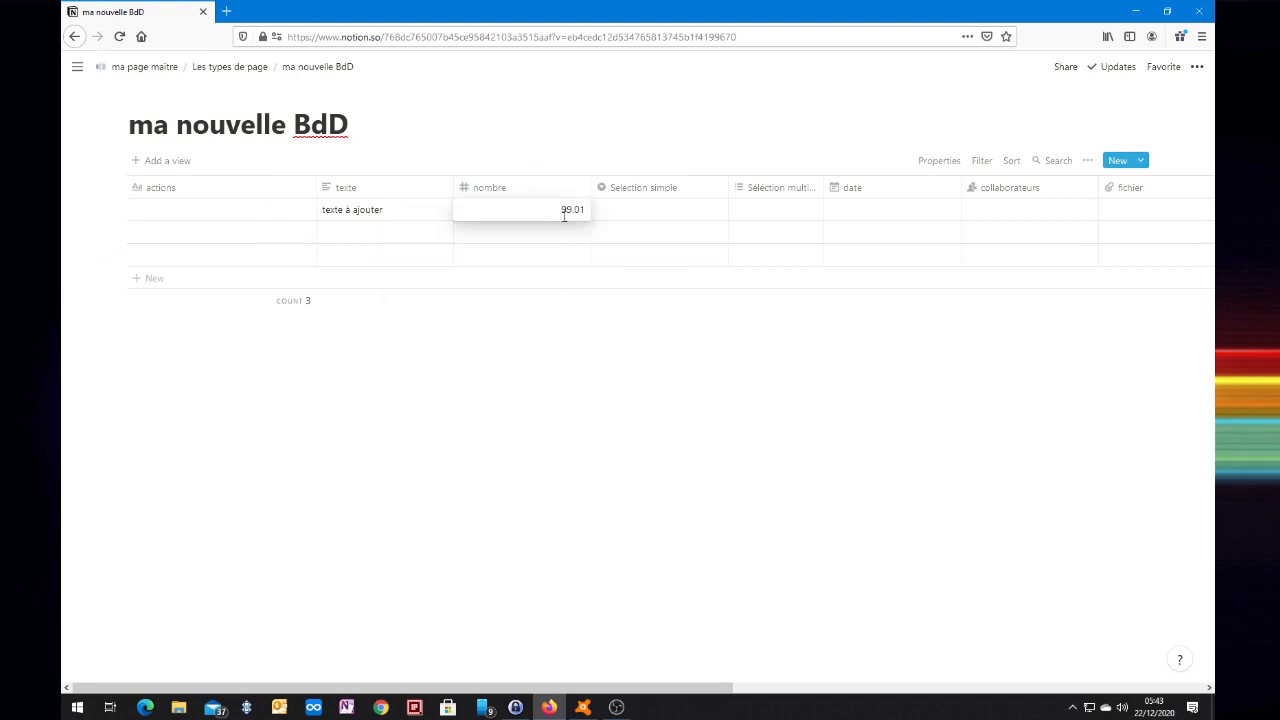
pyautogui.press('Return')
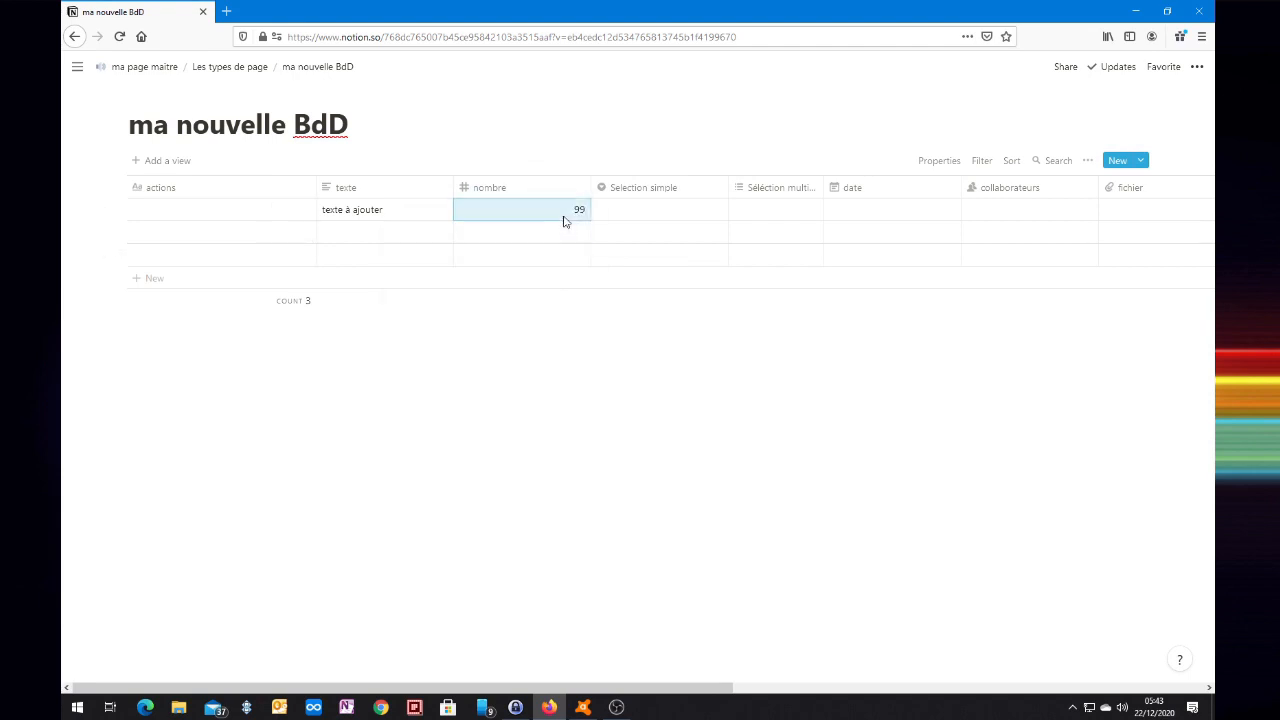
pyautogui.press('Return')
pyautogui.write('.01')
pyautogui.press('Return')
pyautogui.press('Up')
# Display the nombre column as a percentage, then in euros.
pyautogui.click(496, 189)
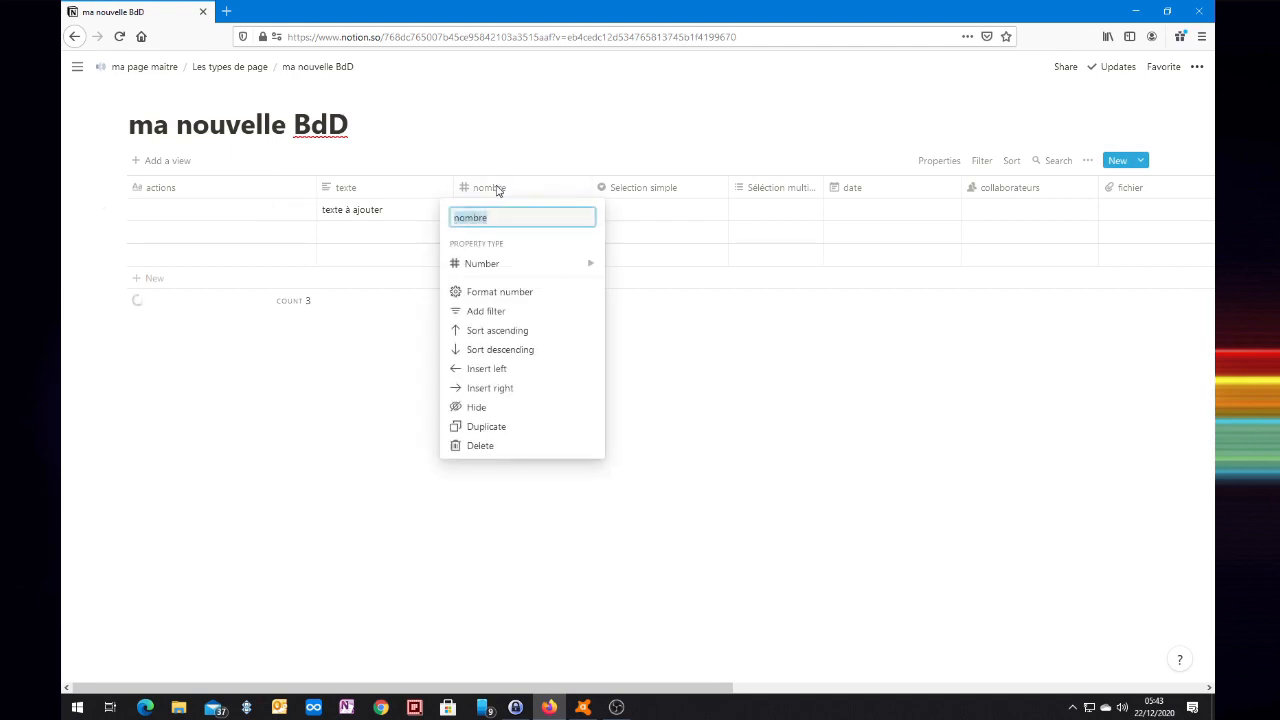
pyautogui.click(466, 296)
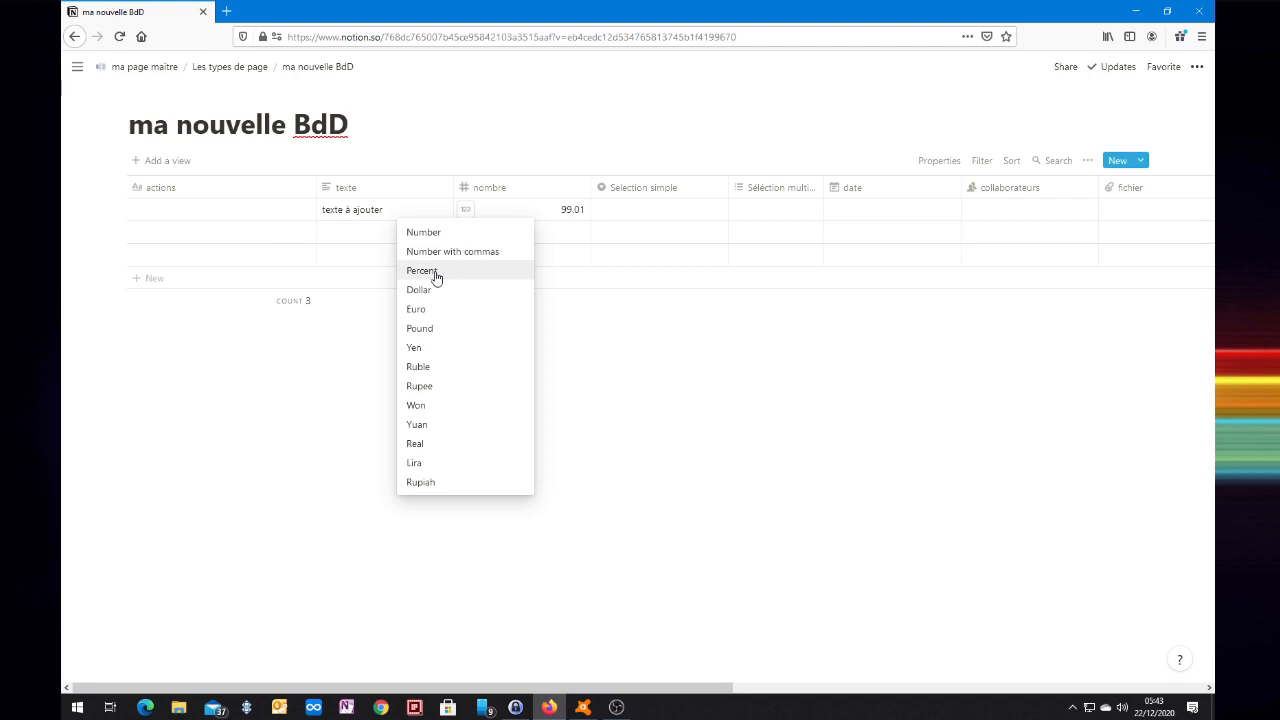
pyautogui.click(436, 272)
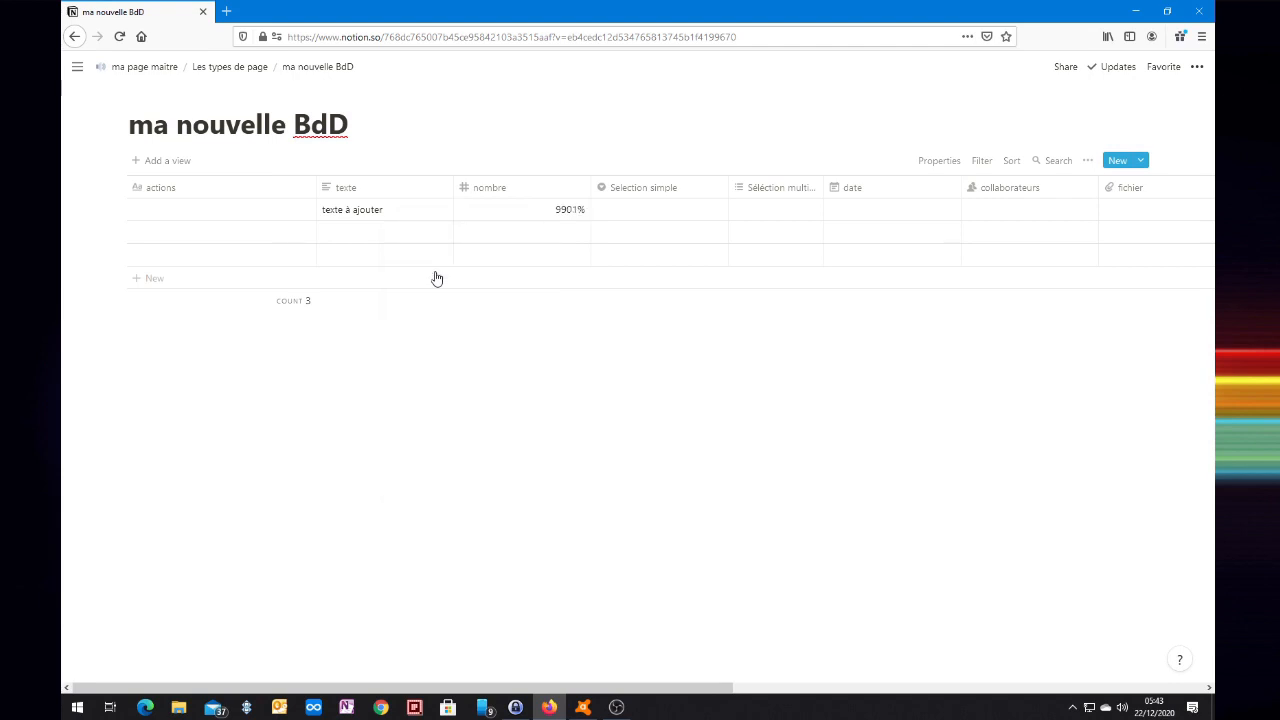
pyautogui.click(489, 196)
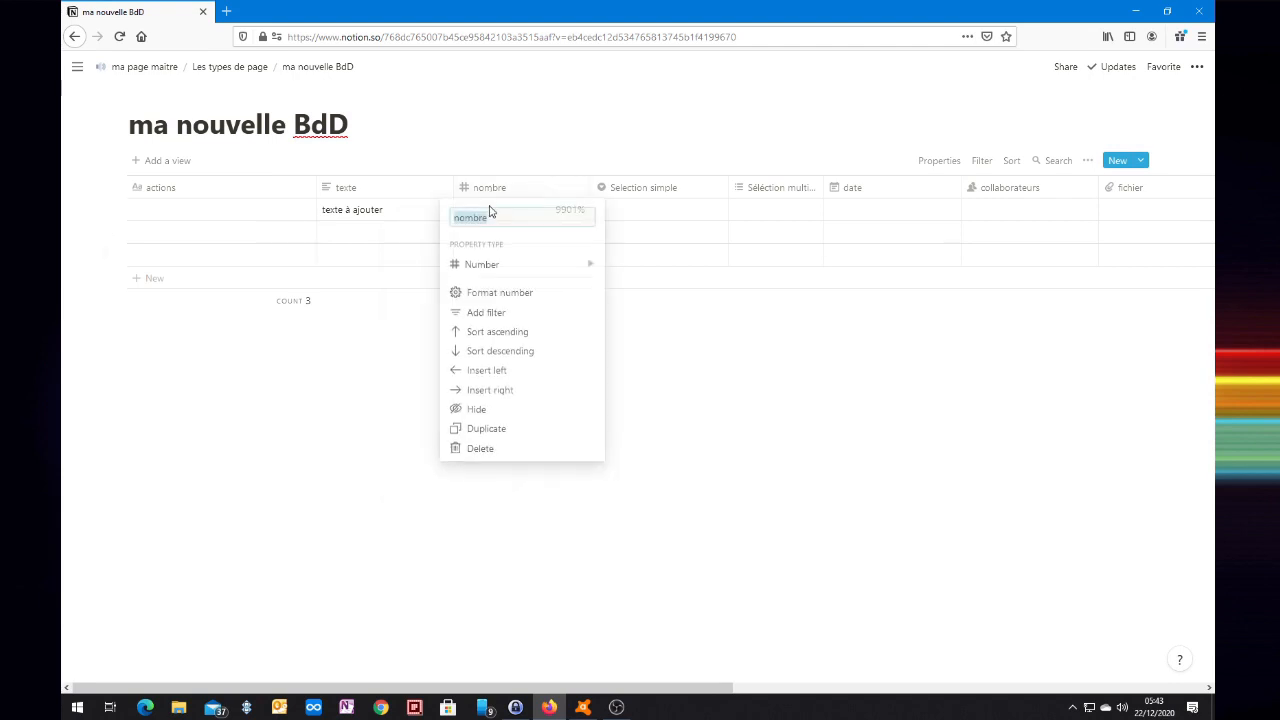
pyautogui.click(490, 292)
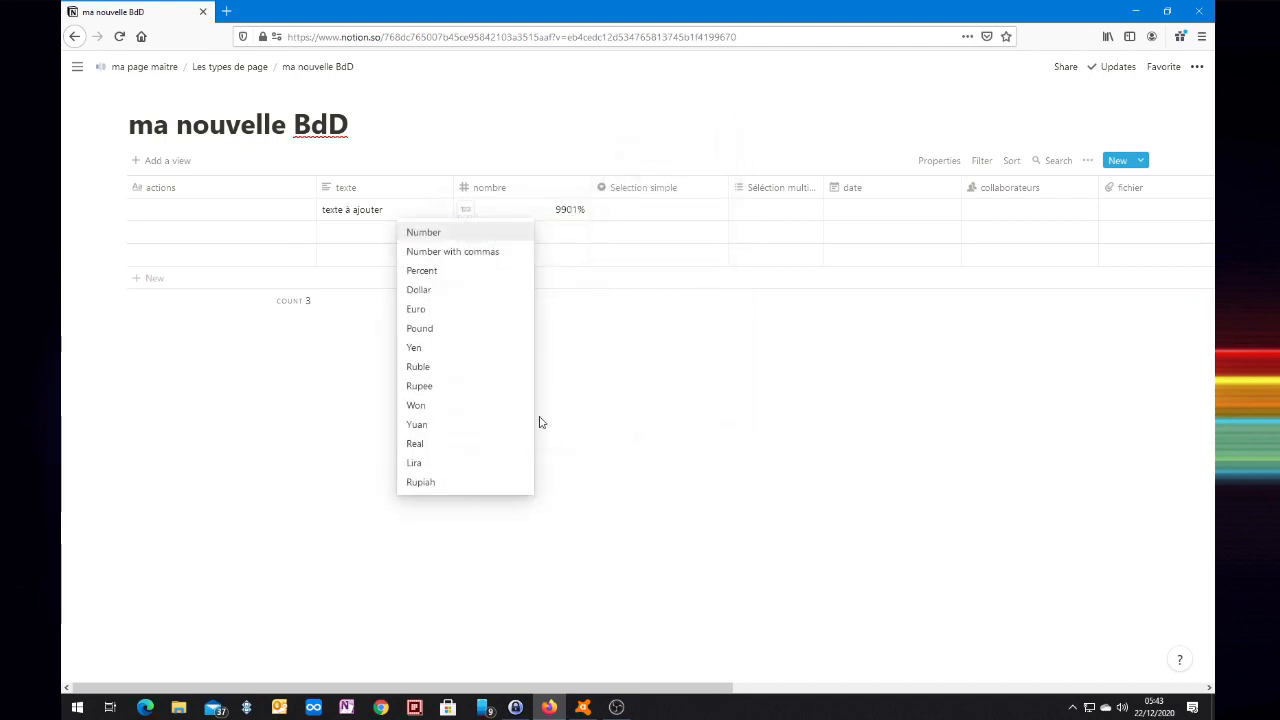
pyautogui.click(416, 314)
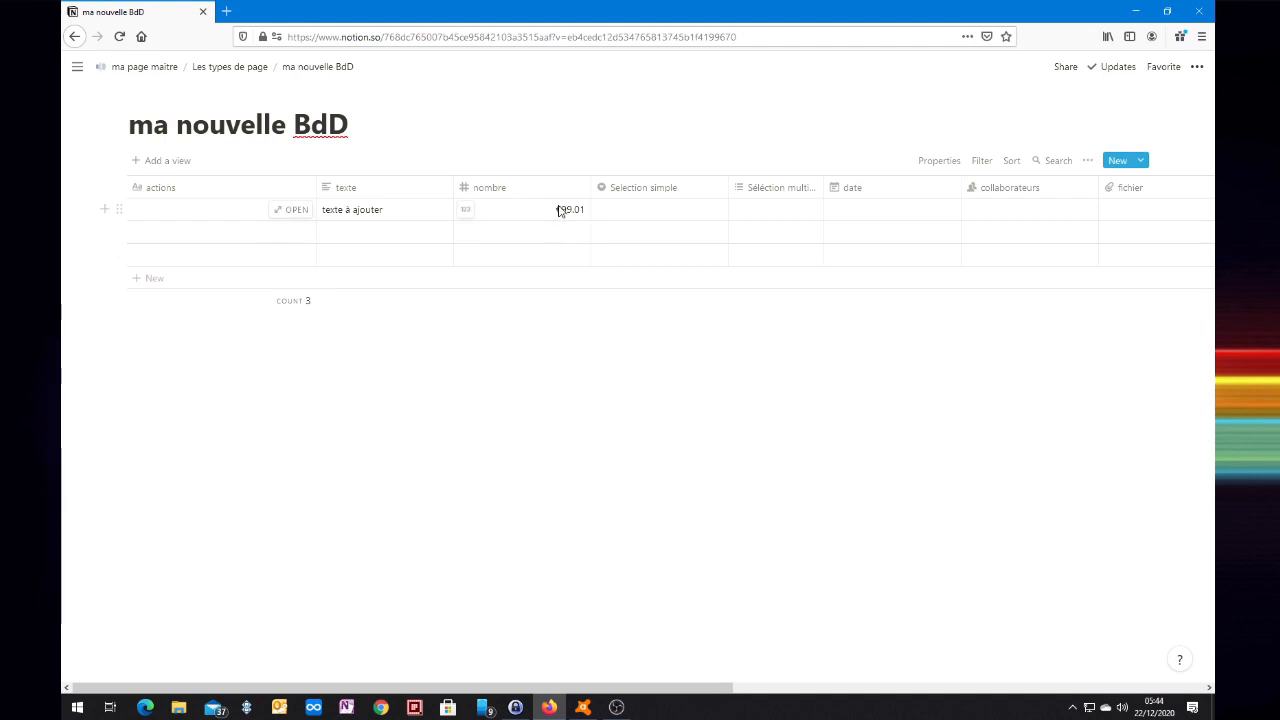
# Try the rupee format on nombre, then return it to plain Number.
pyautogui.click(466, 211)
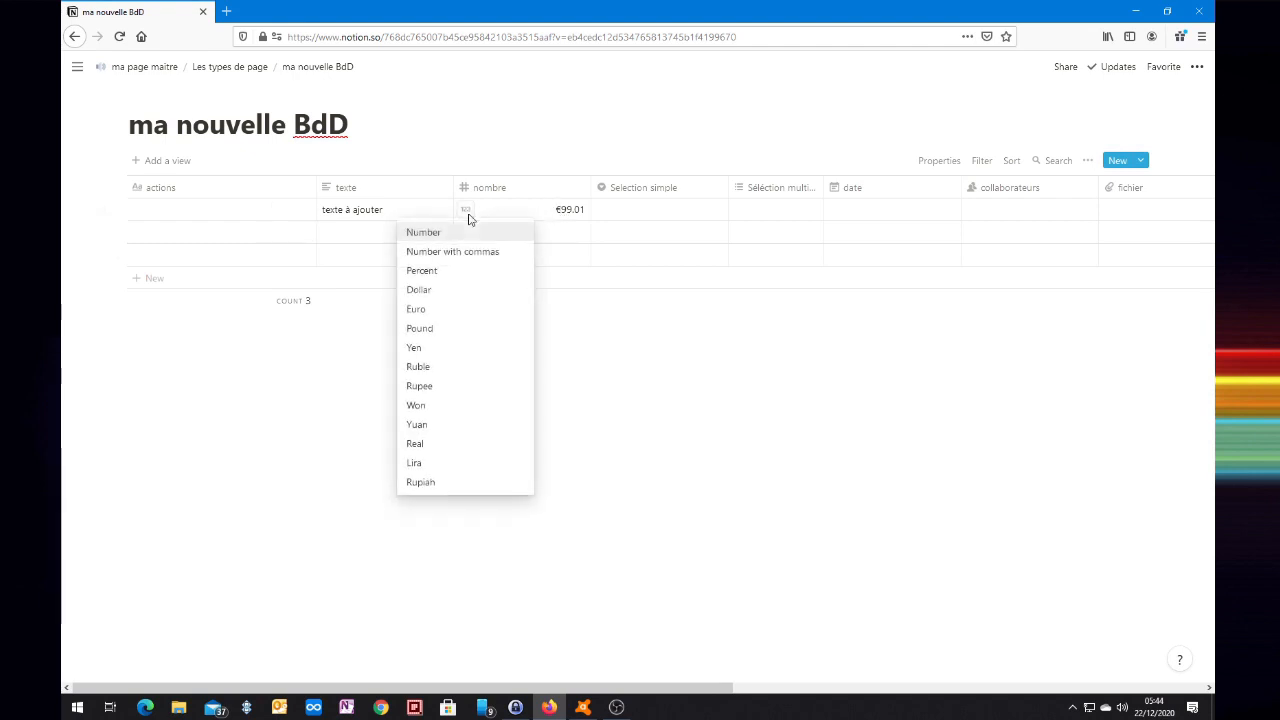
pyautogui.click(424, 390)
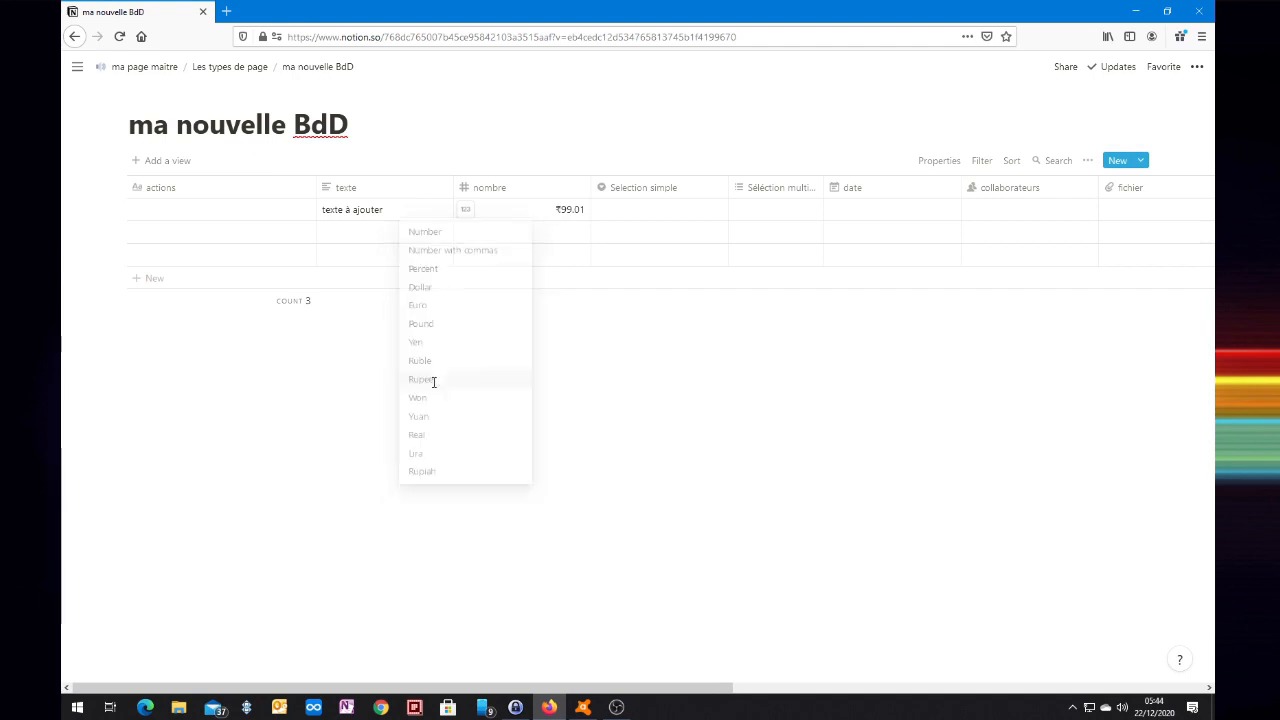
pyautogui.click(466, 211)
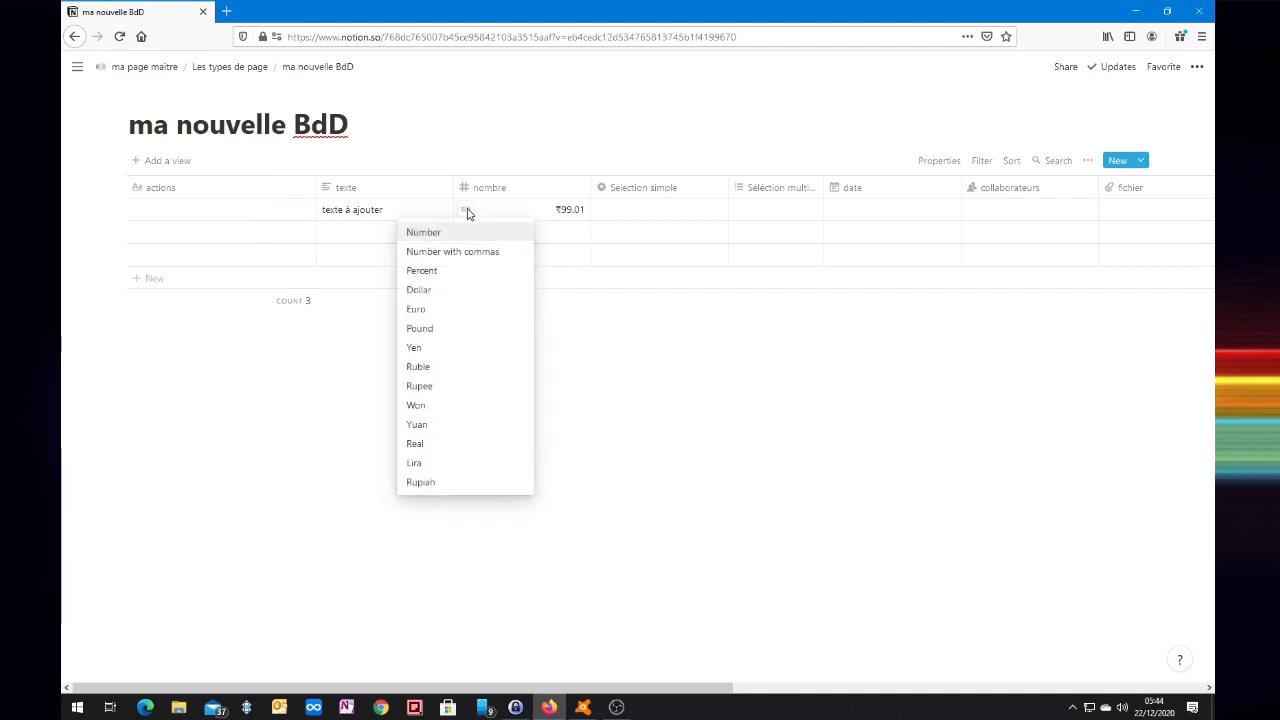
pyautogui.click(457, 236)
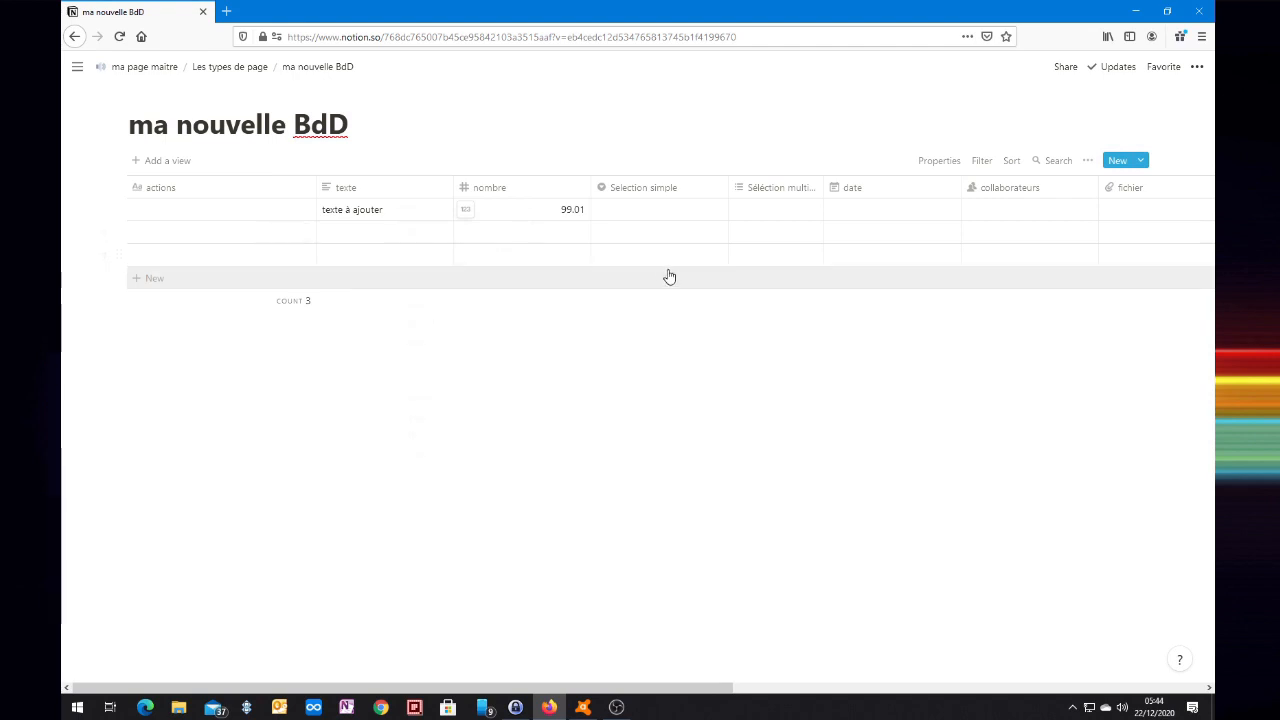
# Create the option 'séléction 01' in the first row's Selection simple cell.
pyautogui.click(644, 215)
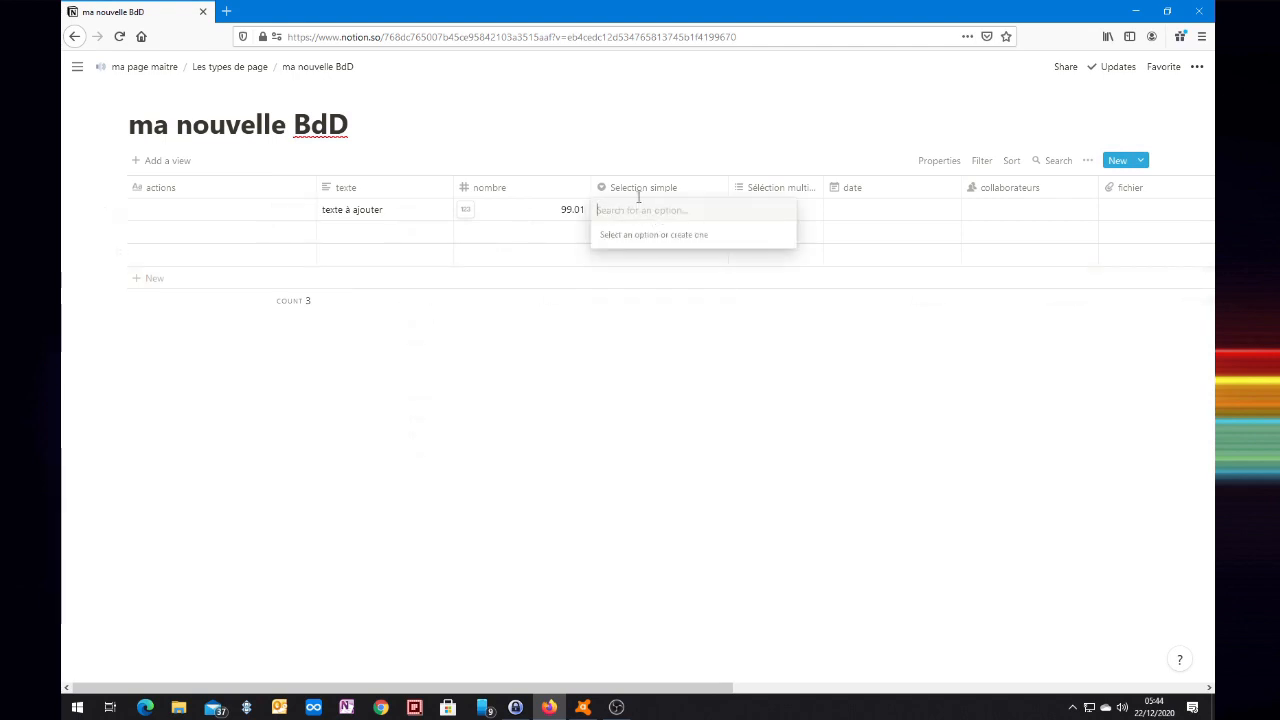
pyautogui.click(640, 149)
pyautogui.click(616, 209)
pyautogui.write('séléction 01')
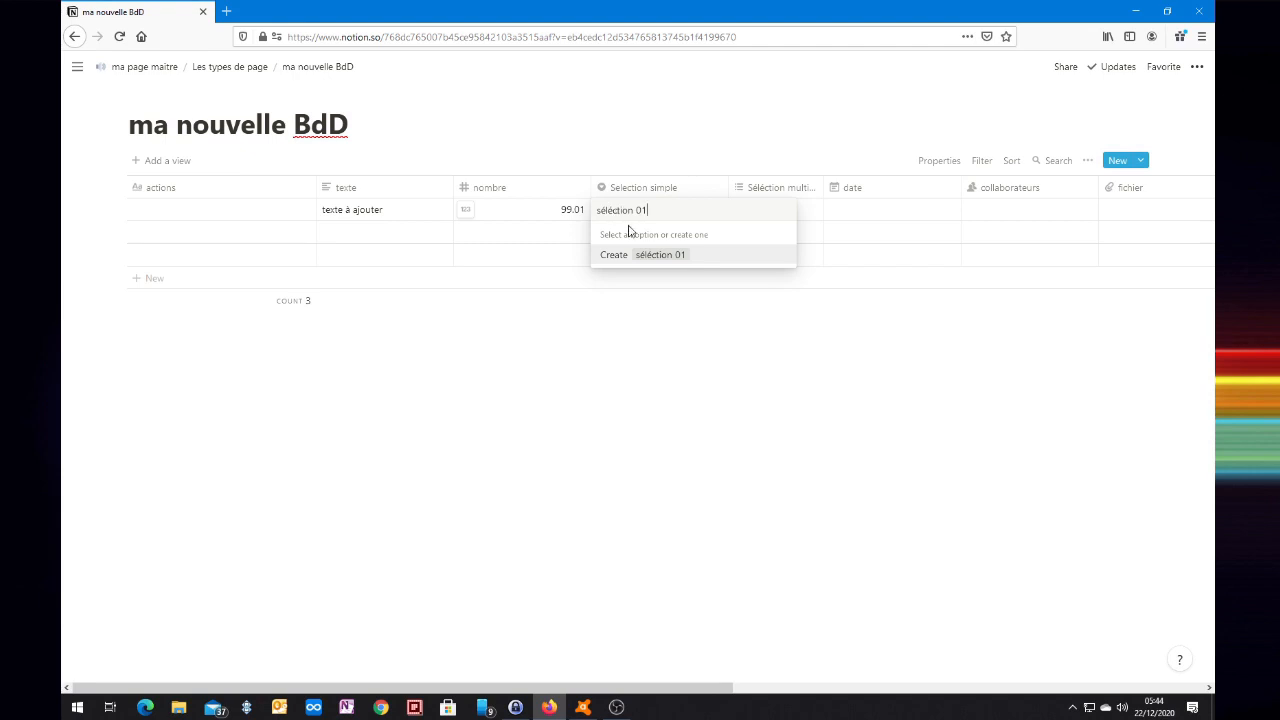
pyautogui.click(620, 256)
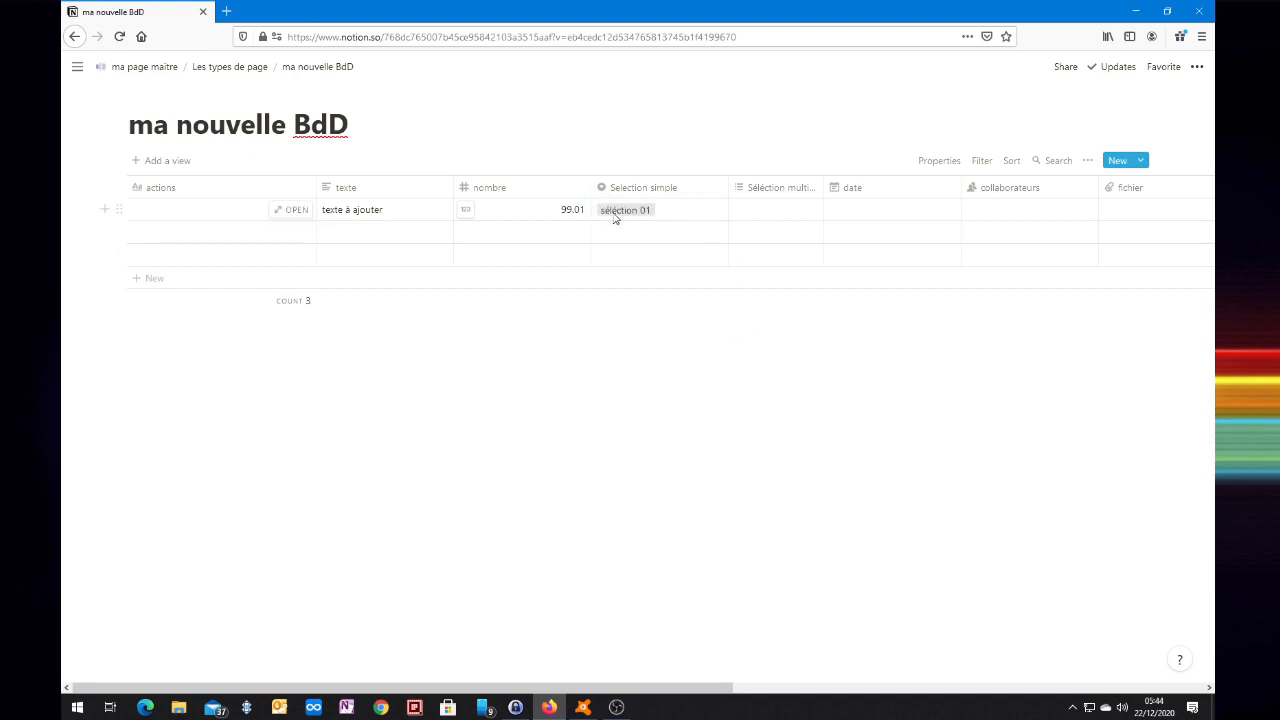
# Create 'séléction 02' and leave it as the first row's value after trying séléction 01.
pyautogui.click(686, 218)
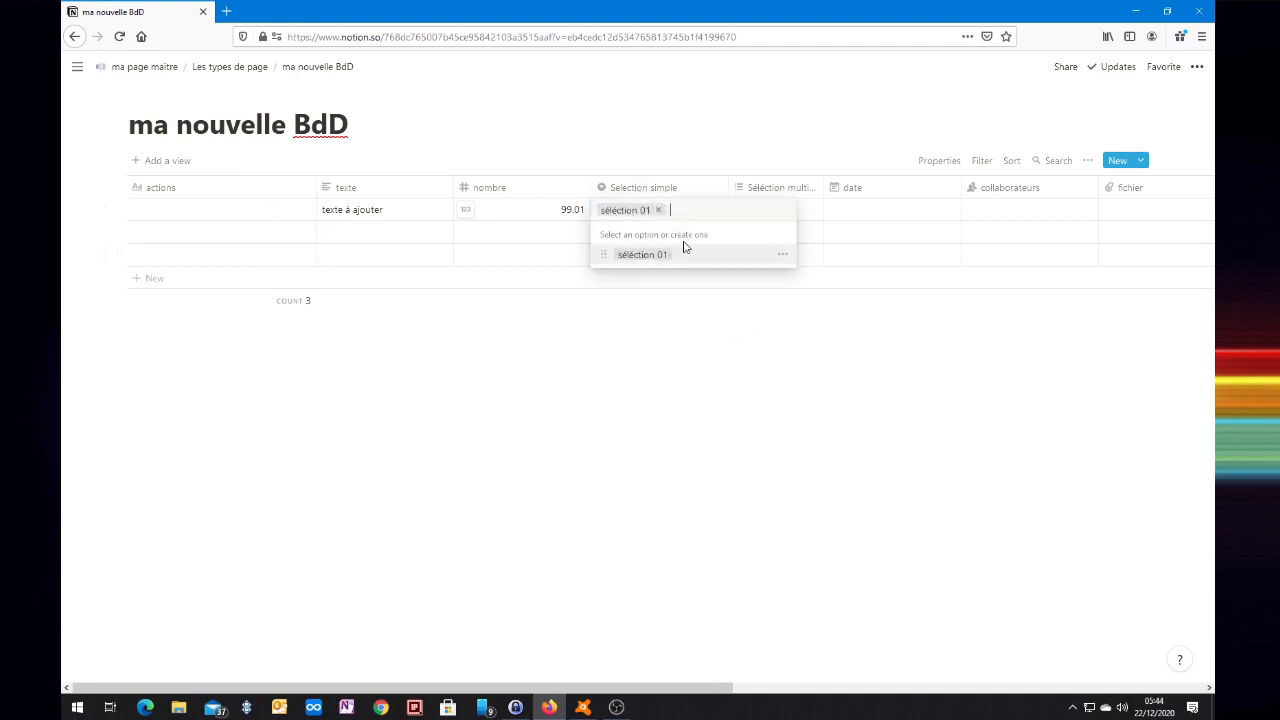
pyautogui.write('séléction')
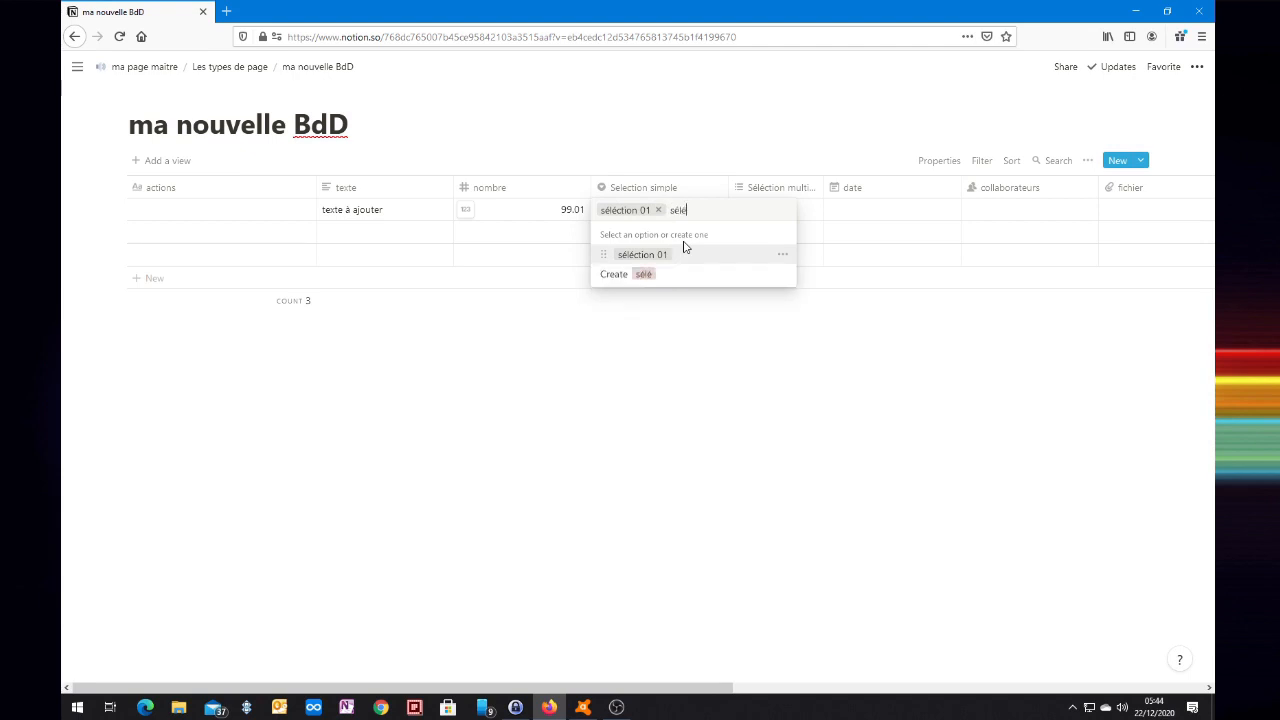
pyautogui.write(' 02')
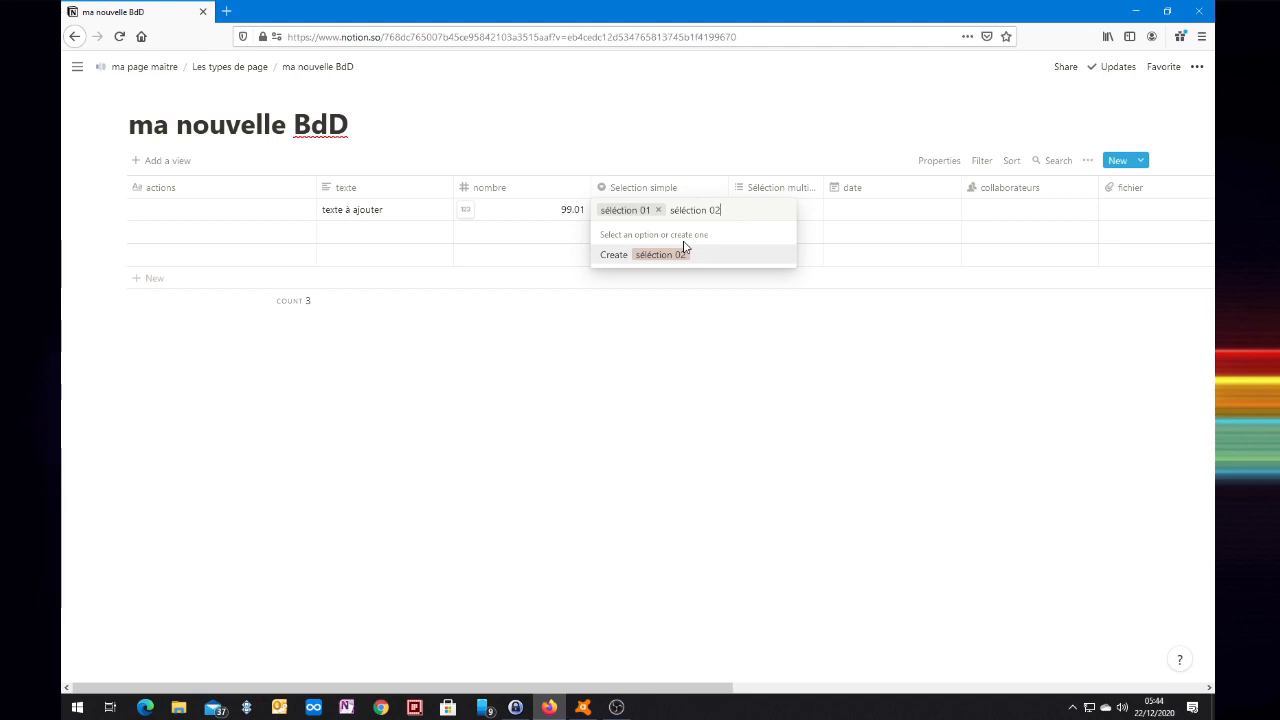
pyautogui.click(685, 247)
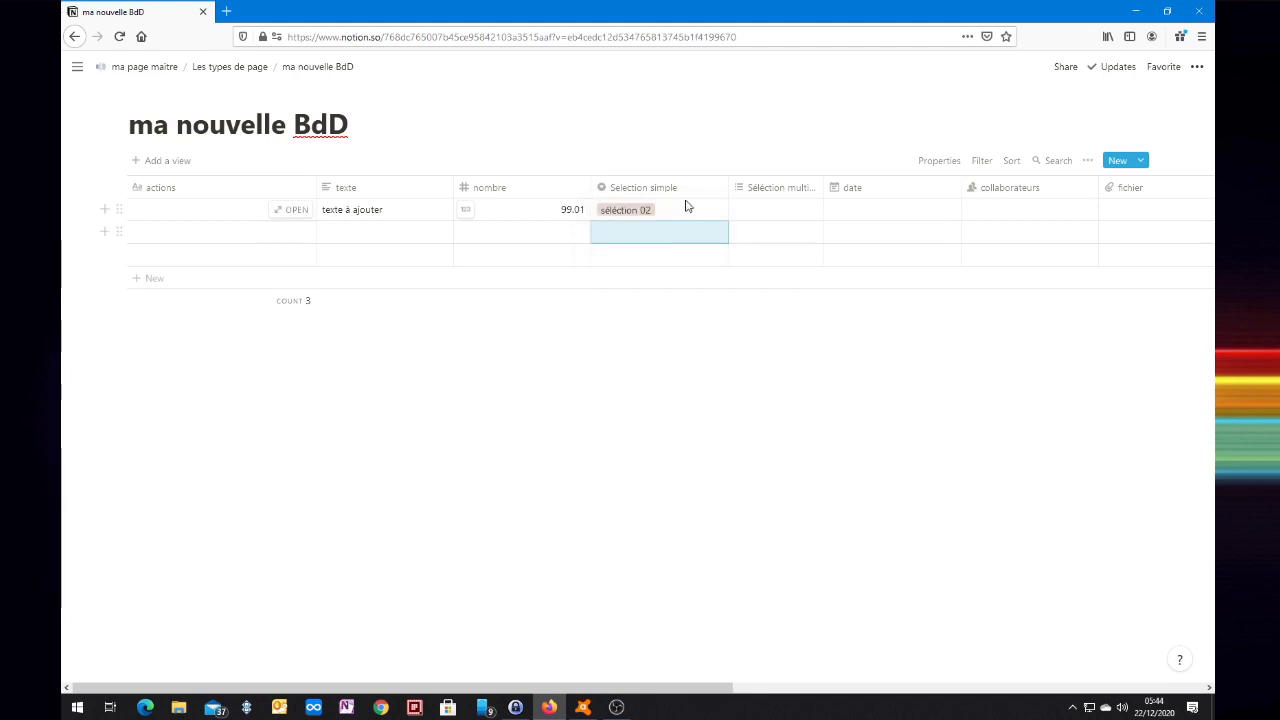
pyautogui.click(679, 212)
pyautogui.click(655, 255)
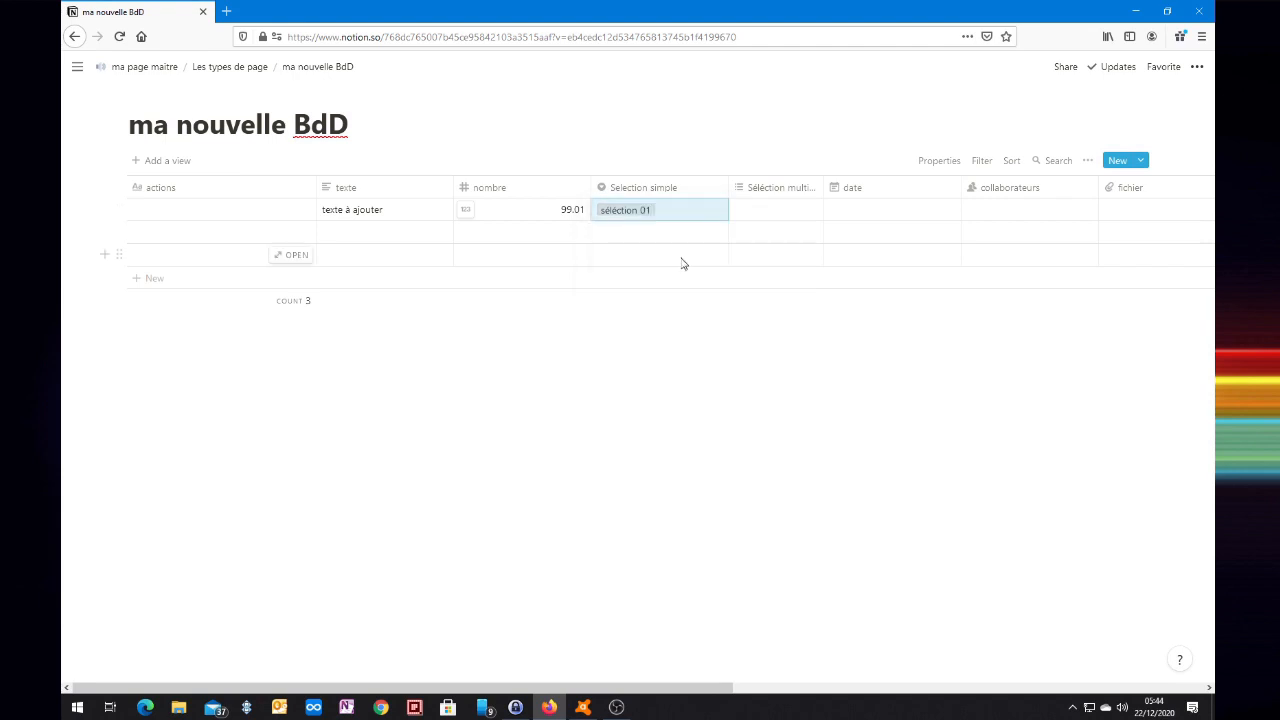
pyautogui.click(683, 217)
pyautogui.click(651, 275)
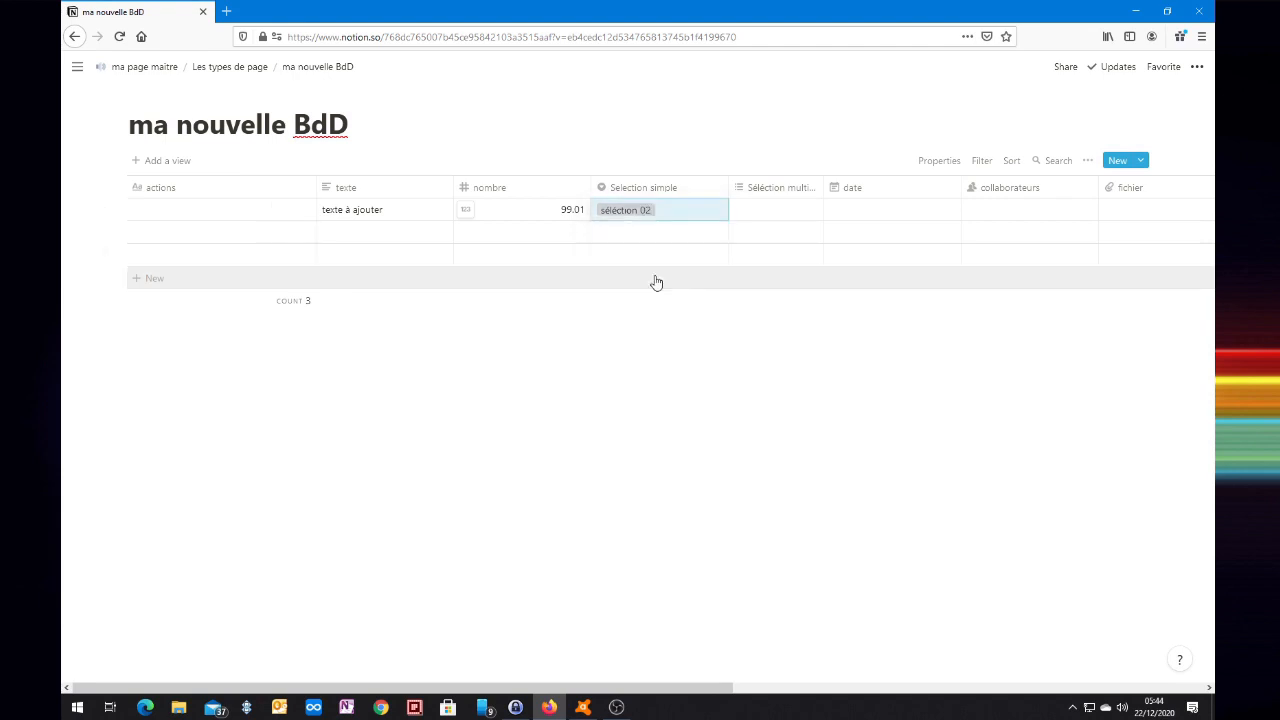
pyautogui.click(664, 216)
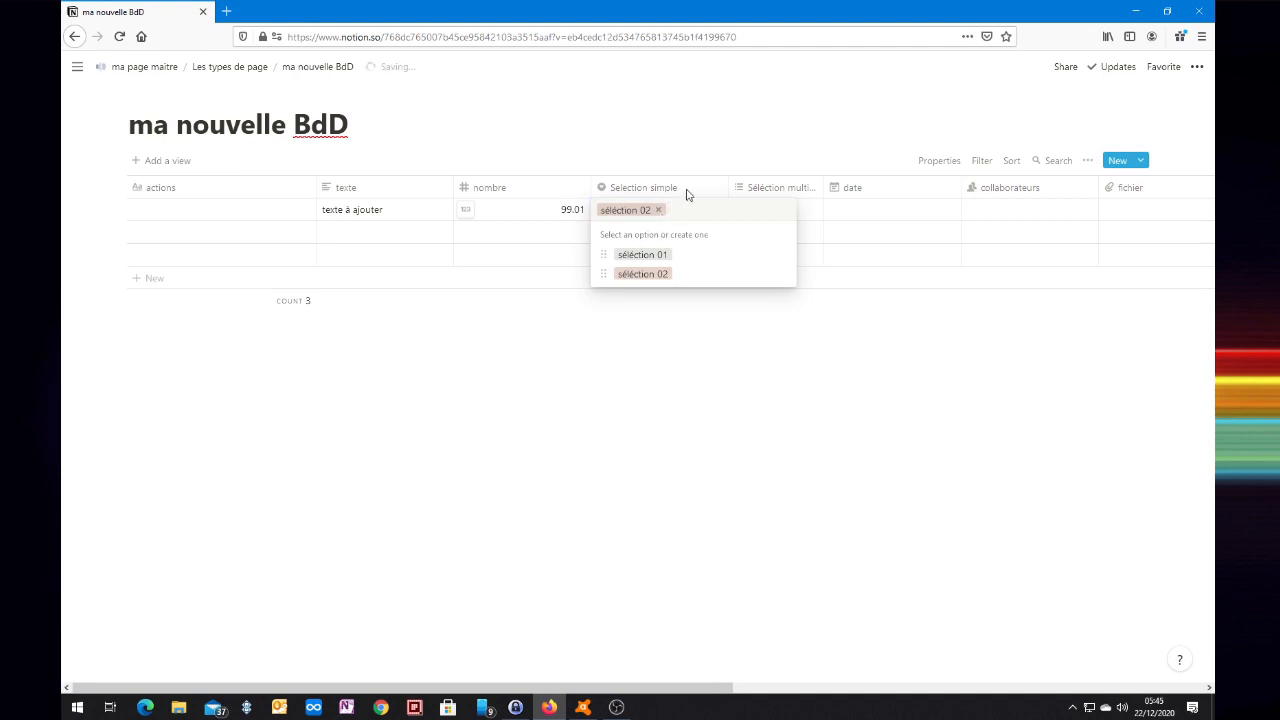
pyautogui.click(687, 106)
# In Configure options, rename 'séléction 02' to 'séléction 03' and colour it blue.
pyautogui.click(640, 194)
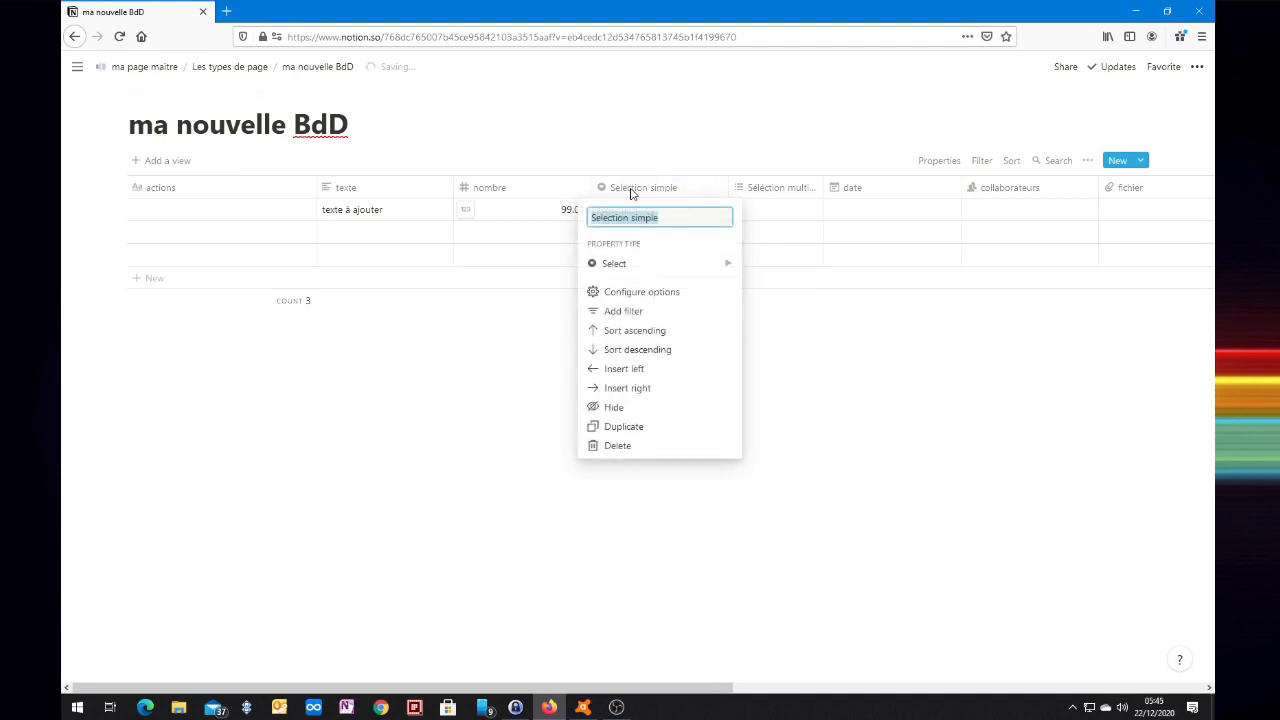
pyautogui.click(610, 294)
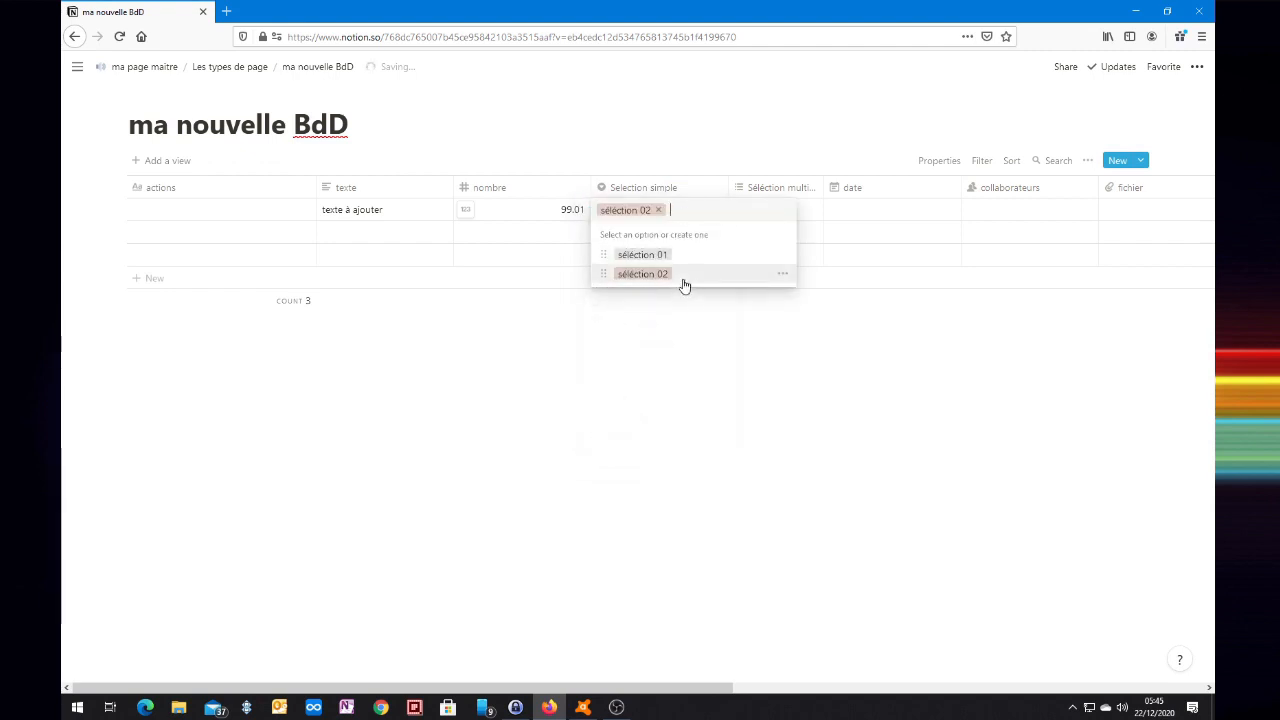
pyautogui.moveTo(603, 281)
pyautogui.mouseDown()
pyautogui.moveTo(606, 260)
pyautogui.moveTo(606, 284)
pyautogui.mouseUp()
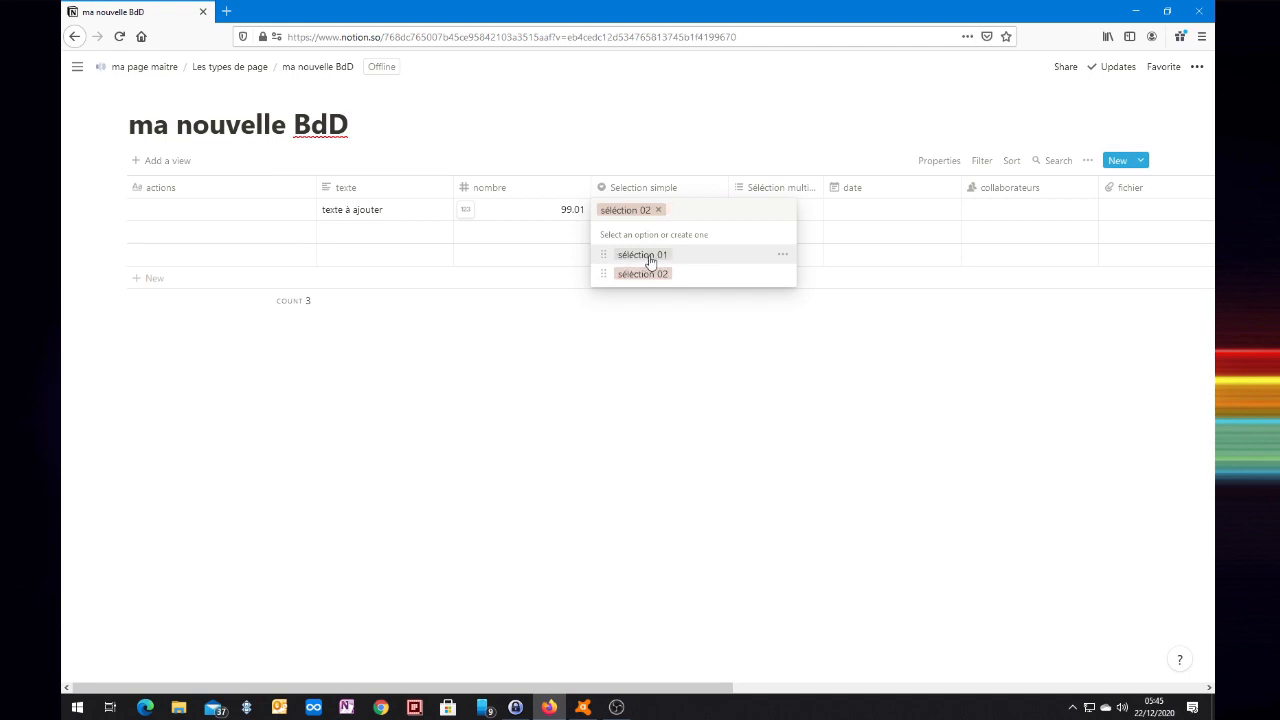
pyautogui.moveTo(604, 257)
pyautogui.mouseDown()
pyautogui.moveTo(601, 276)
pyautogui.moveTo(603, 262)
pyautogui.mouseUp()
pyautogui.click(783, 277)
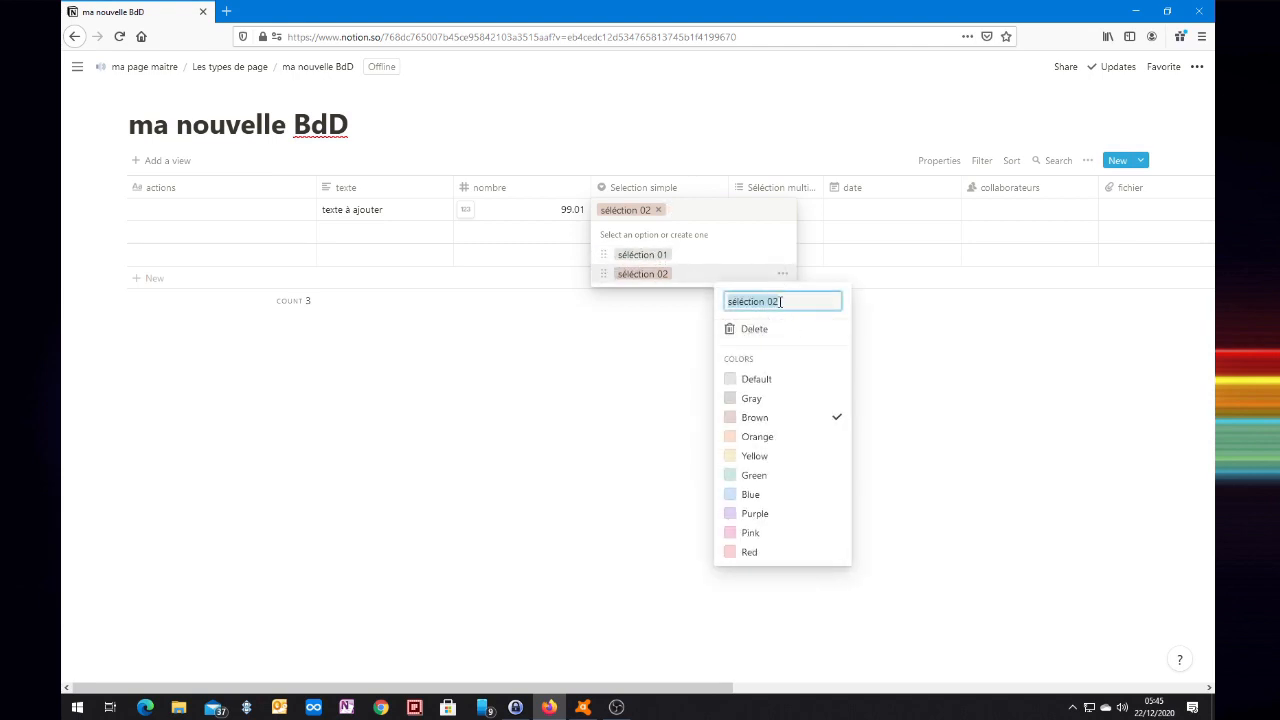
pyautogui.click(780, 301)
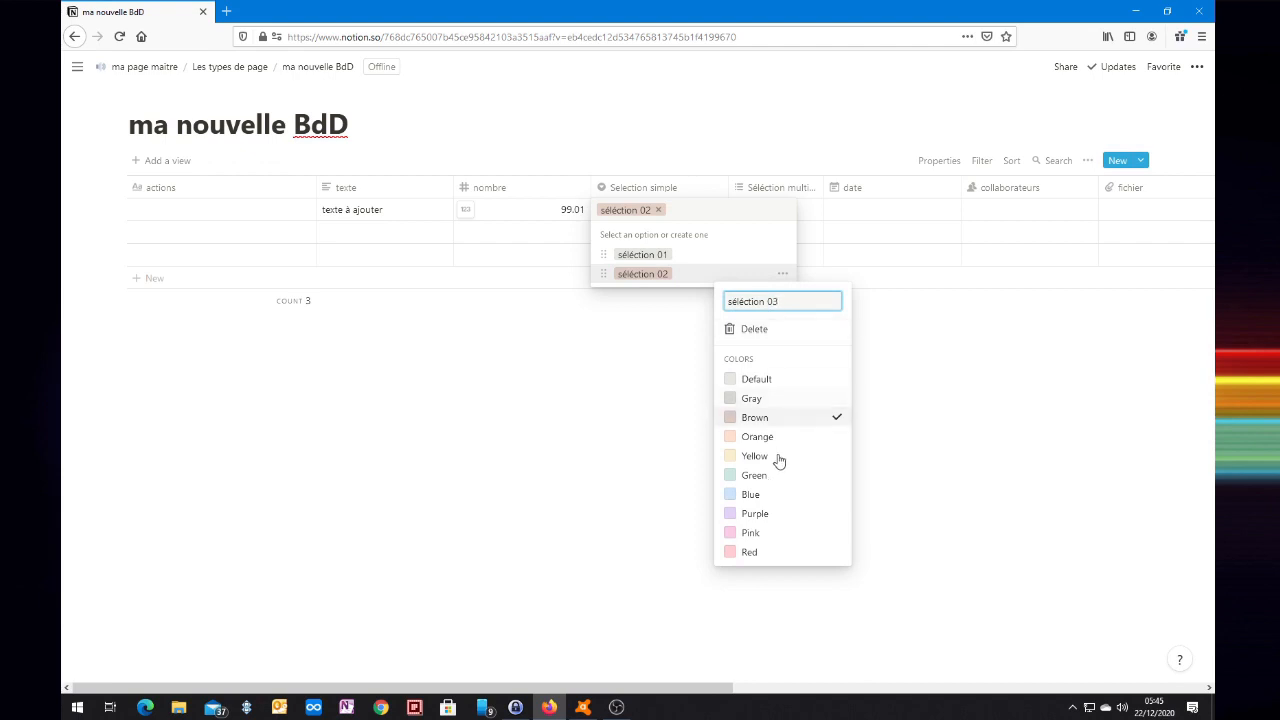
pyautogui.click(759, 497)
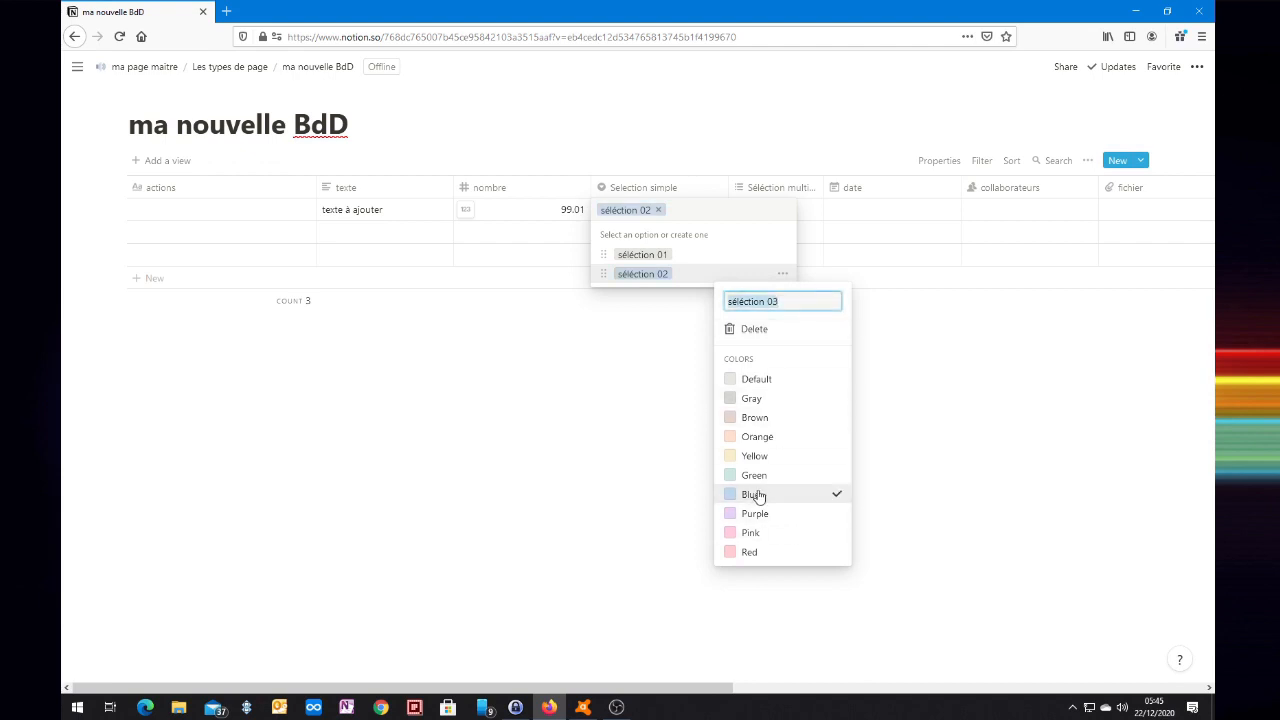
pyautogui.click(790, 263)
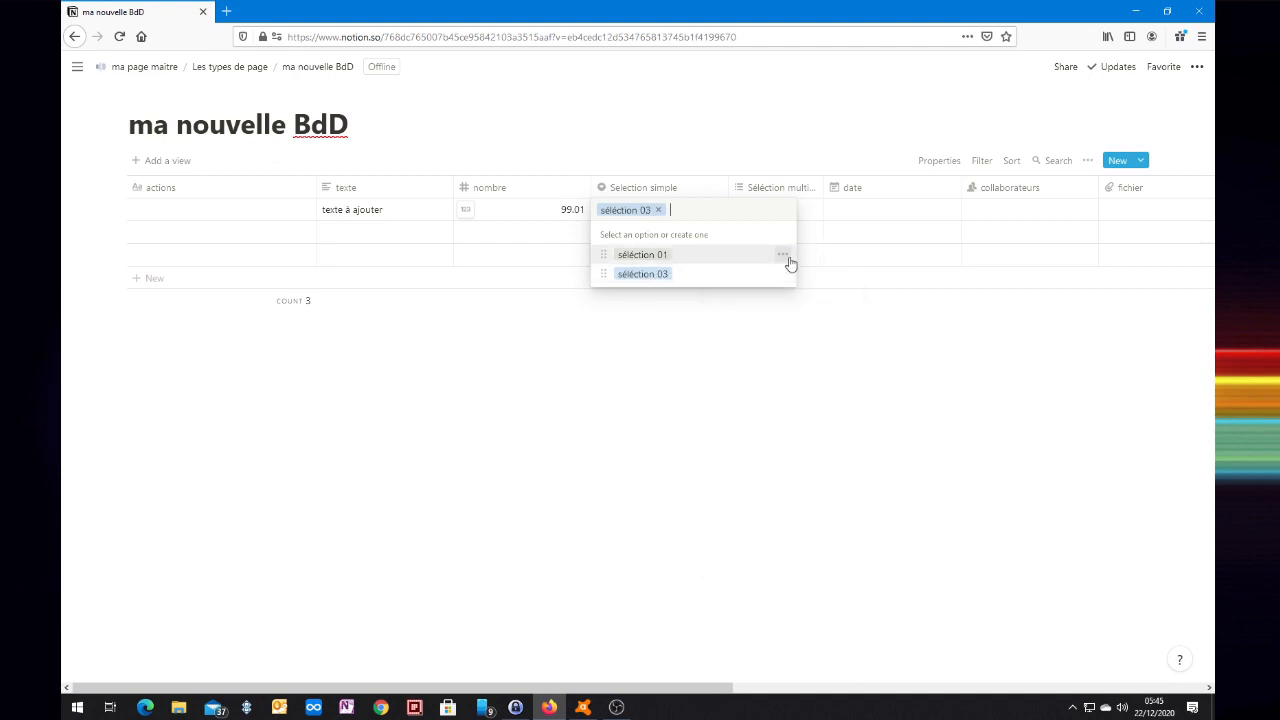
# Set the second row's Selection simple value to séléction 01.
pyautogui.click(848, 254)
pyautogui.click(668, 242)
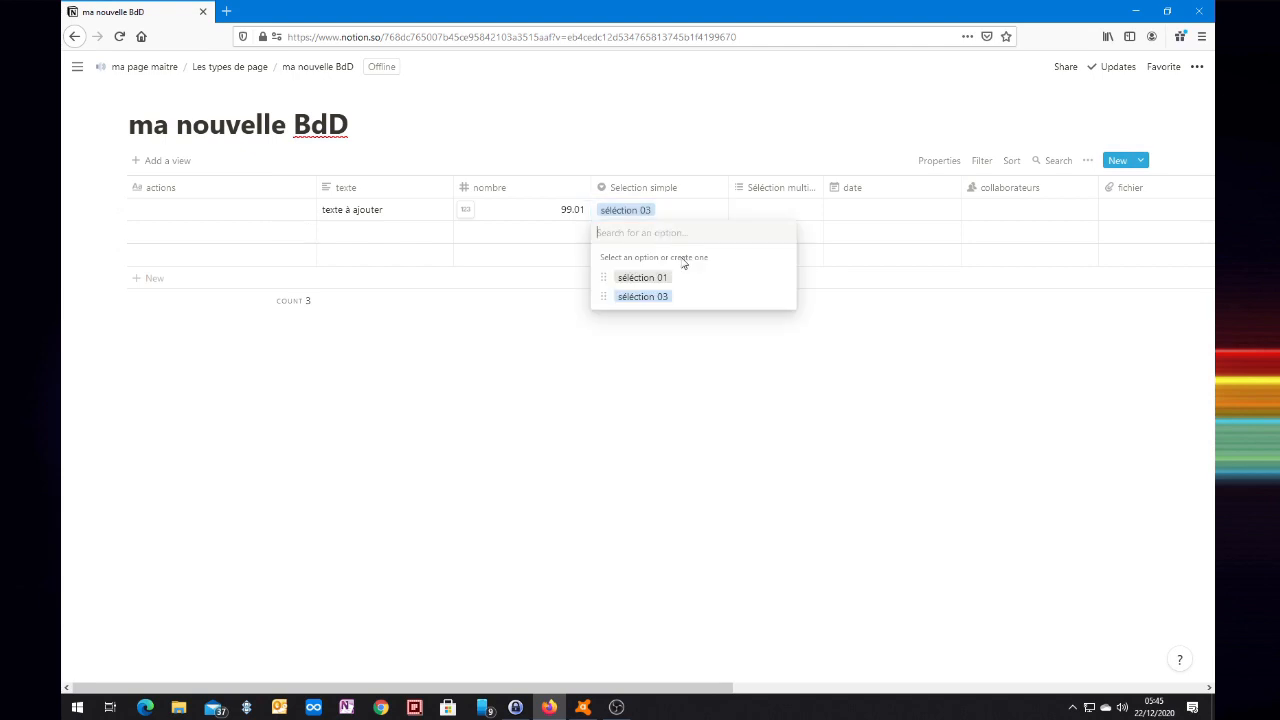
pyautogui.click(666, 277)
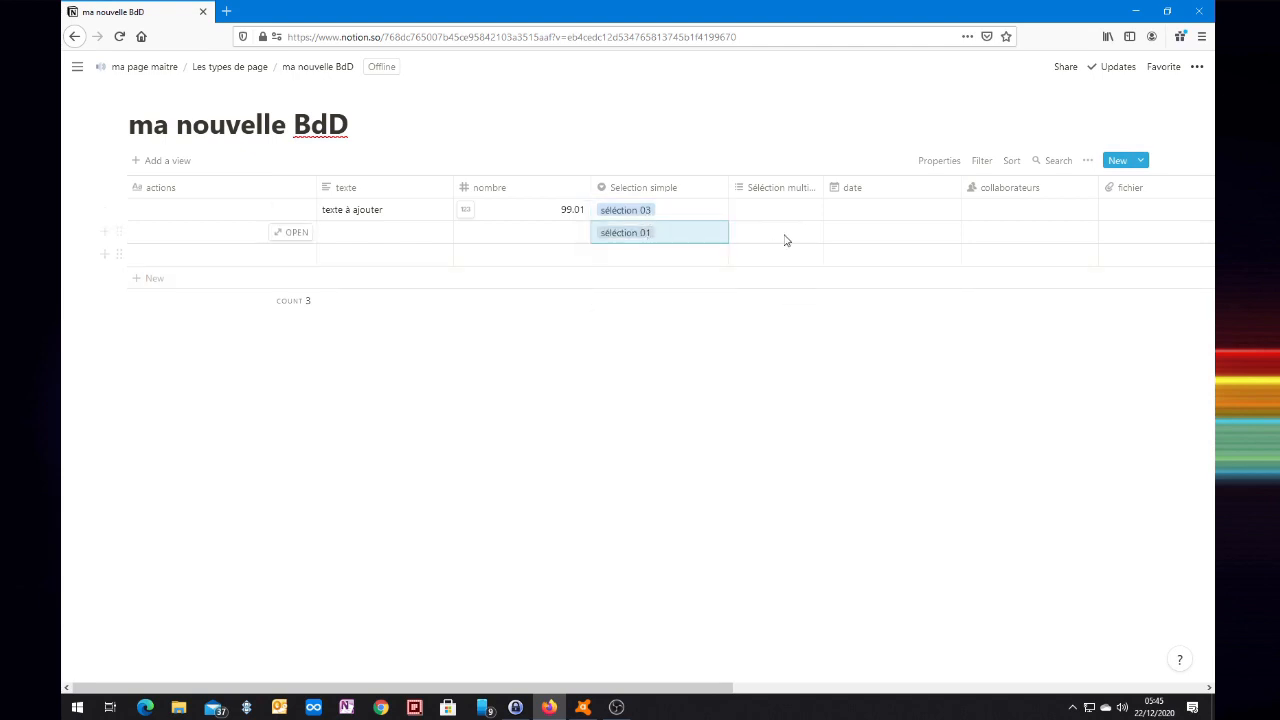
pyautogui.click(749, 211)
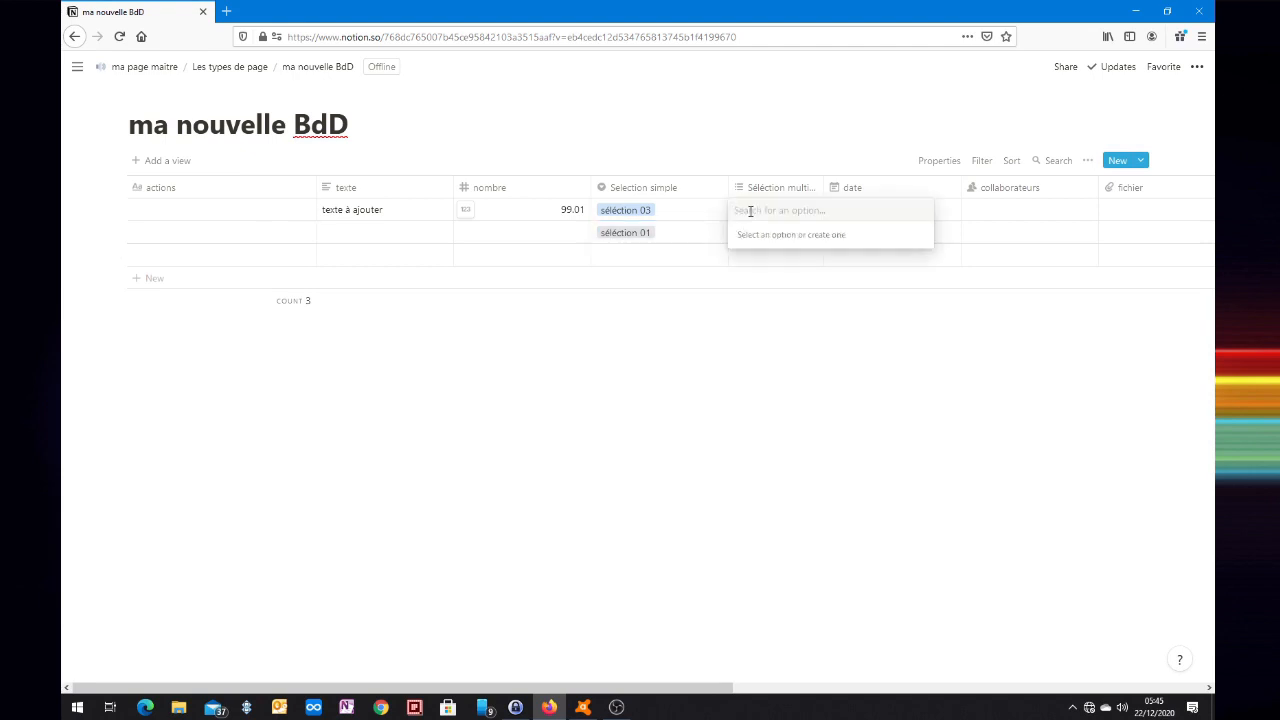
# Create tags 'séléction 01', 'séléction 02' and 'séméction 03' in row one's multi-select cell.
pyautogui.write('séléction 01')
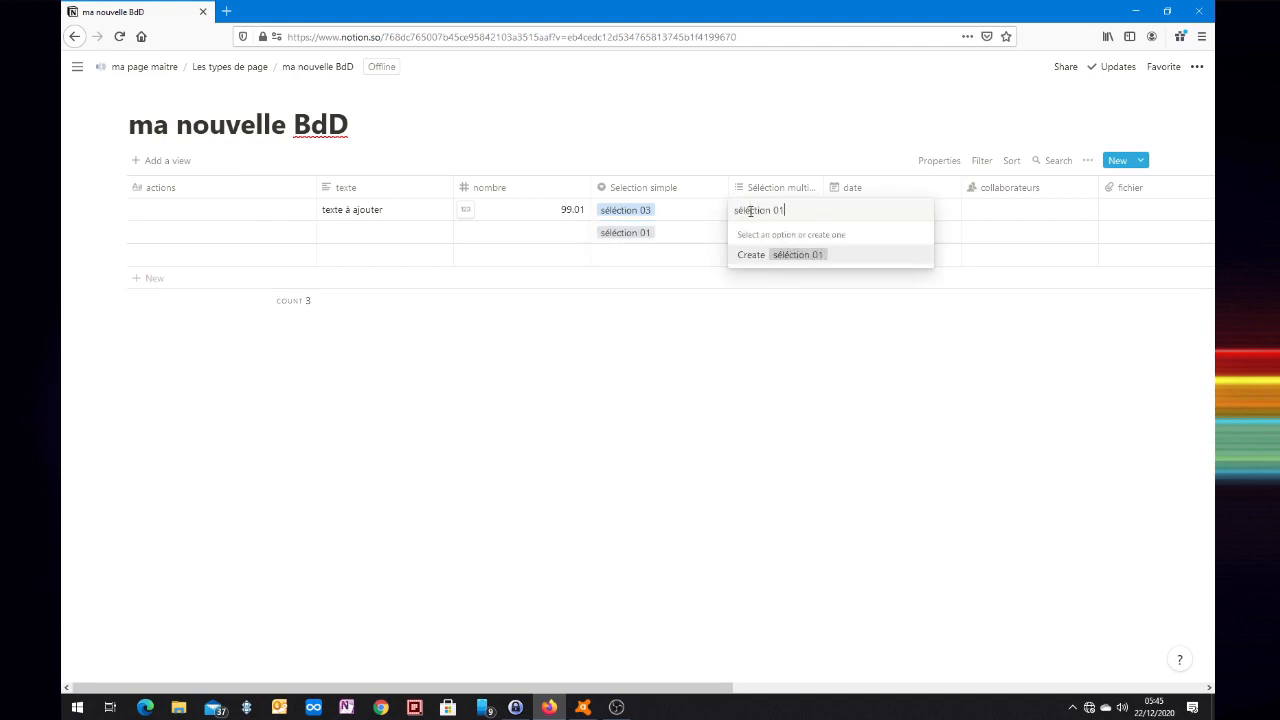
pyautogui.click(751, 262)
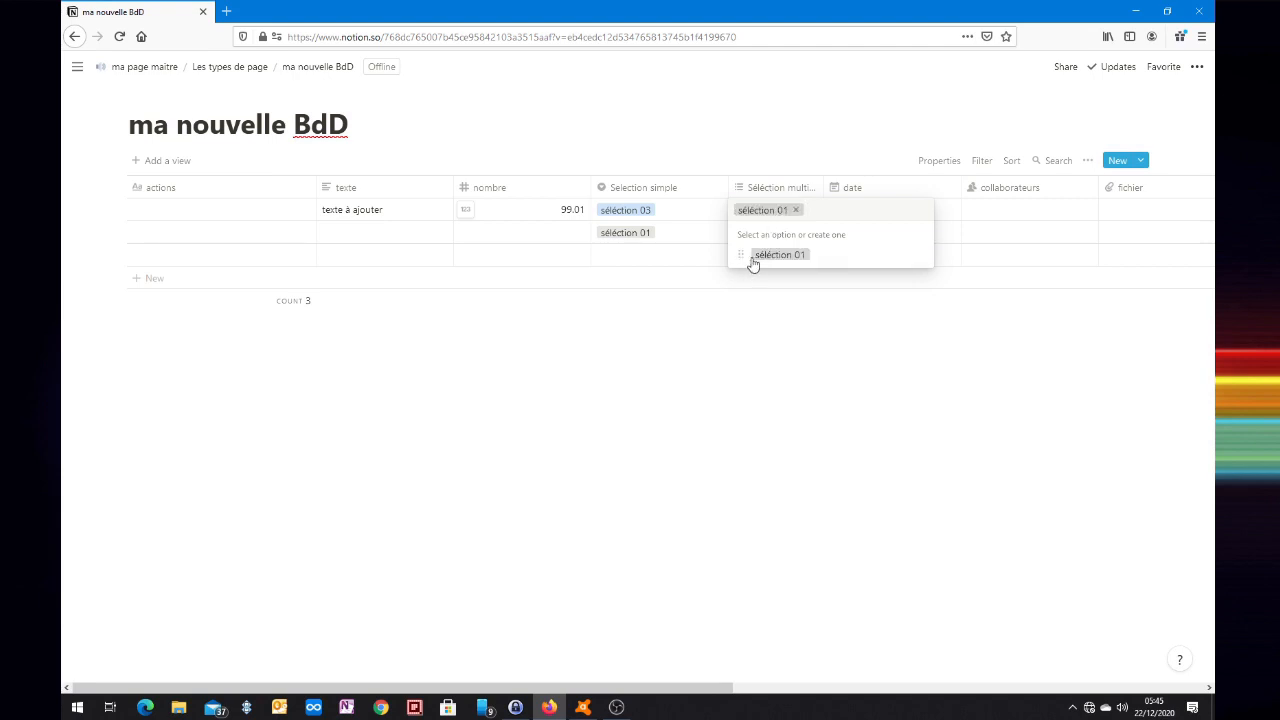
pyautogui.write('séléction')
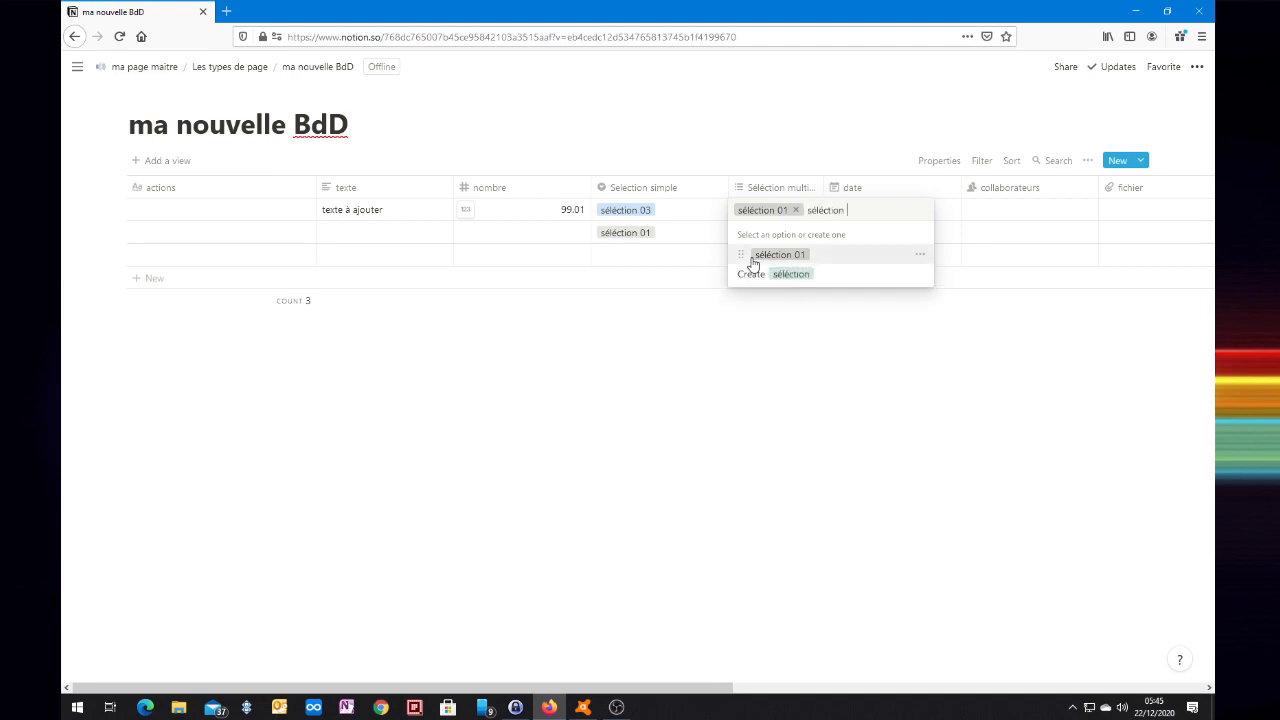
pyautogui.write(' 02')
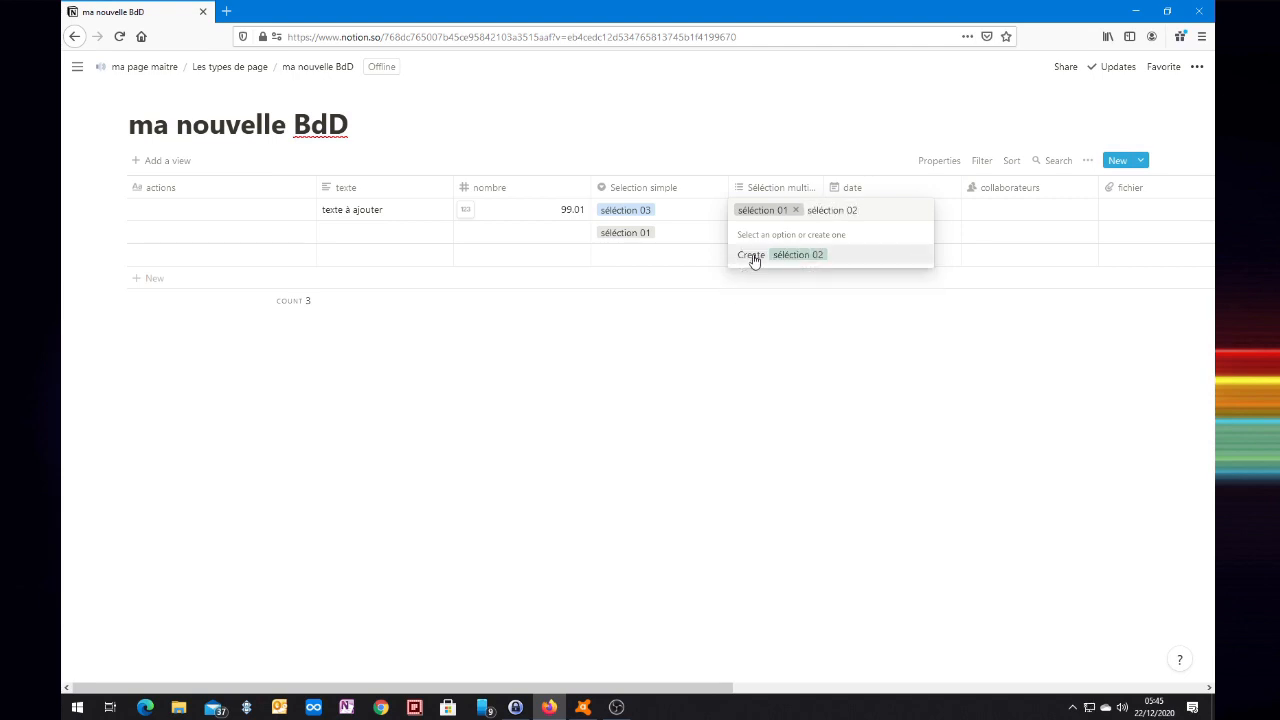
pyautogui.click(752, 258)
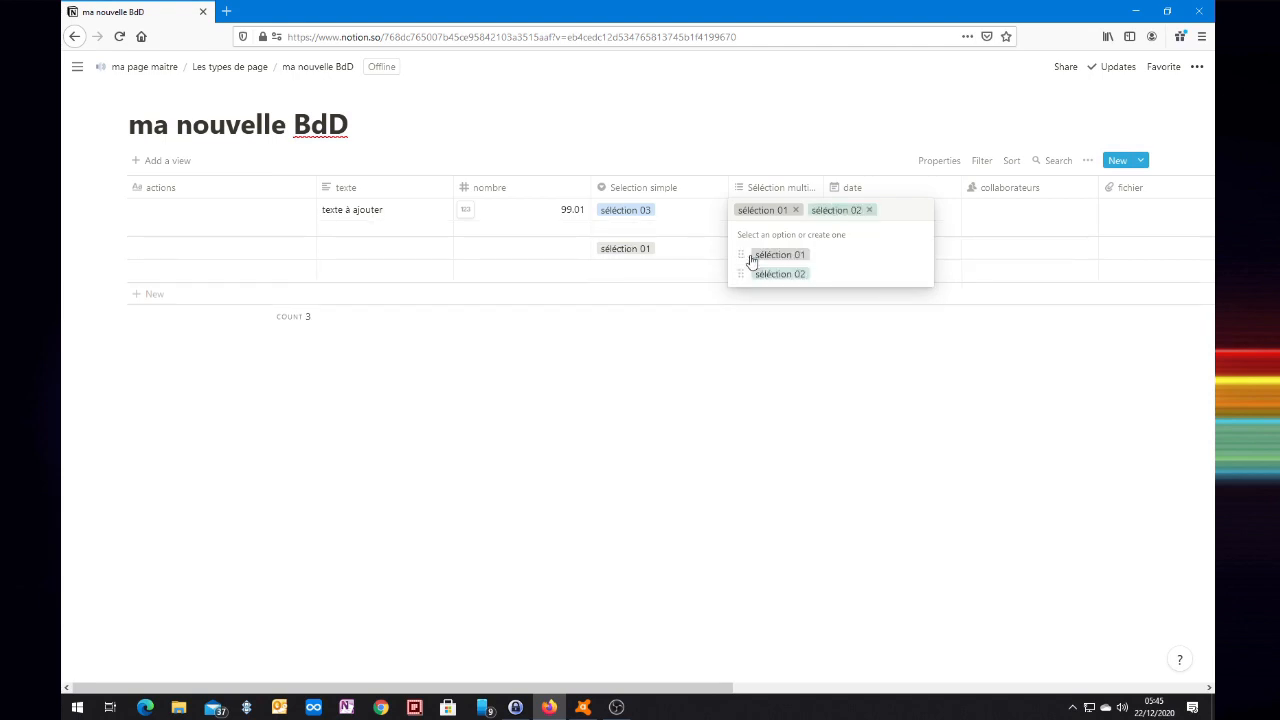
pyautogui.write('s')
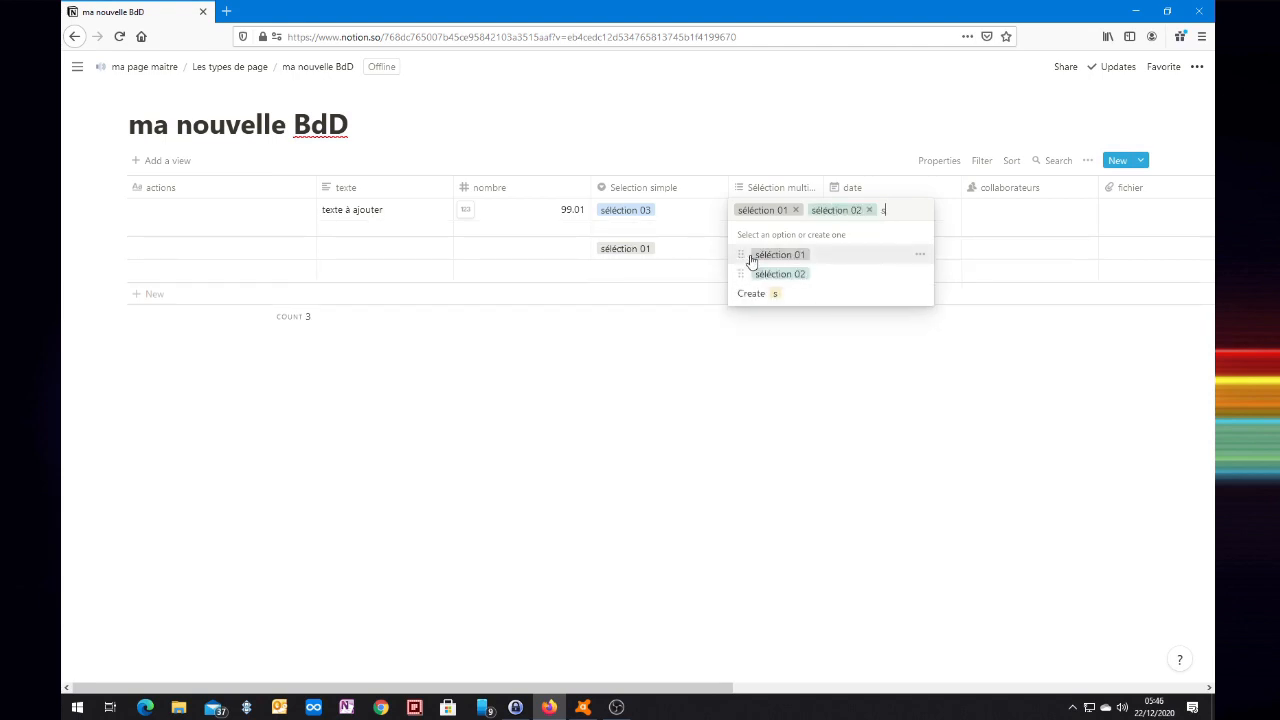
pyautogui.write('éméction 03')
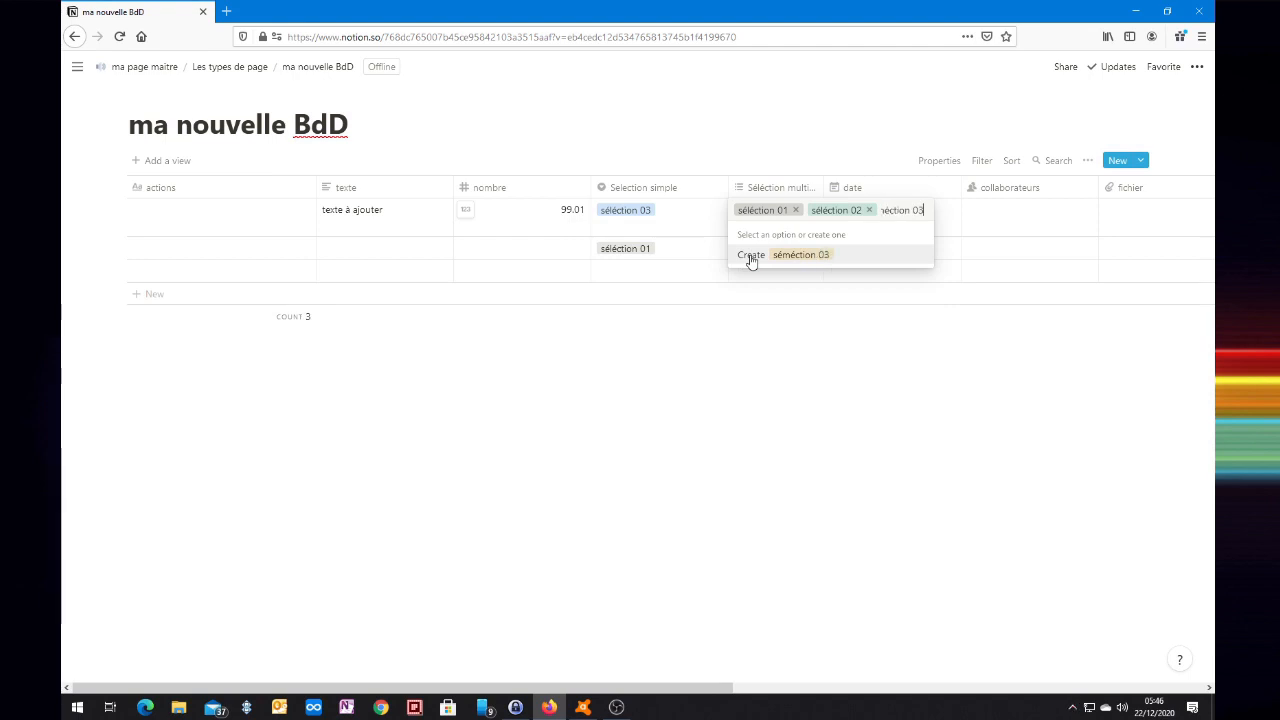
pyautogui.click(752, 258)
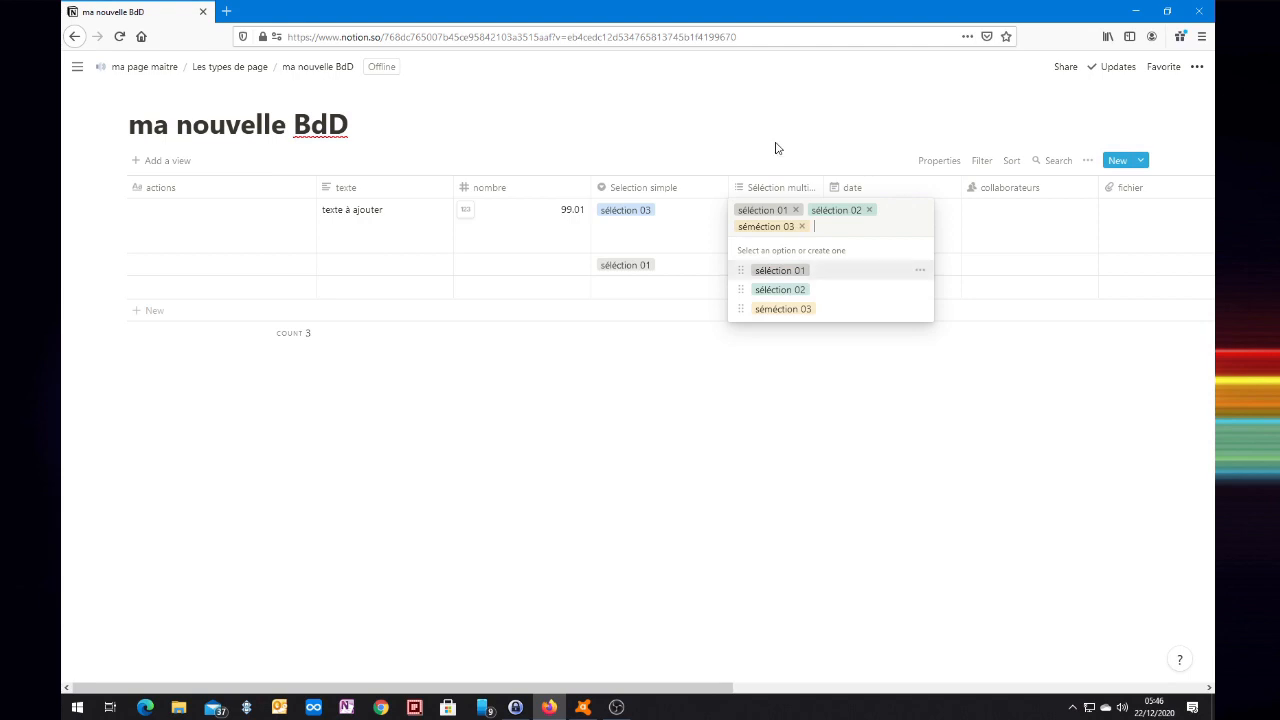
pyautogui.click(747, 381)
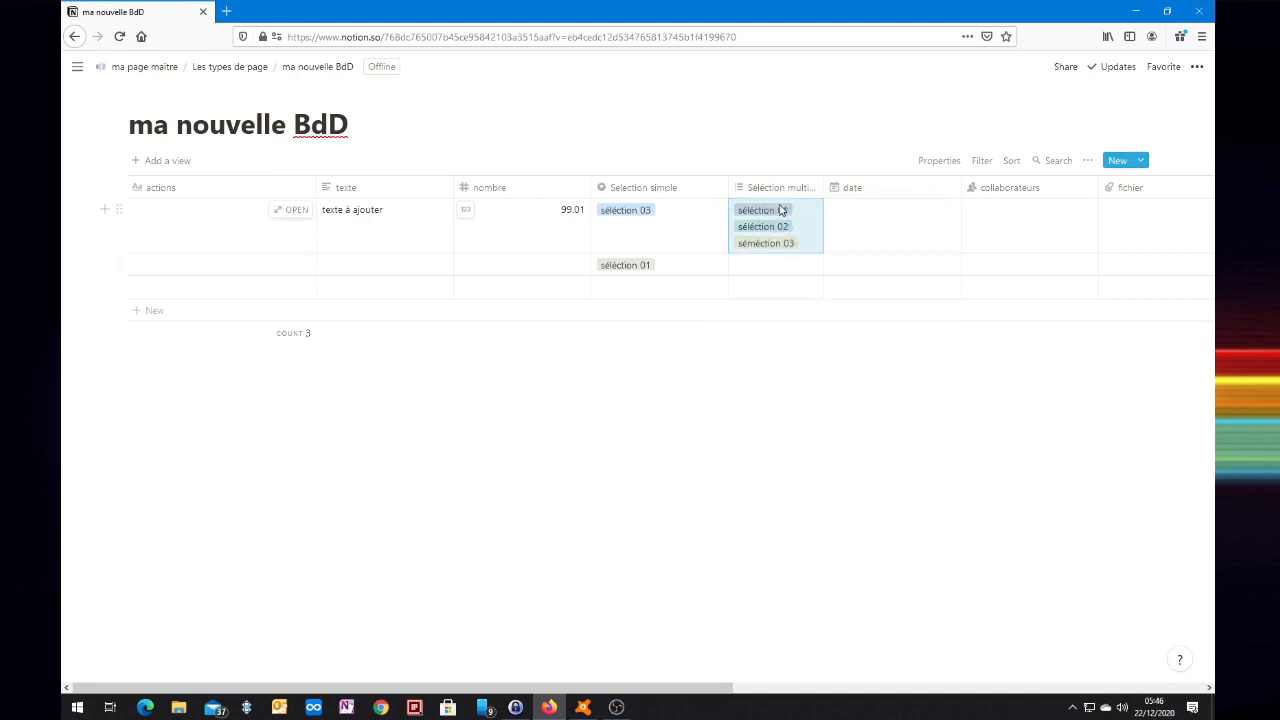
# Tag row two with séléction 01 and séméction 03, and row three with séléction 02.
pyautogui.click(760, 266)
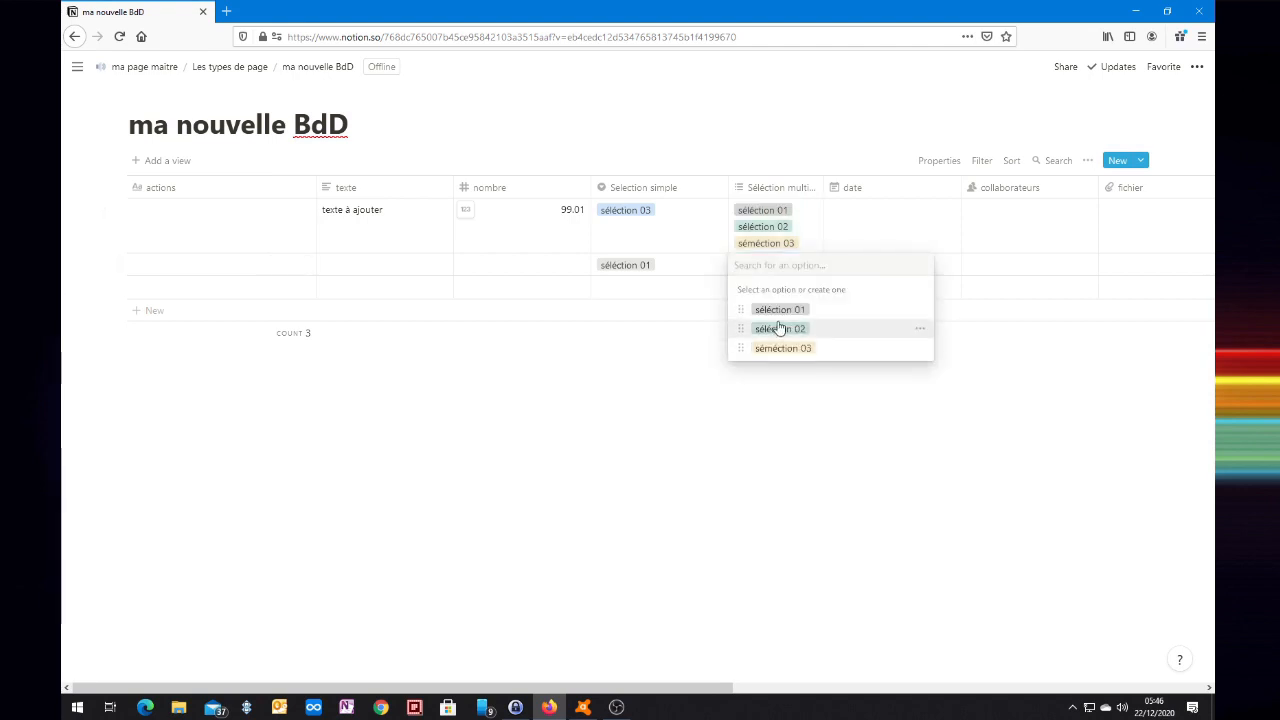
pyautogui.click(777, 309)
pyautogui.click(777, 360)
pyautogui.click(763, 444)
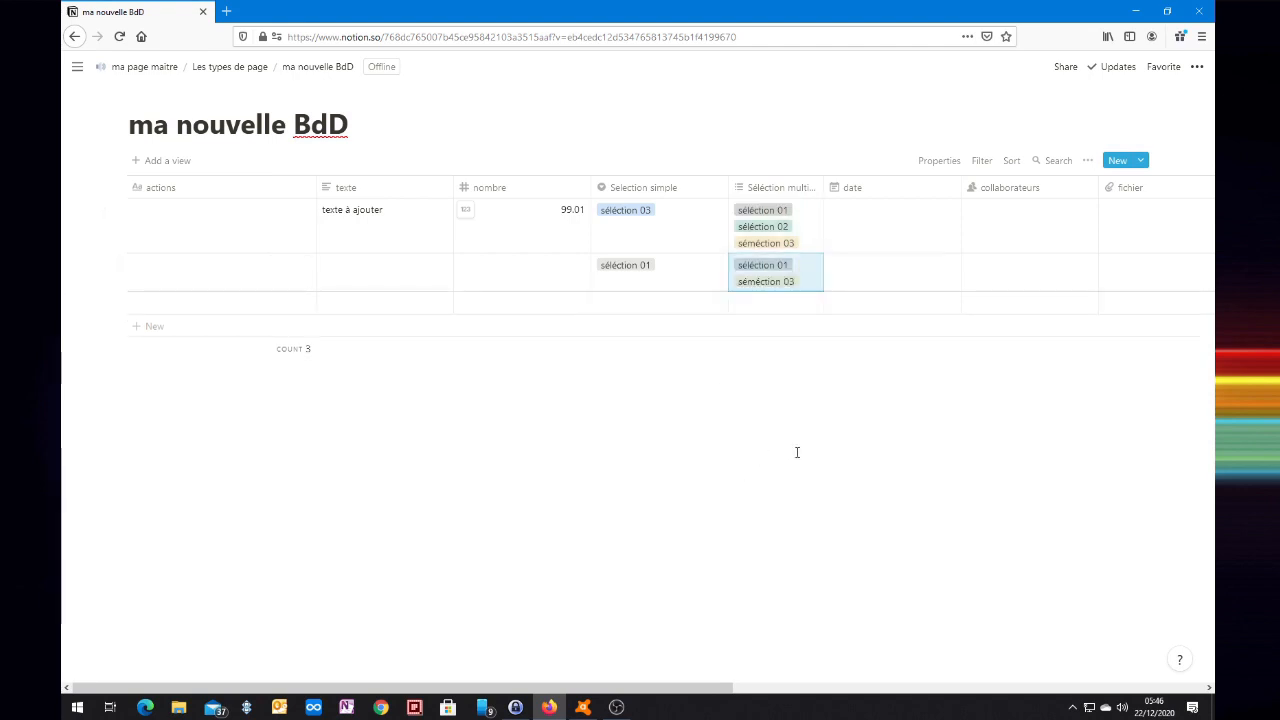
pyautogui.click(764, 303)
pyautogui.click(766, 368)
pyautogui.click(706, 487)
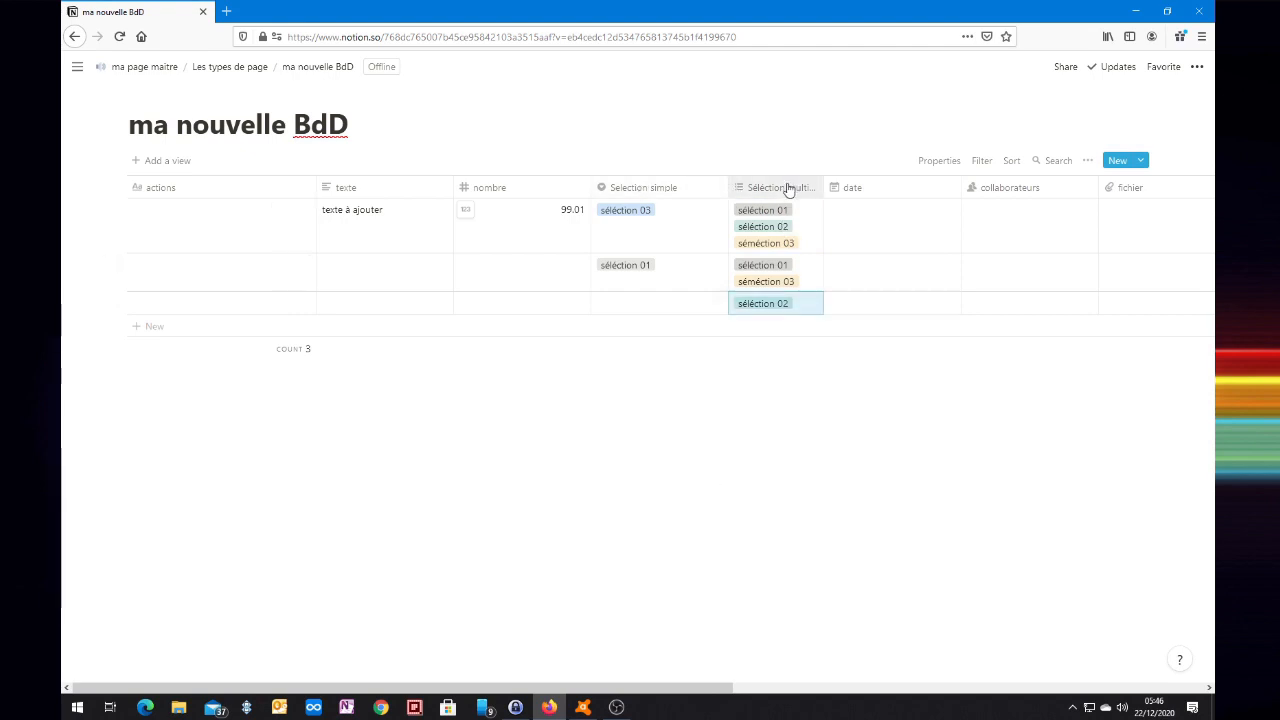
# Open the date column's Format date options, with row one's picker showing Dec 22, 2020.
pyautogui.moveTo(472, 690); pyautogui.dragTo(892, 704)
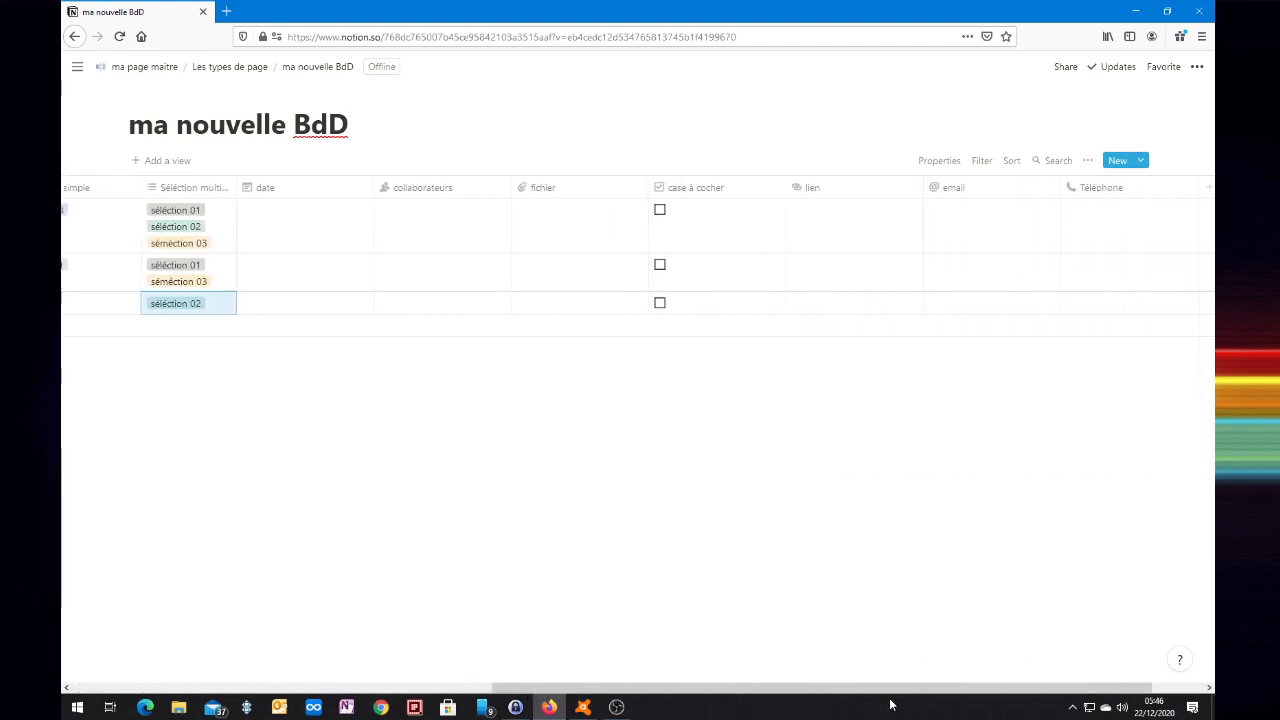
pyautogui.click(309, 226)
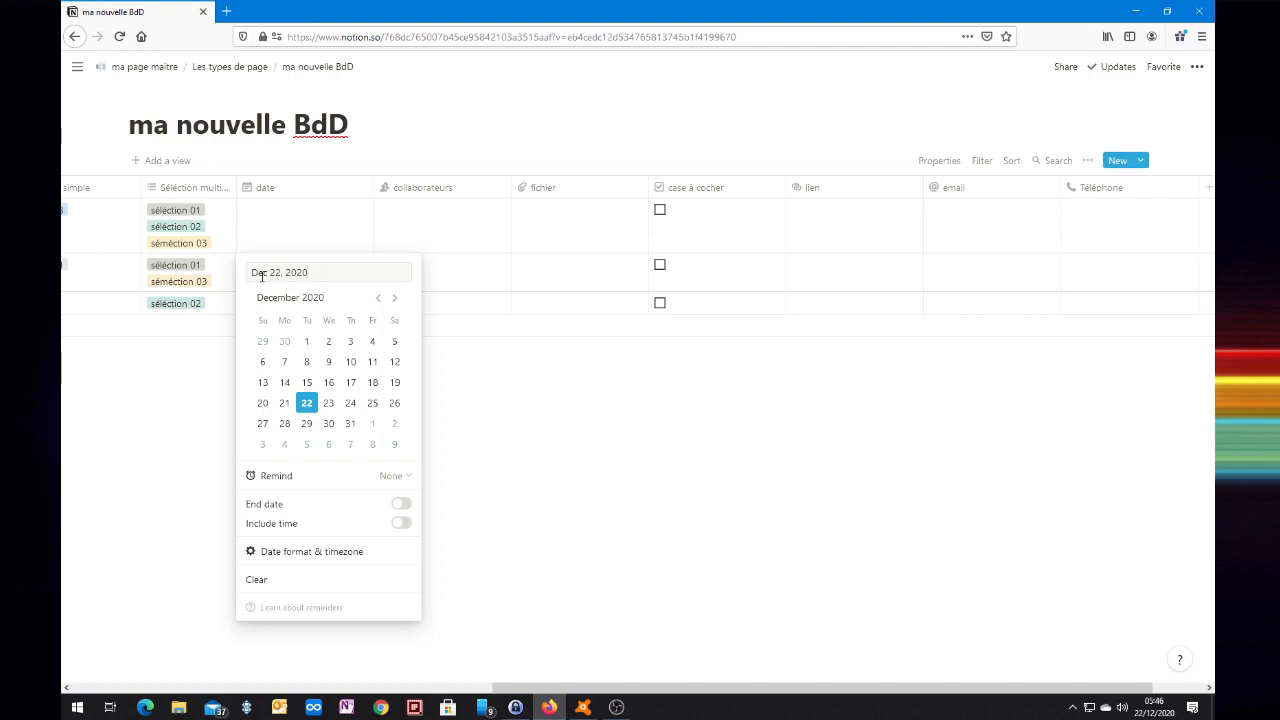
pyautogui.press('Escape')
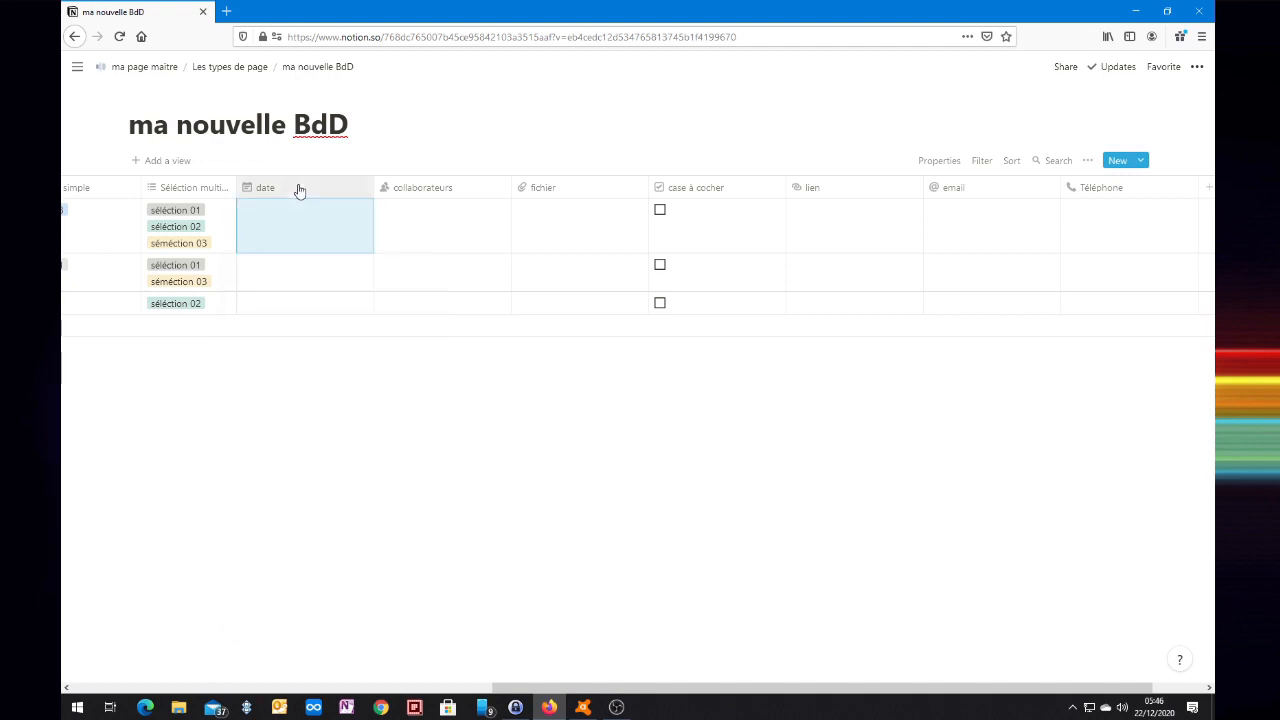
pyautogui.click(280, 192)
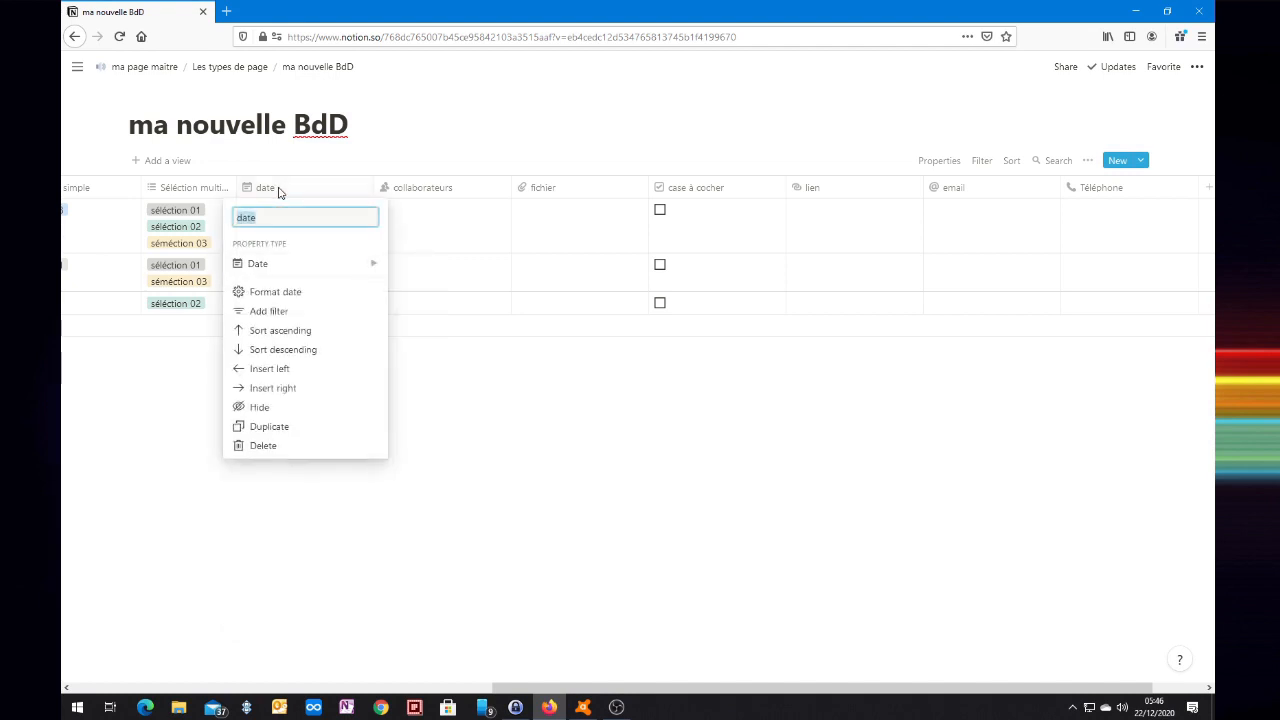
pyautogui.click(288, 299)
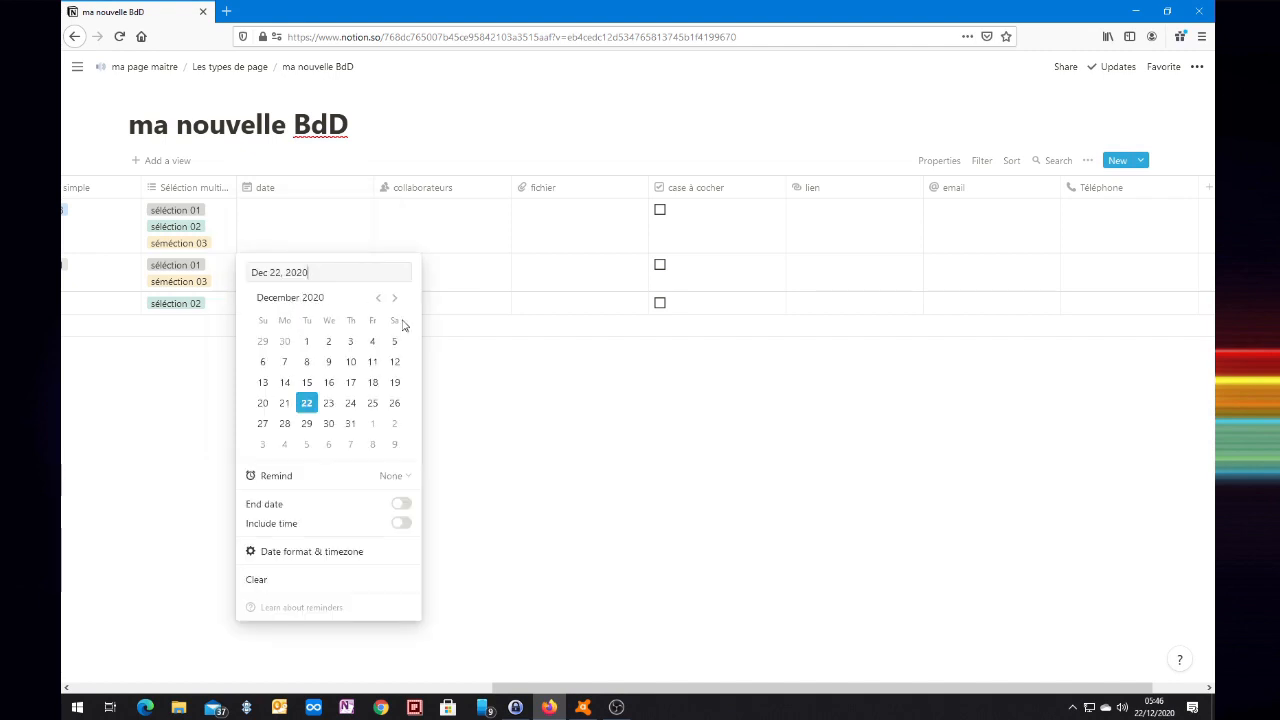
# Set the date column's date format to Day/Month/Year.
pyautogui.click(330, 556)
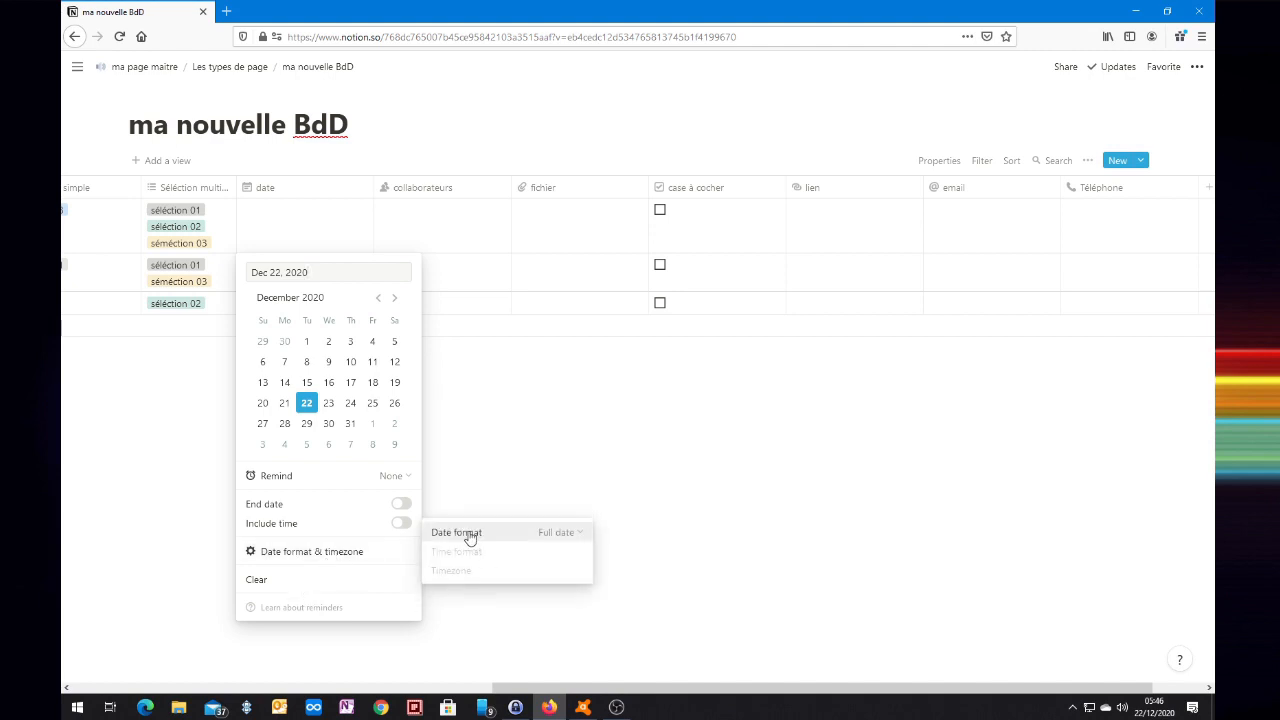
pyautogui.click(580, 533)
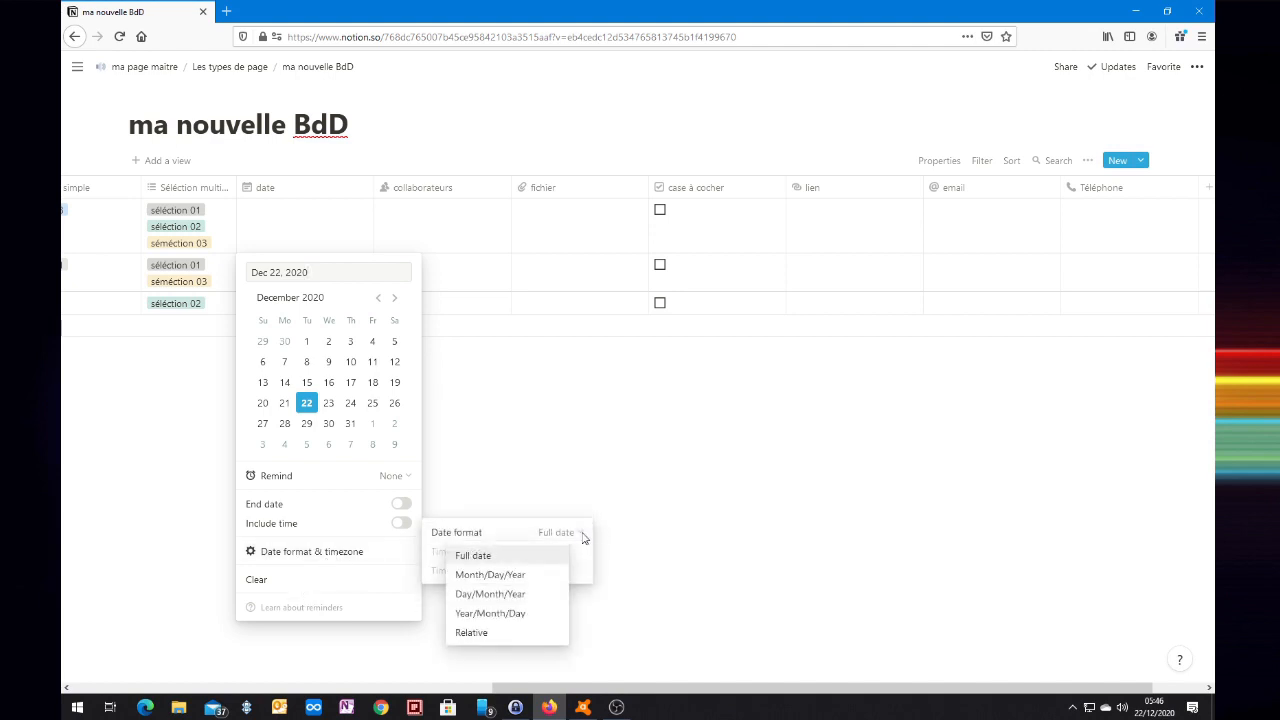
pyautogui.click(518, 598)
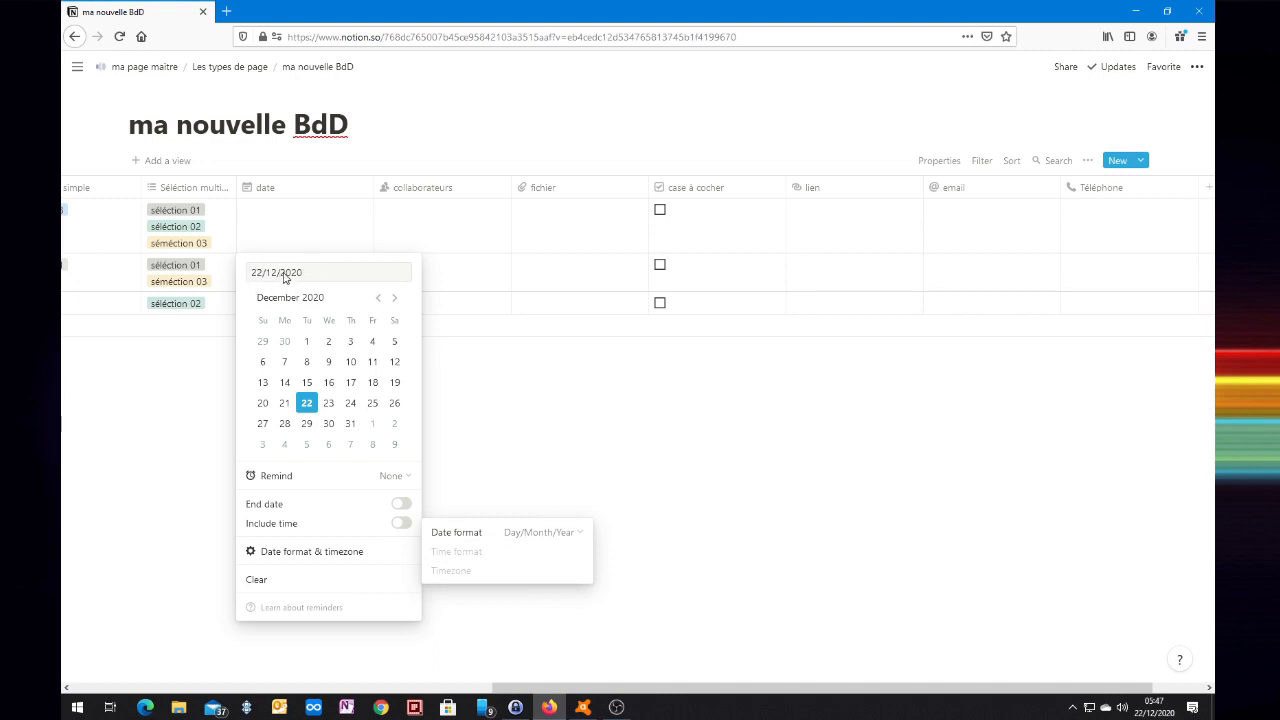
pyautogui.press('Escape')
pyautogui.press('Escape')
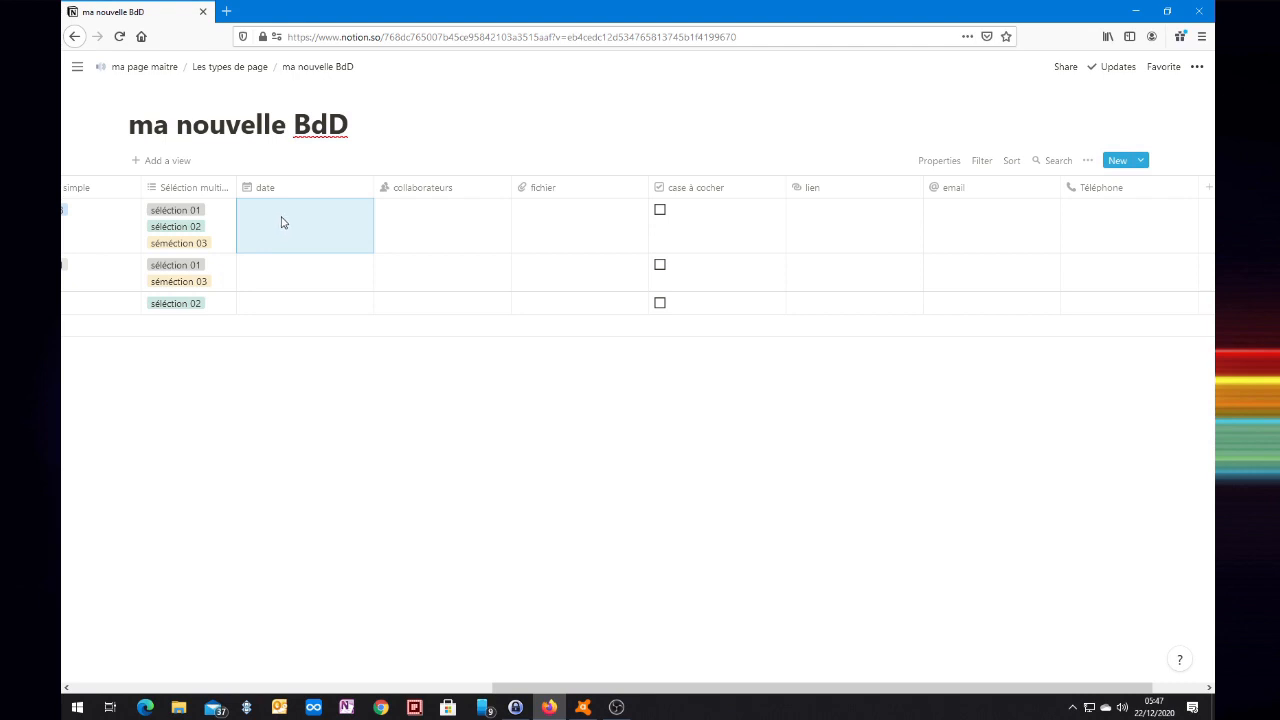
# Give row one the date 22/12/2020 and turn on End date.
pyautogui.click(282, 222)
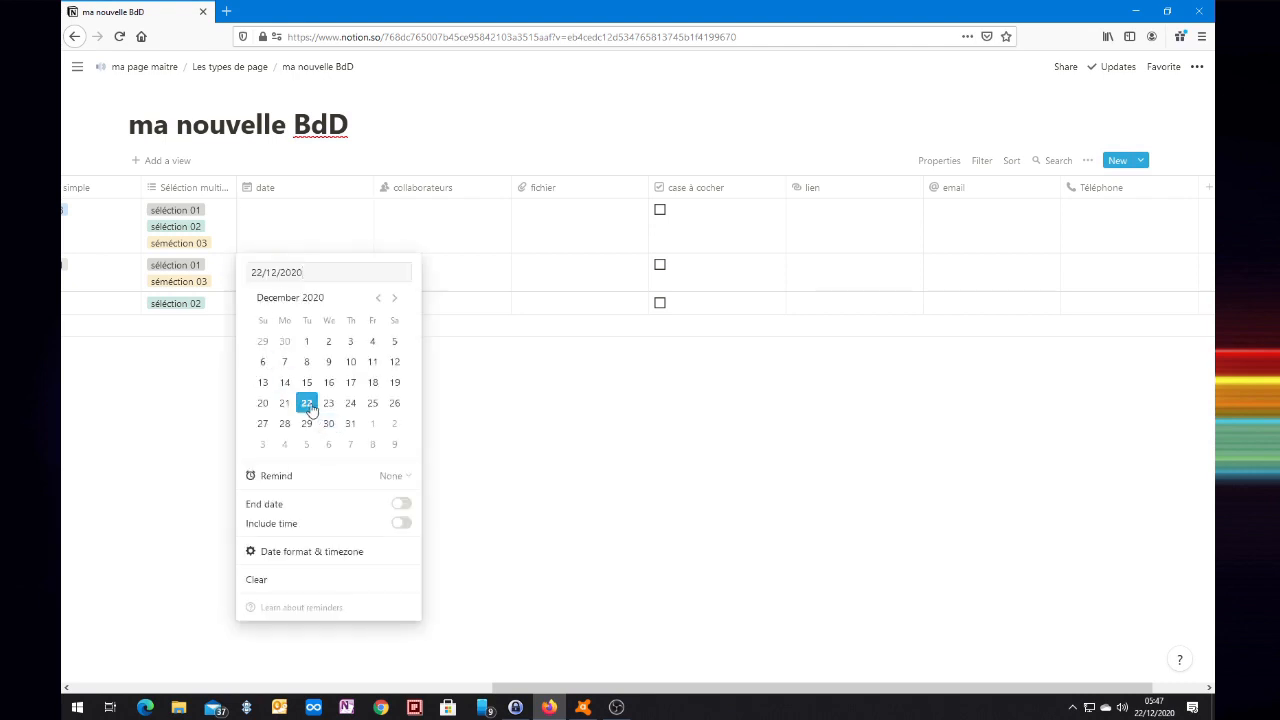
pyautogui.click(307, 404)
pyautogui.press('Escape')
pyautogui.click(316, 233)
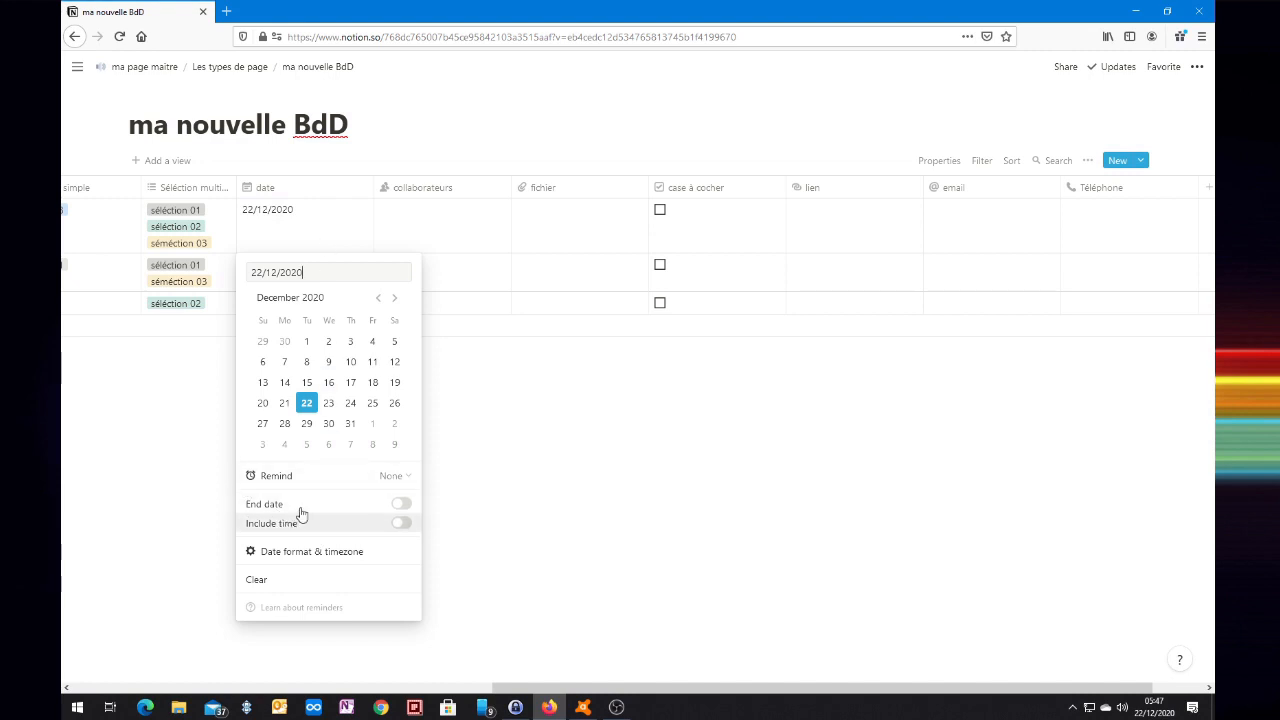
pyautogui.click(400, 504)
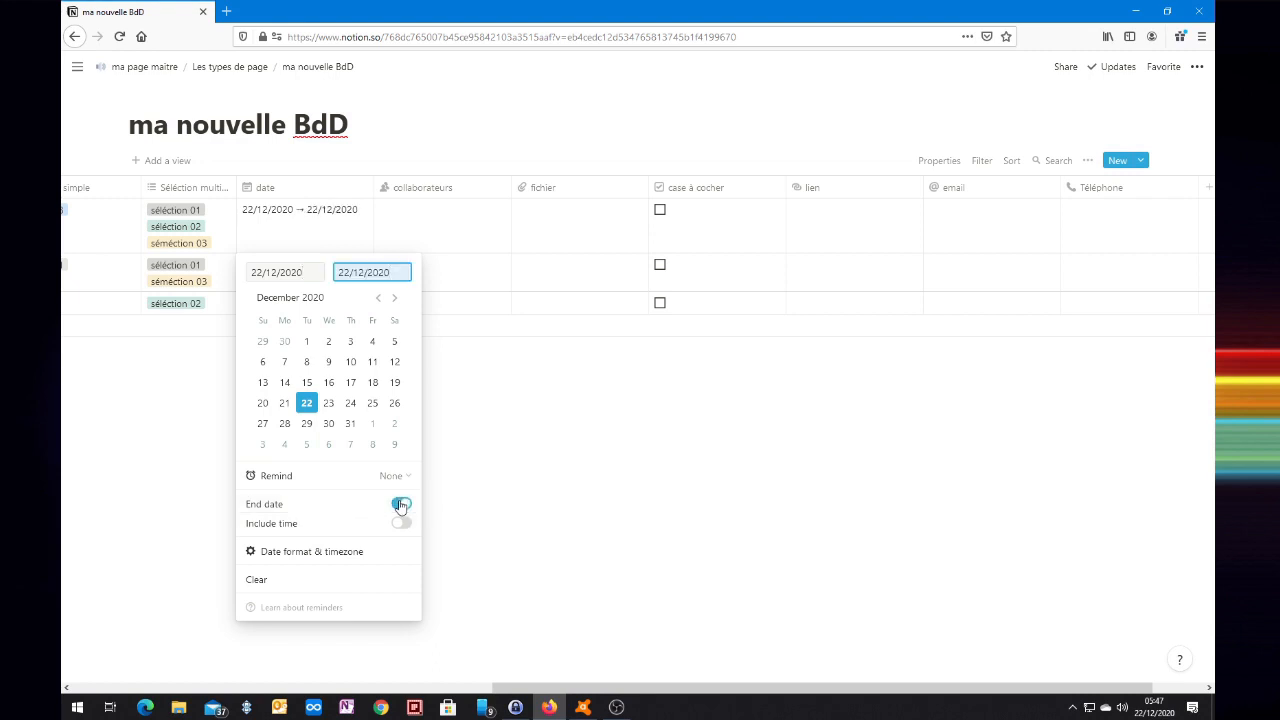
# Make row one's range end 24/12/2020, including times in 24-hour format with timezone CET.
pyautogui.click(350, 405)
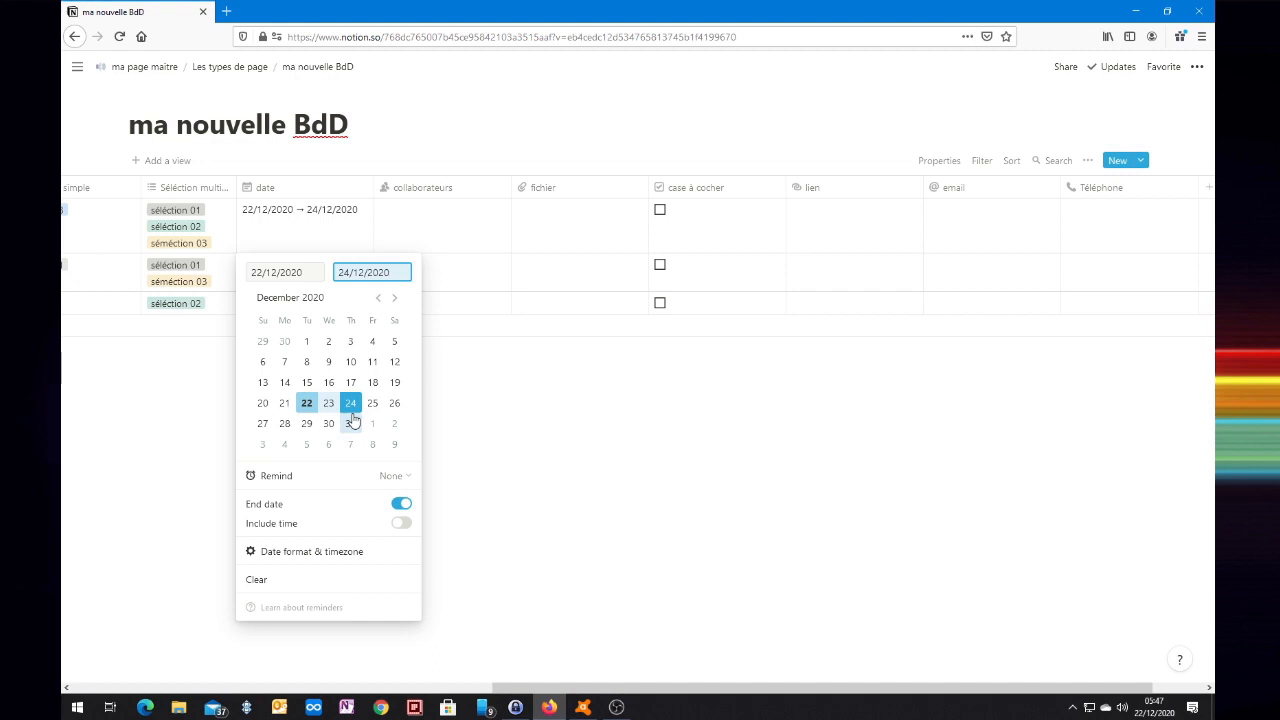
pyautogui.click(400, 523)
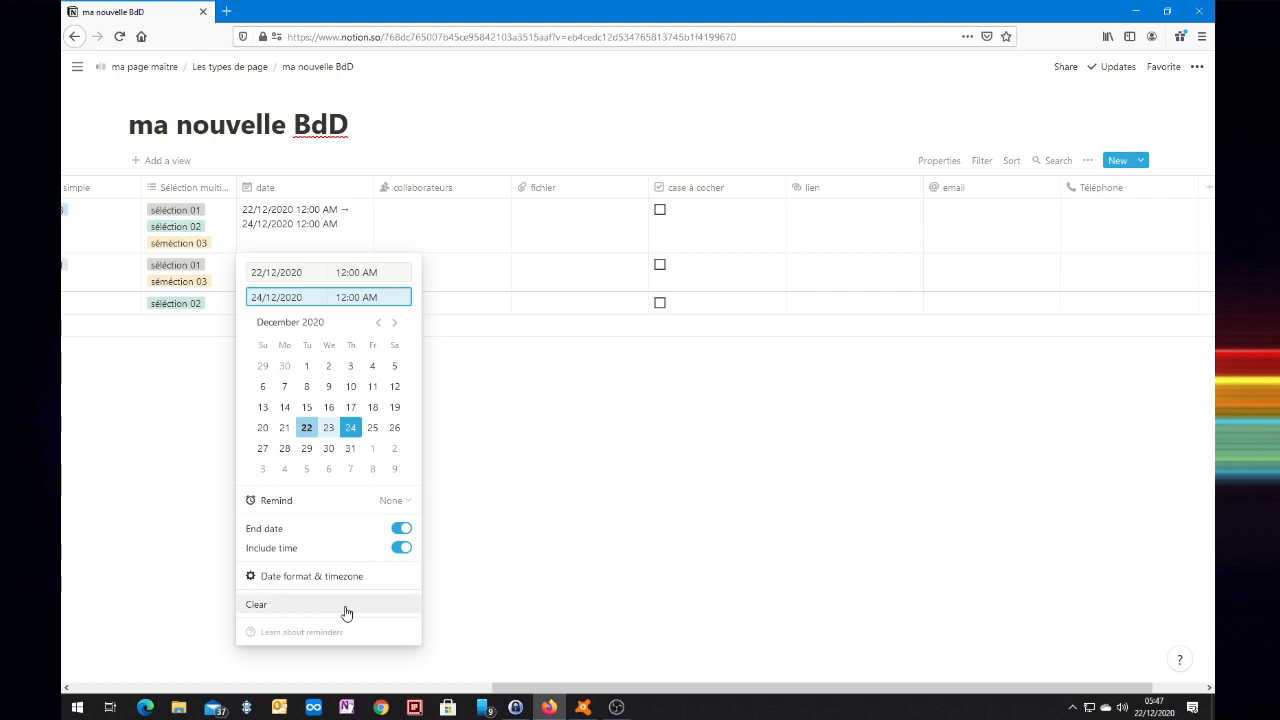
pyautogui.moveTo(325, 583)
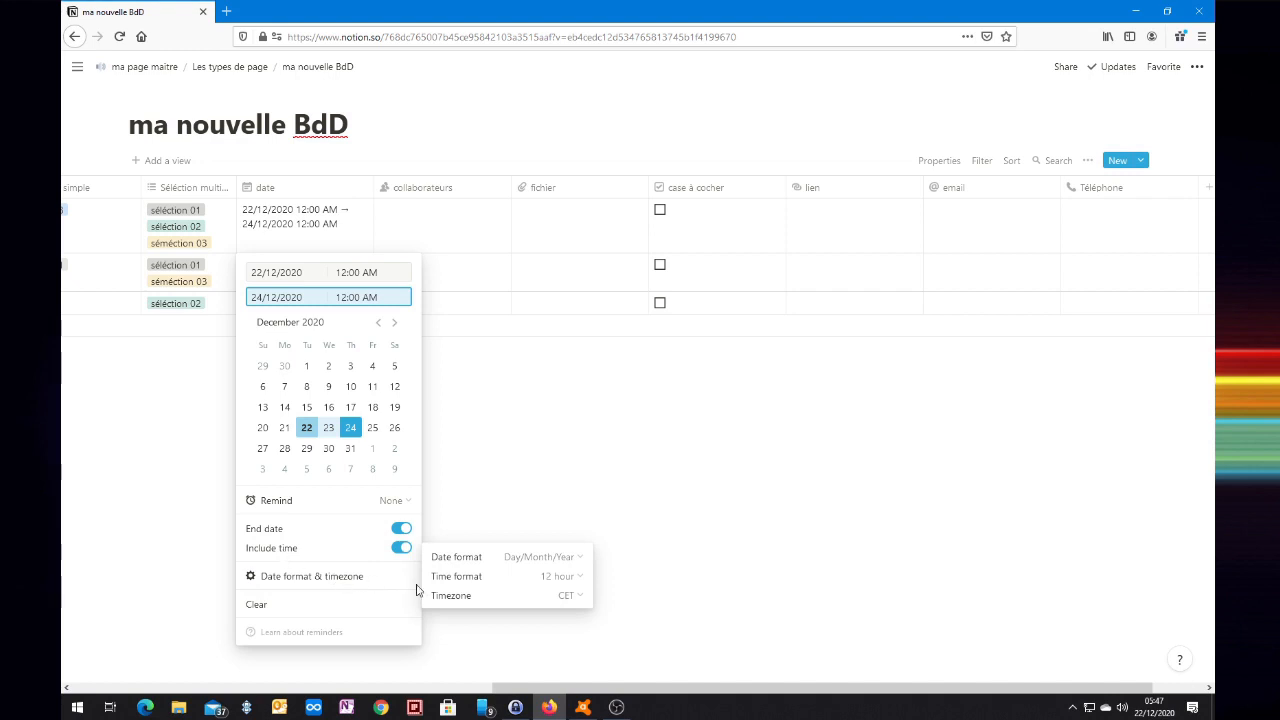
pyautogui.click(578, 581)
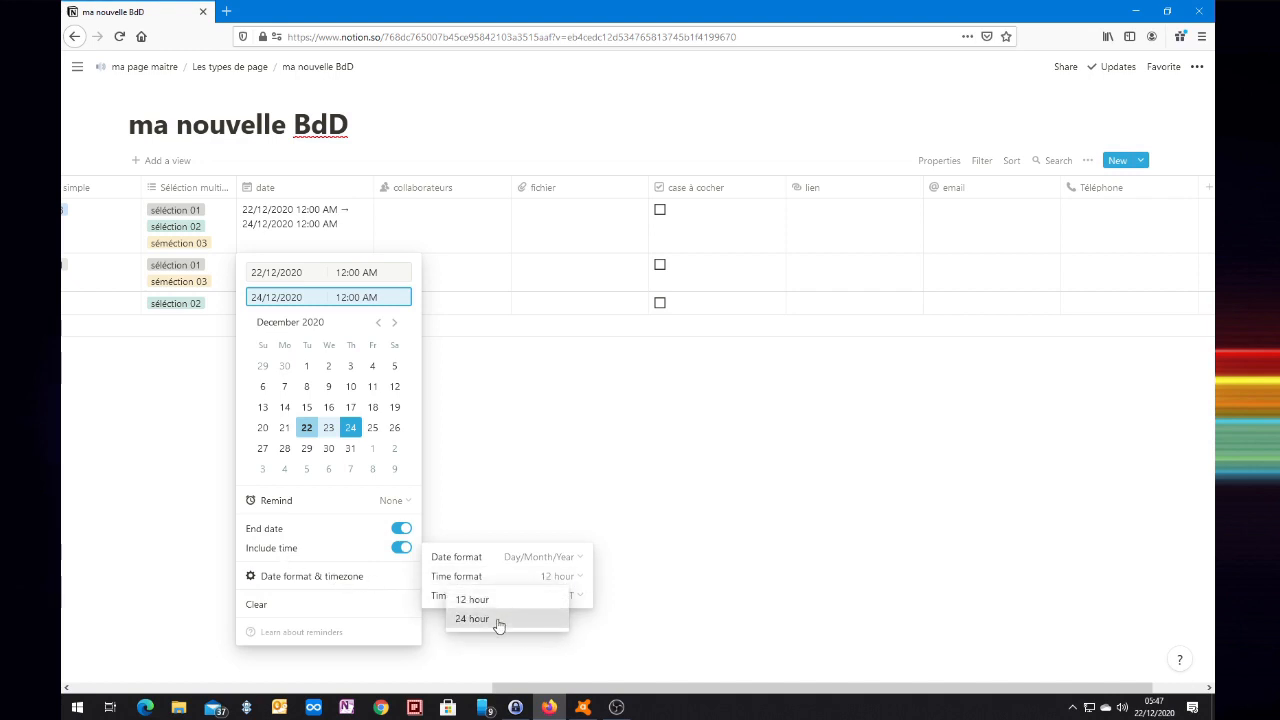
pyautogui.click(500, 619)
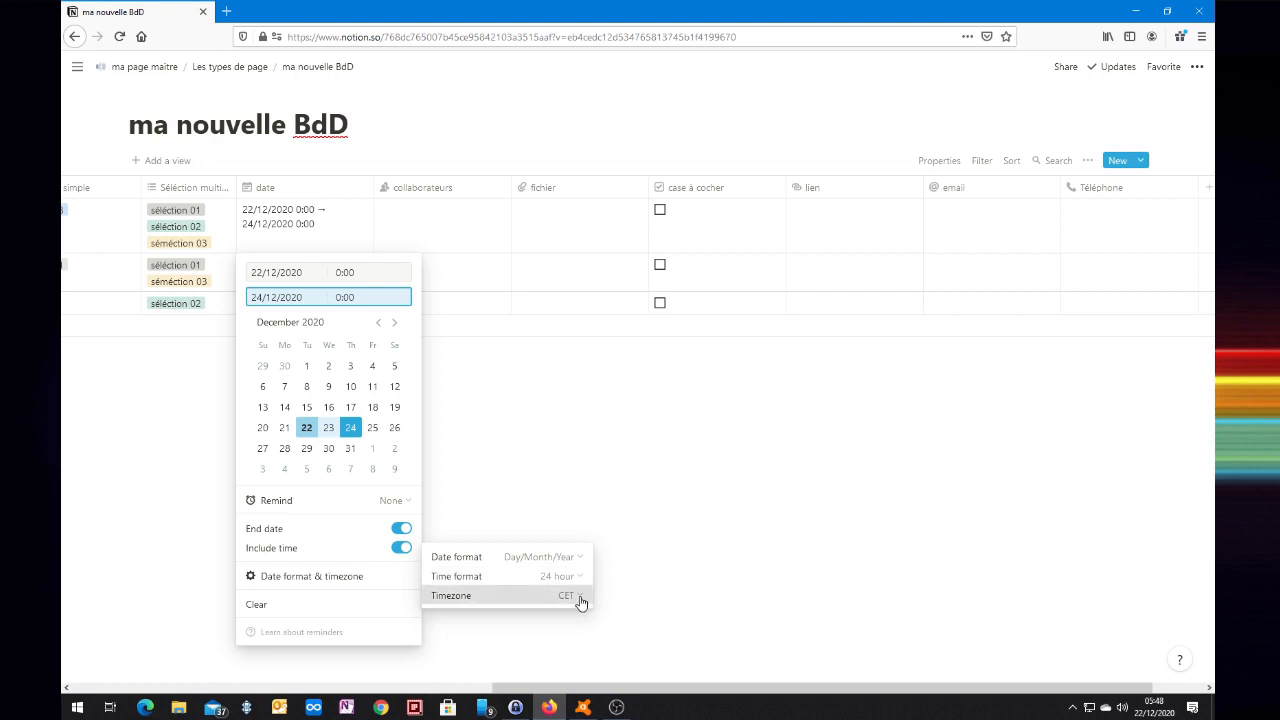
pyautogui.click(579, 599)
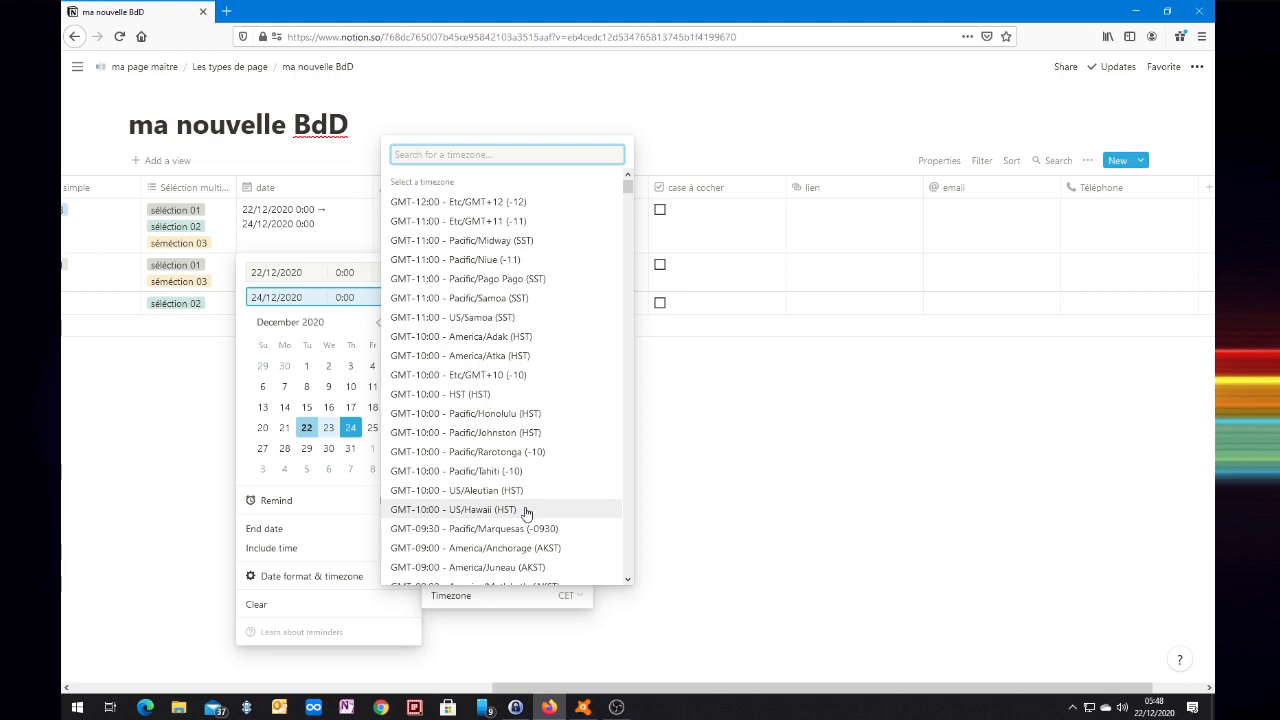
pyautogui.click(357, 543)
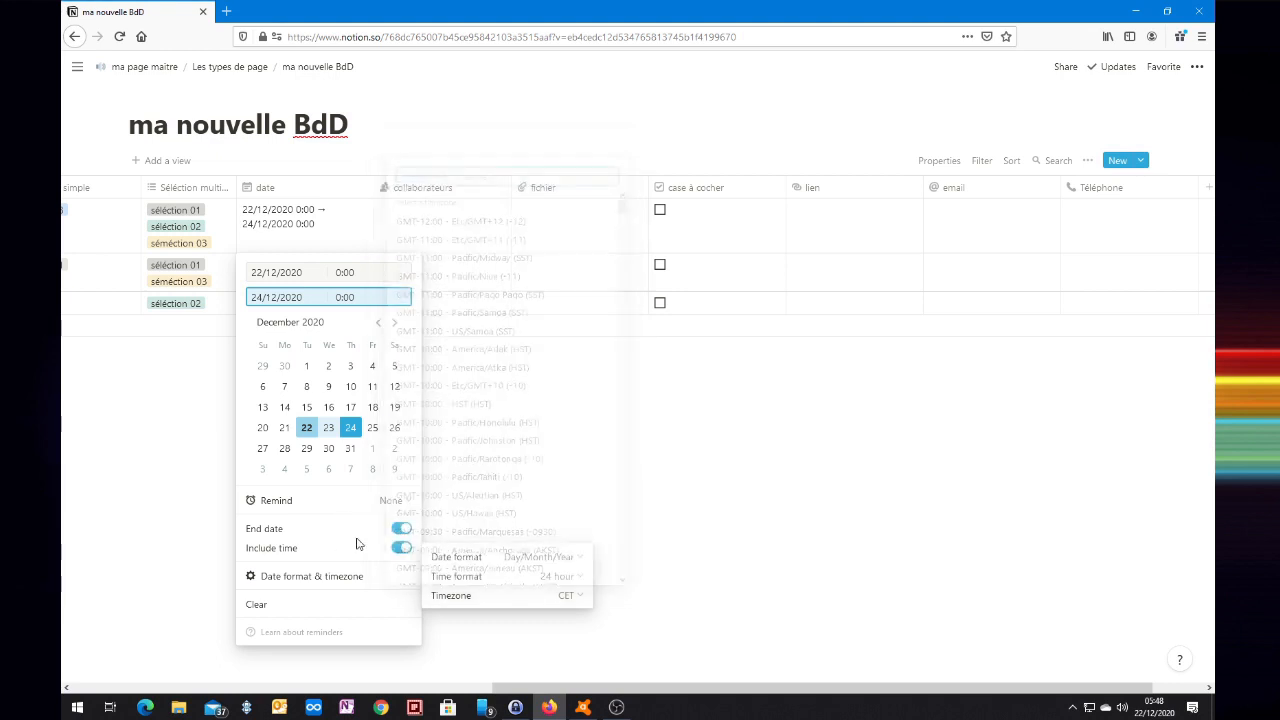
# Leave row one's date without a reminder, then clear it.
pyautogui.click(398, 503)
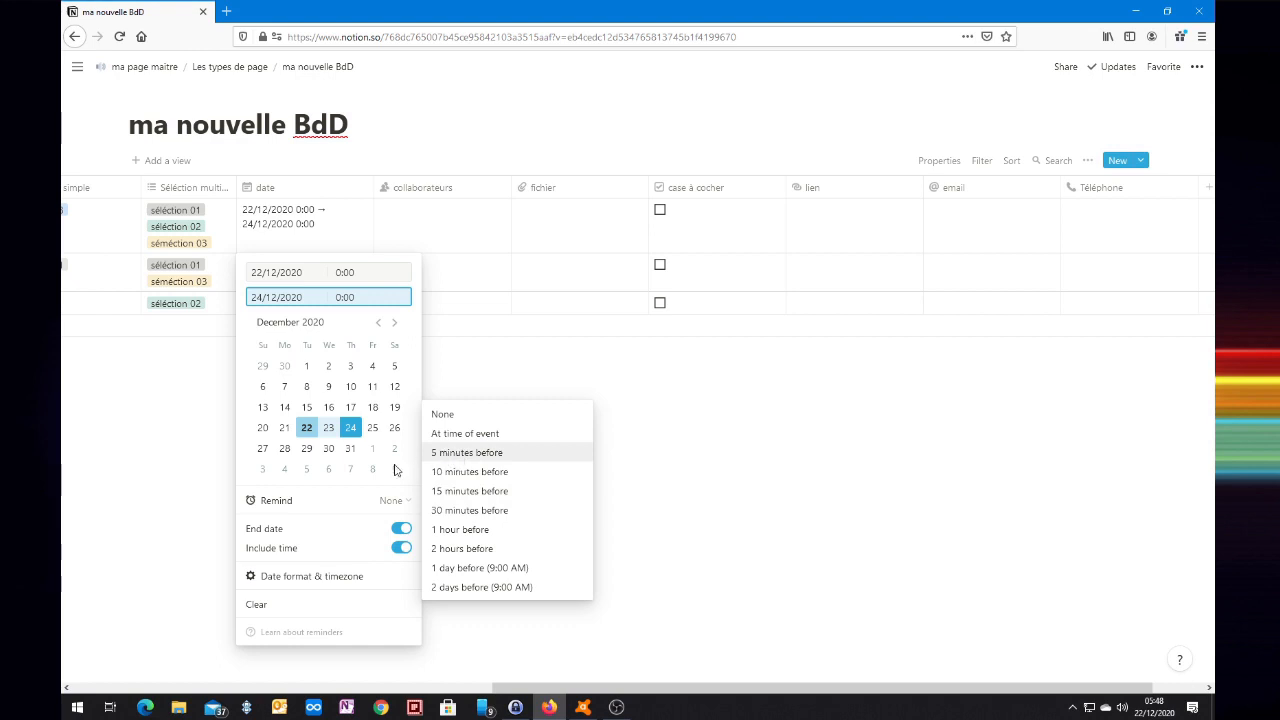
pyautogui.click(345, 550)
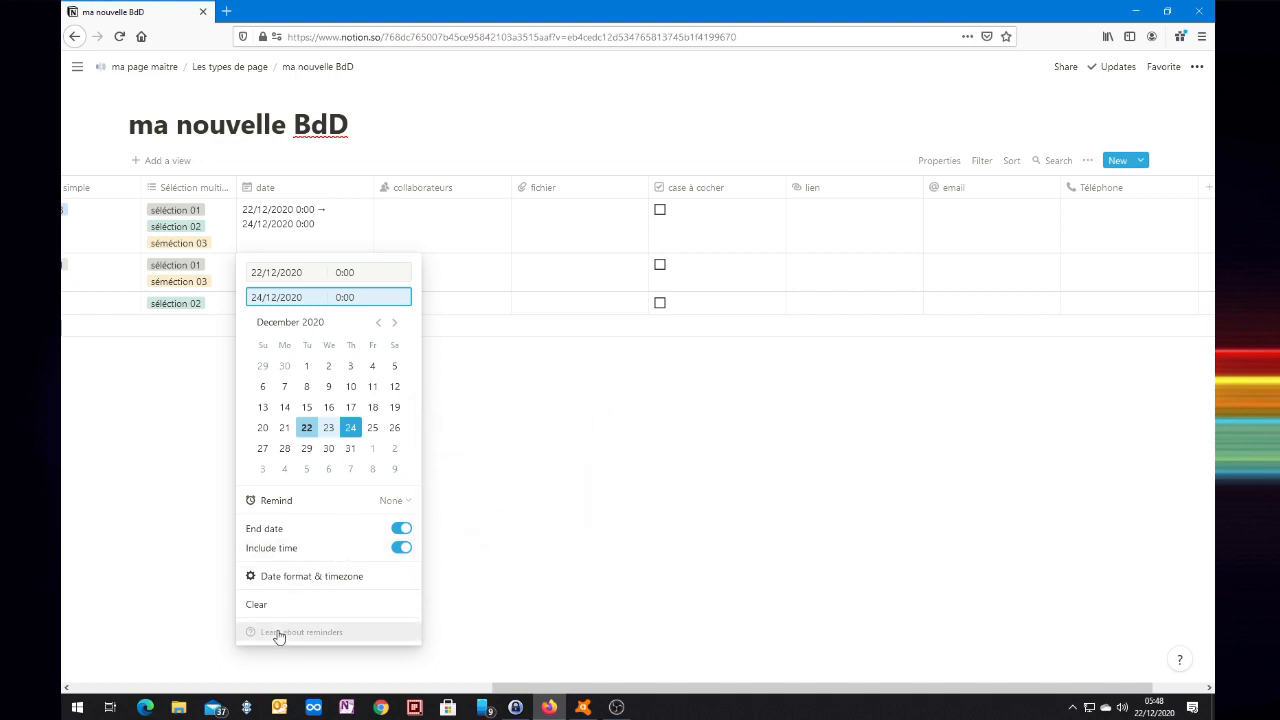
pyautogui.click(304, 612)
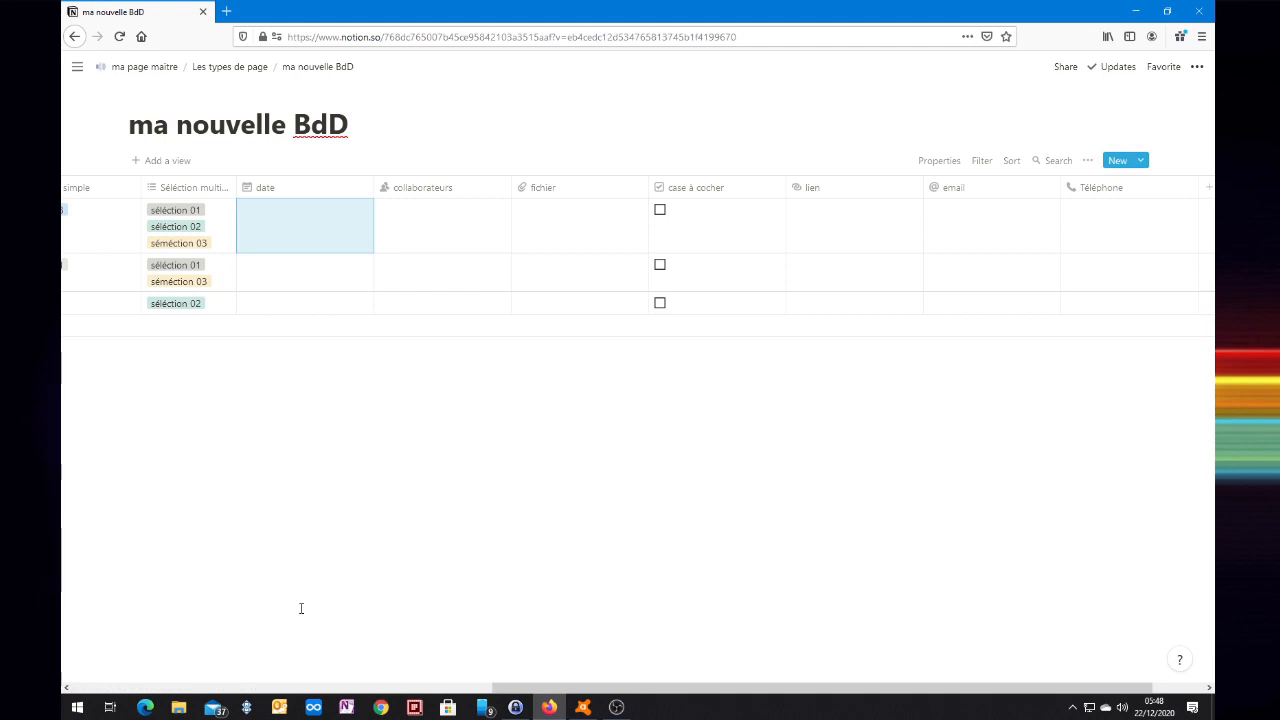
pyautogui.click(303, 288)
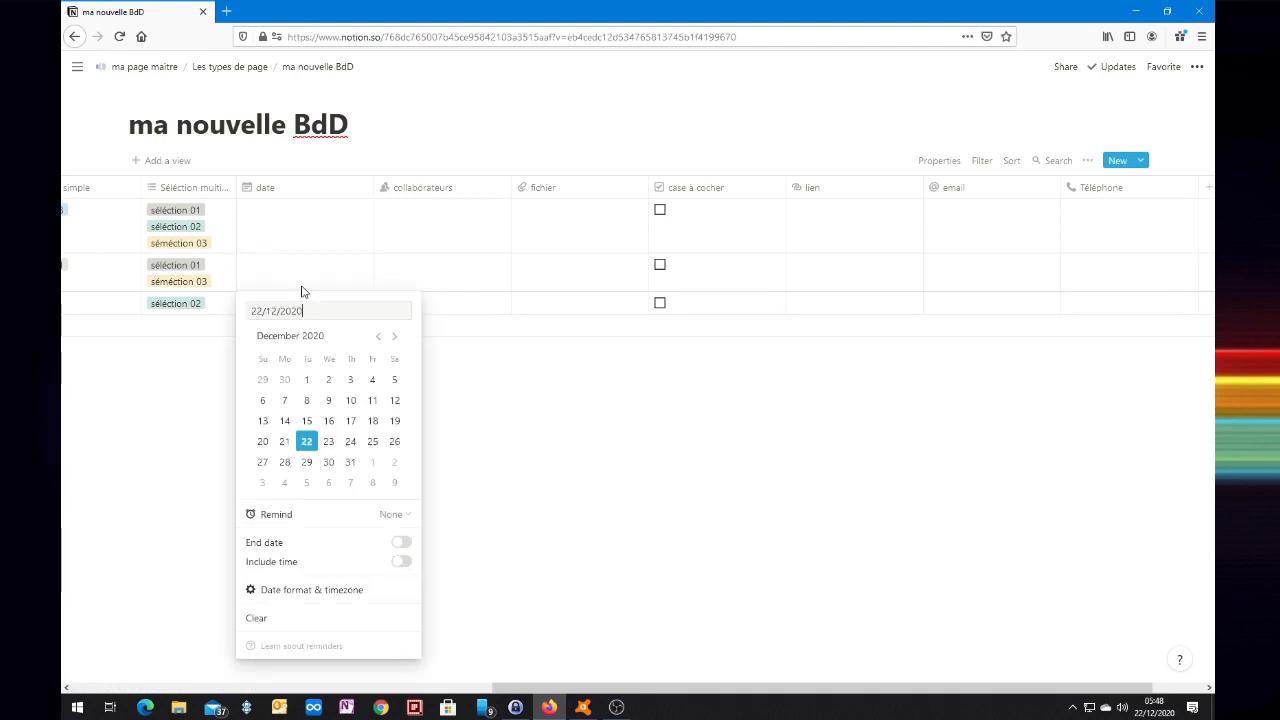
pyautogui.click(298, 236)
pyautogui.click(296, 233)
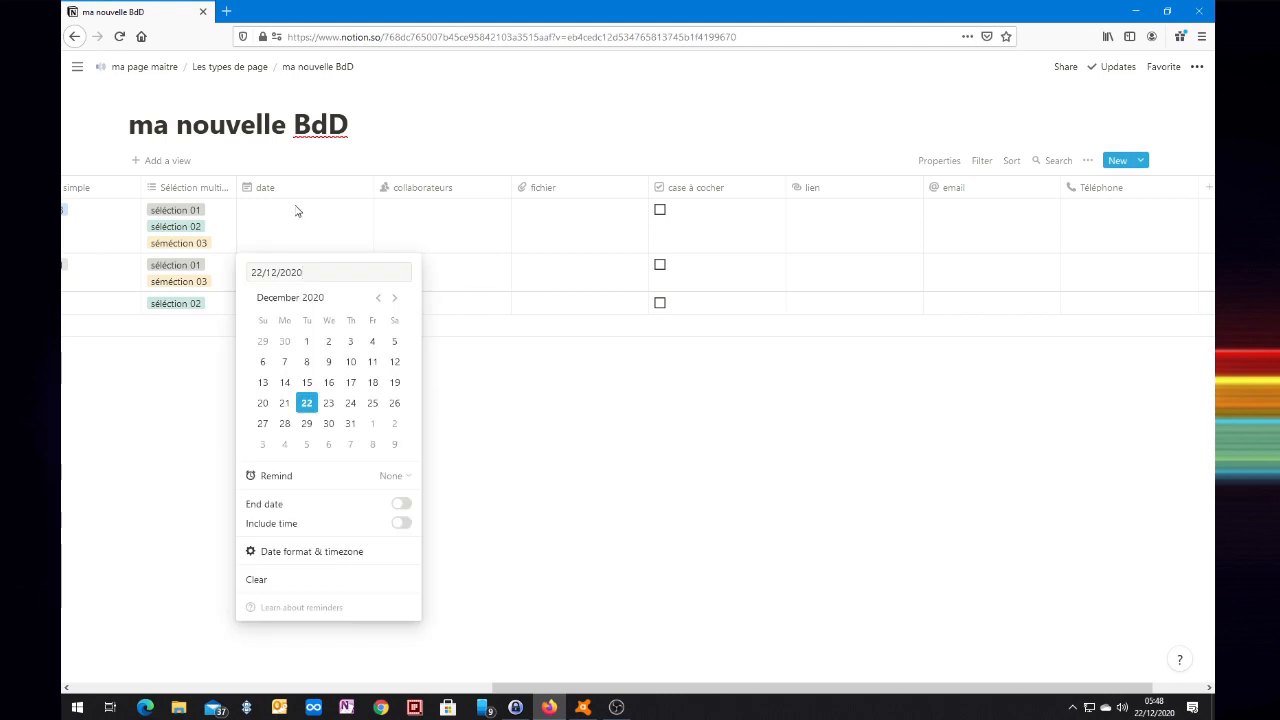
pyautogui.press('Escape')
# Re-enable End date so row one reads 22/12/2020 → 22/12/2020 without times.
pyautogui.click(293, 191)
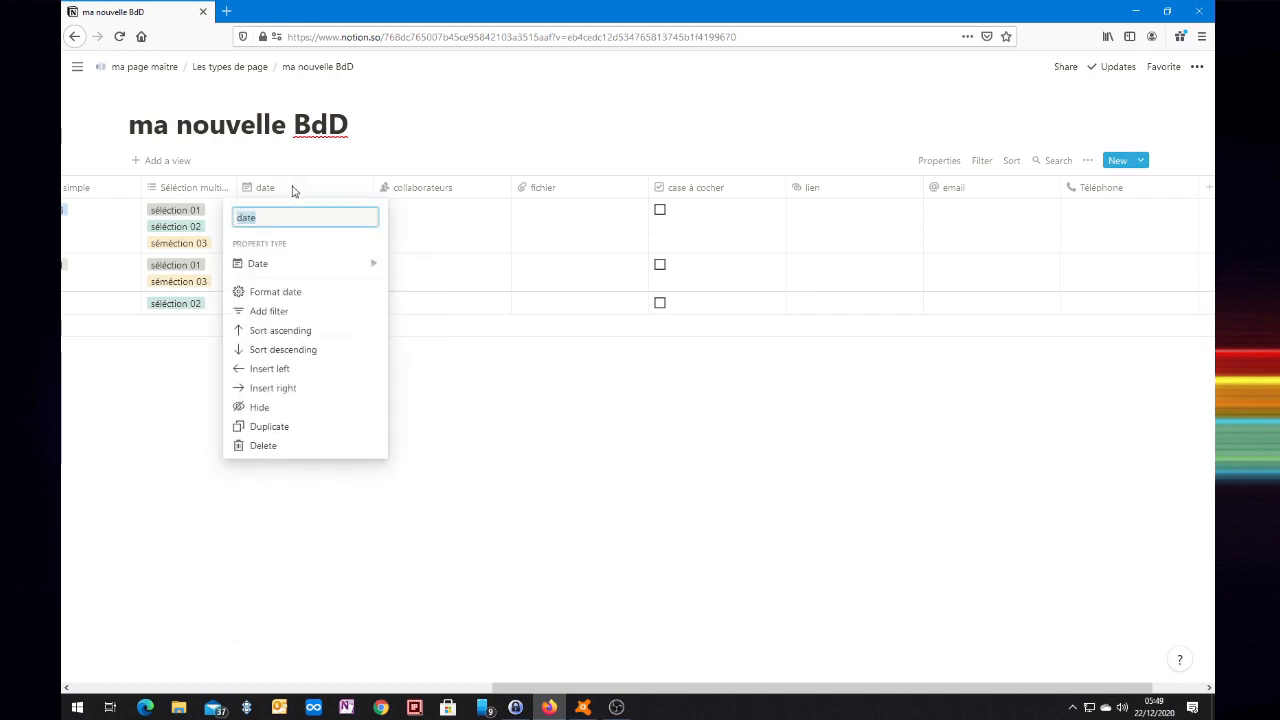
pyautogui.click(284, 291)
pyautogui.click(401, 503)
pyautogui.click(507, 445)
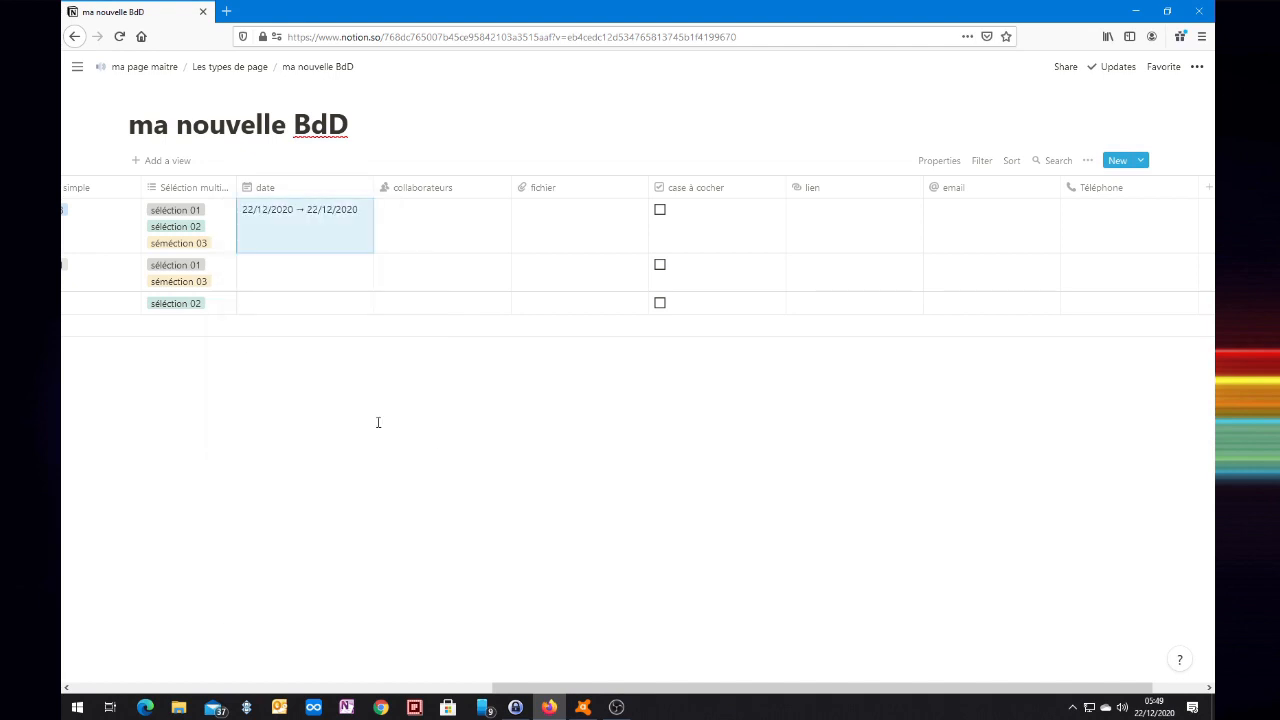
pyautogui.click(286, 277)
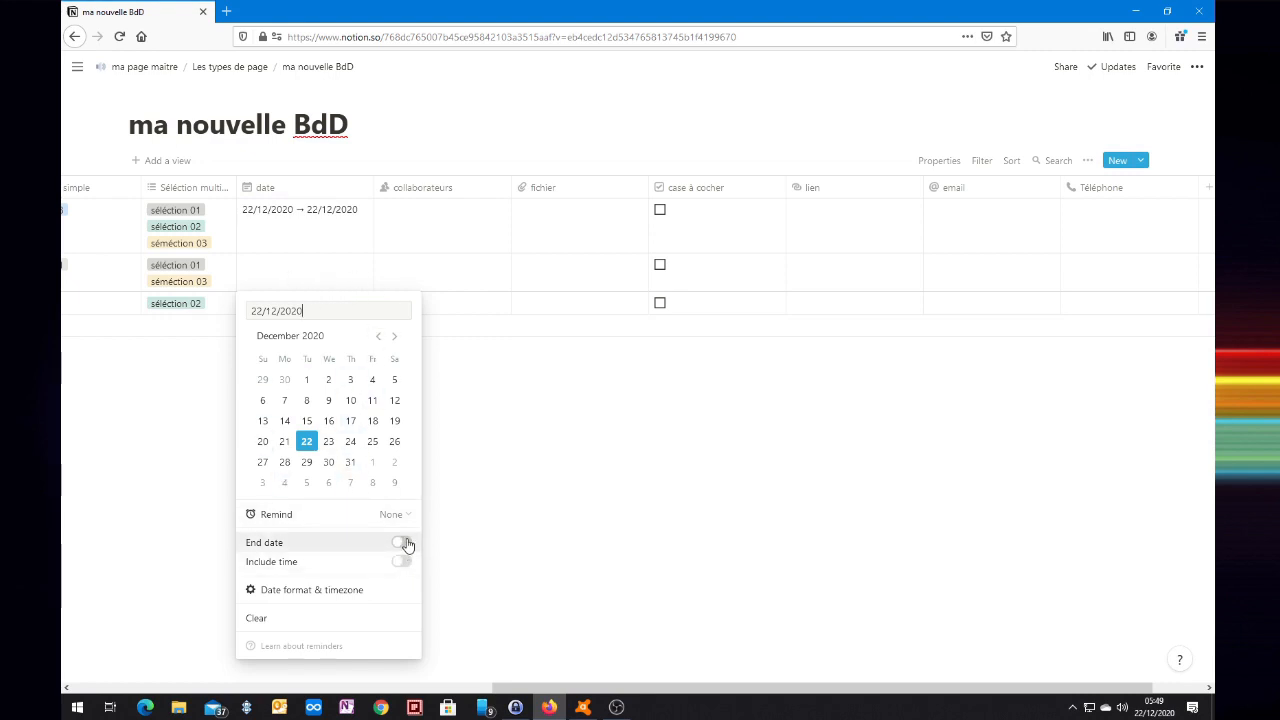
pyautogui.press('Escape')
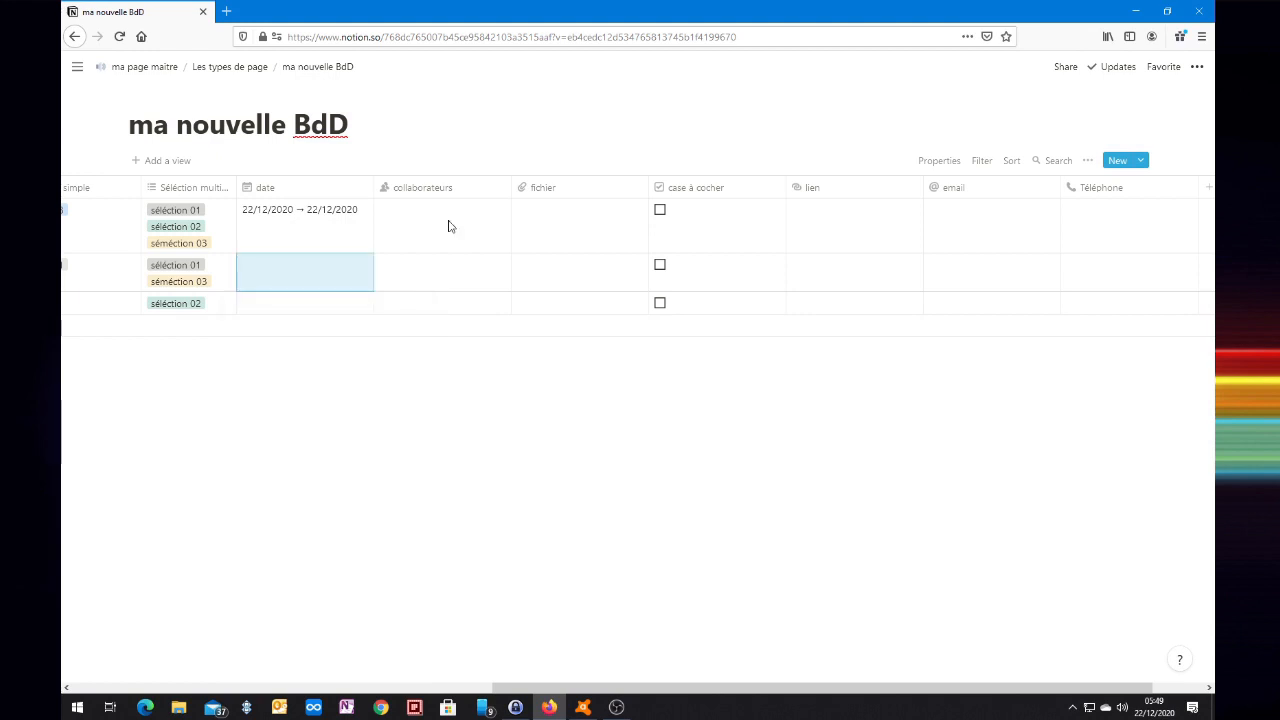
pyautogui.click(449, 222)
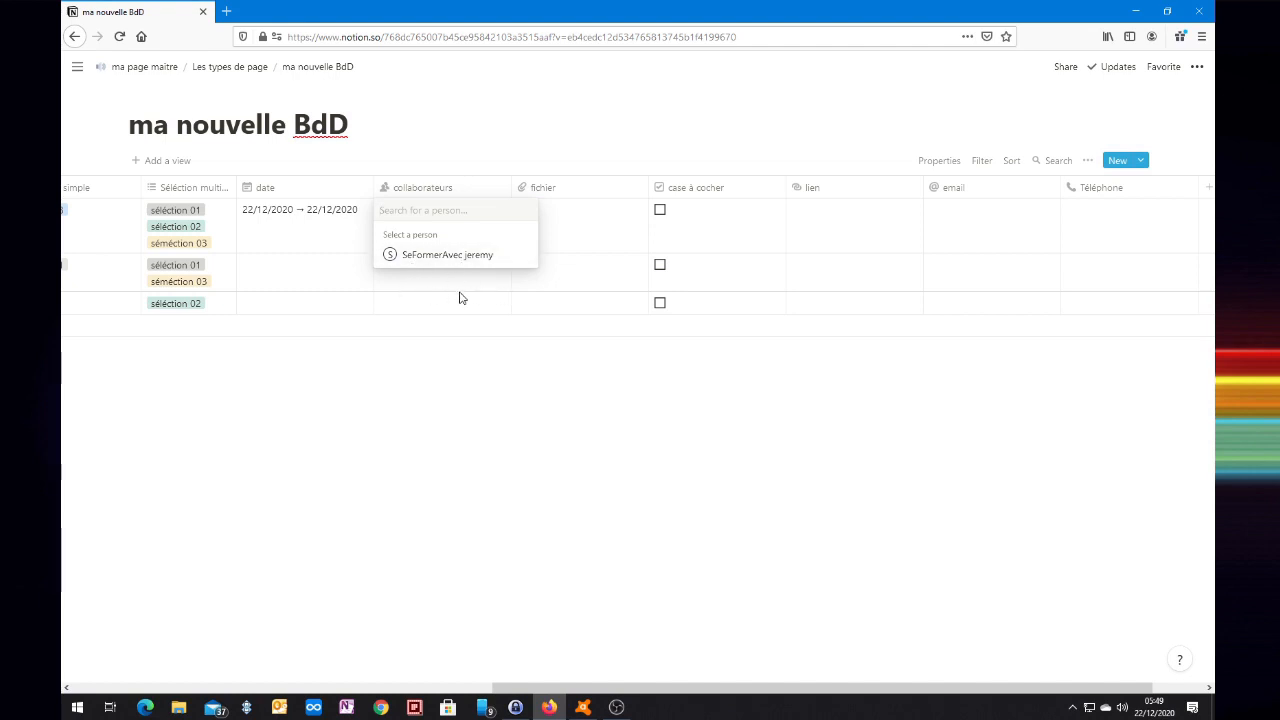
pyautogui.click(581, 234)
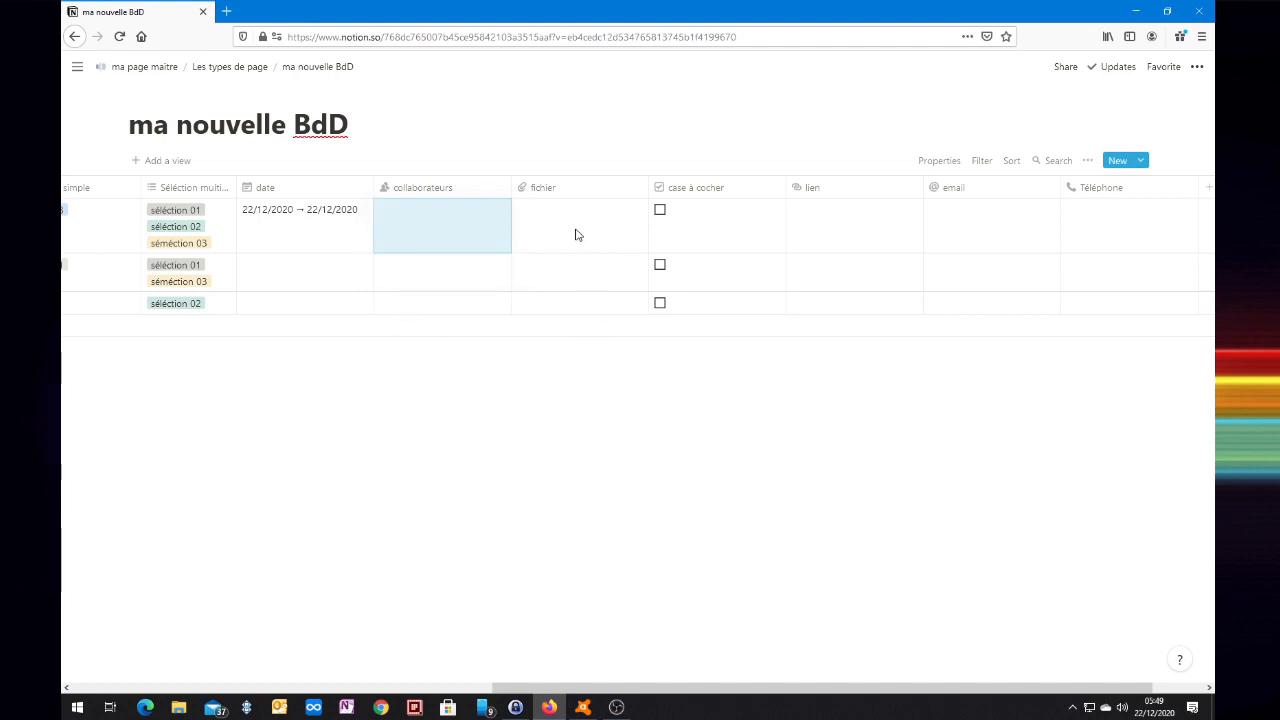
# Upload serie notion ZàH.png from the computer into row one's fichier cell.
pyautogui.click(561, 230)
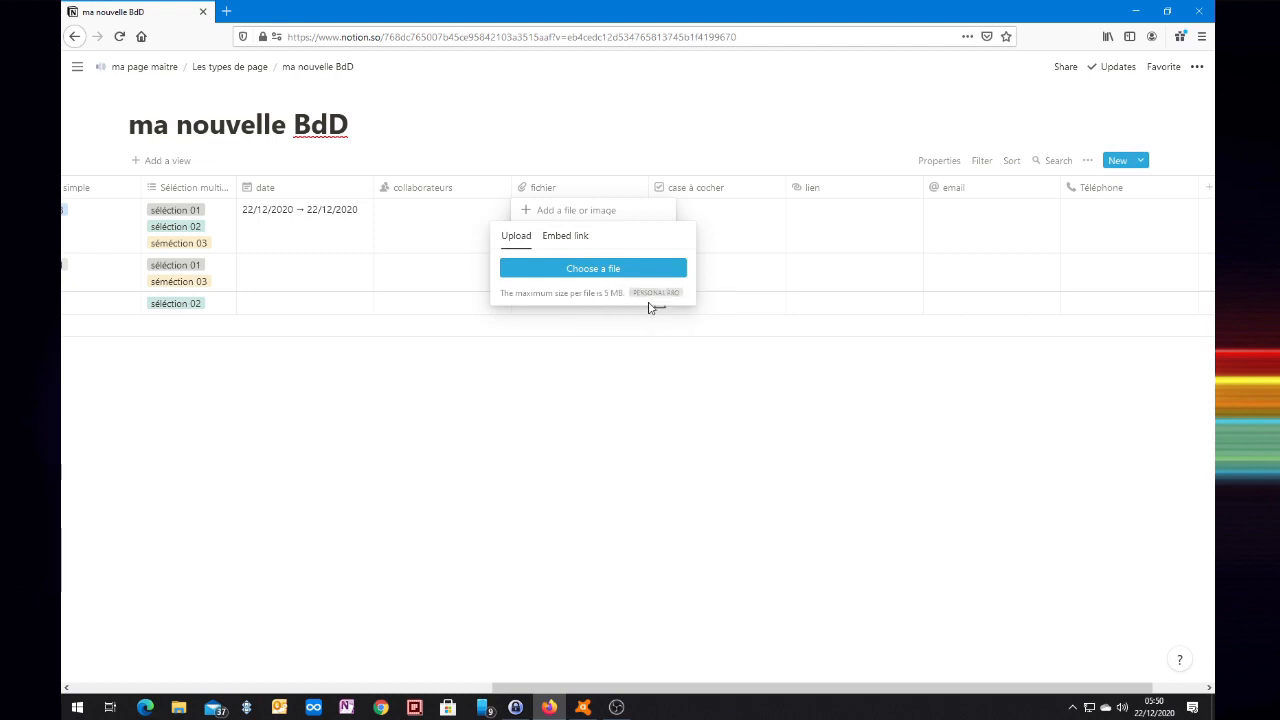
pyautogui.click(570, 281)
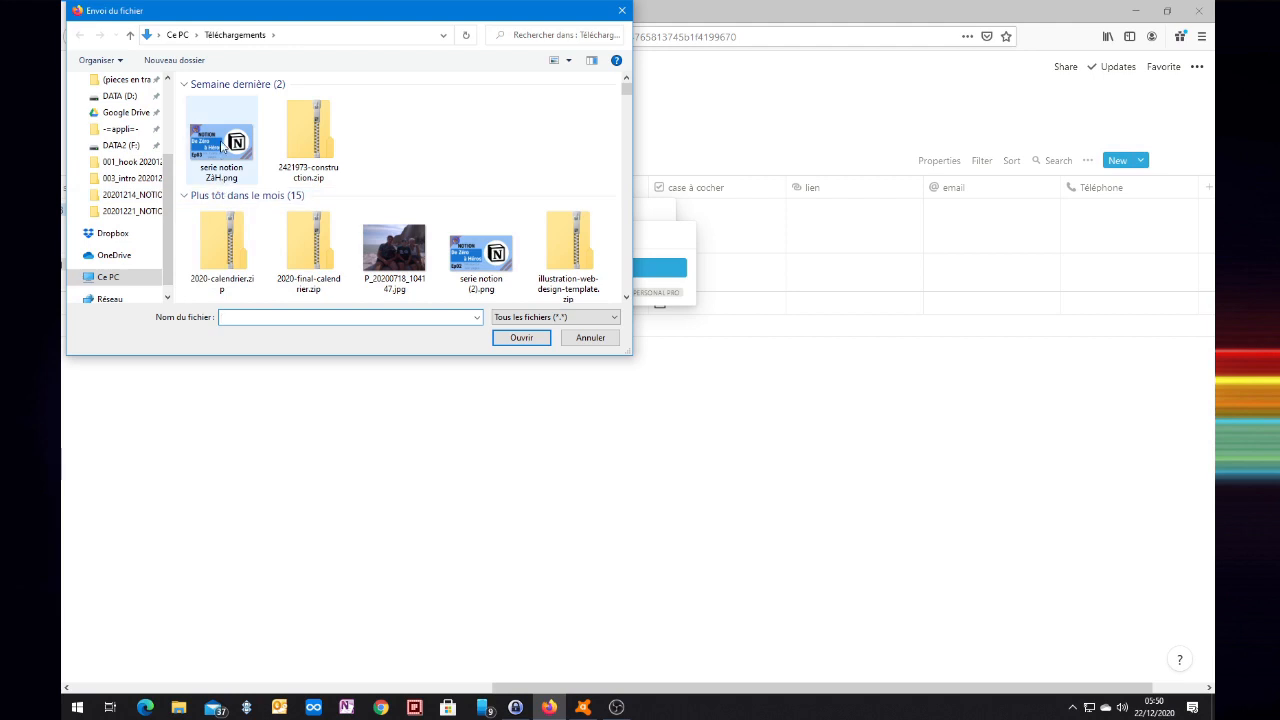
pyautogui.click(222, 146)
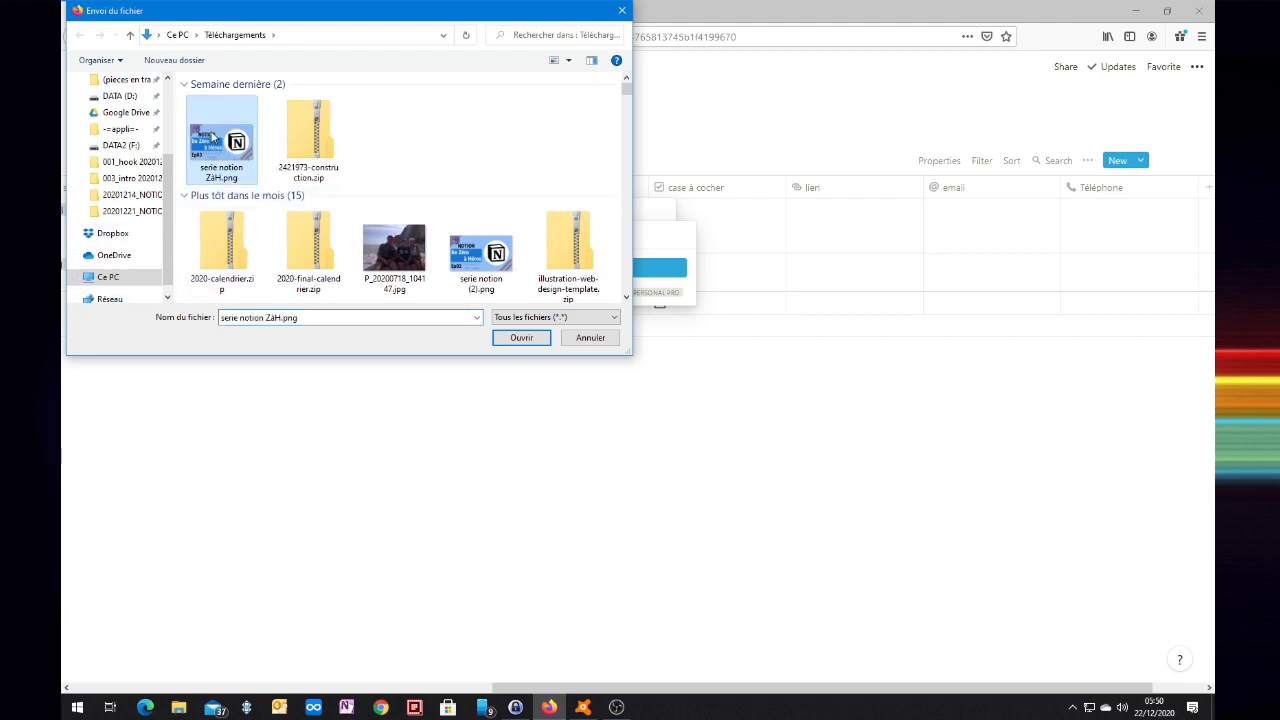
pyautogui.click(523, 338)
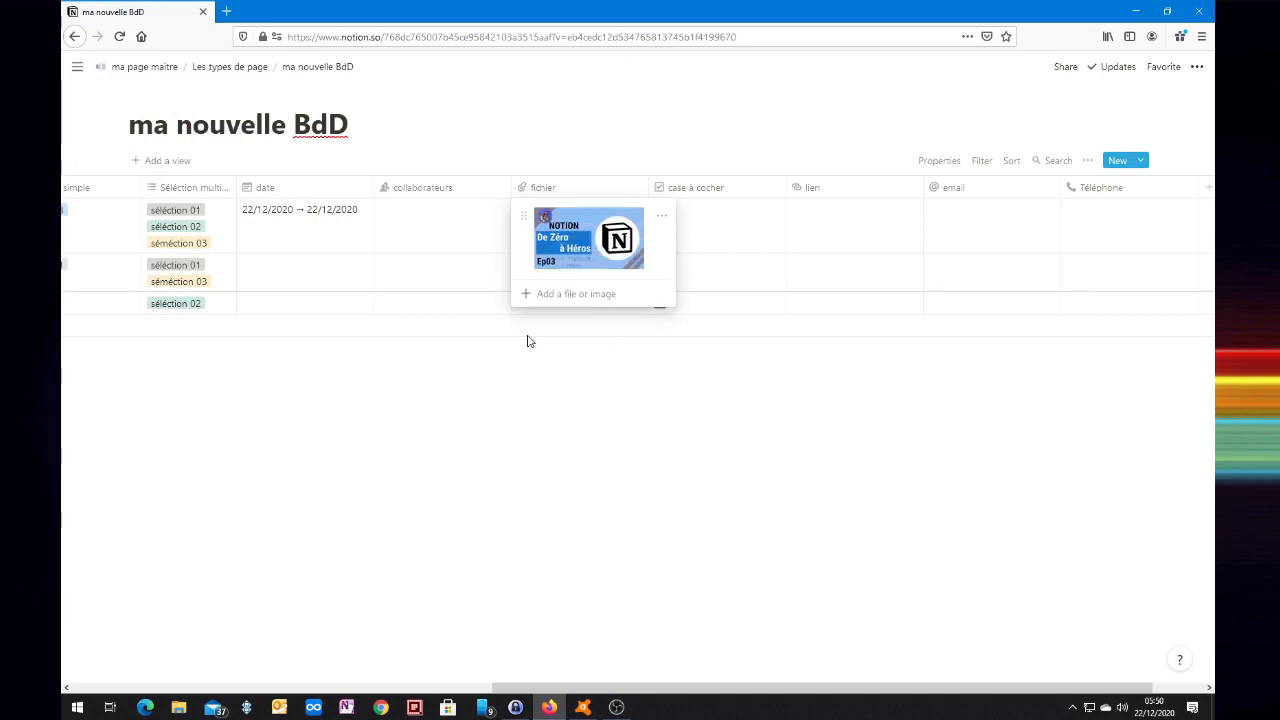
pyautogui.press('Escape')
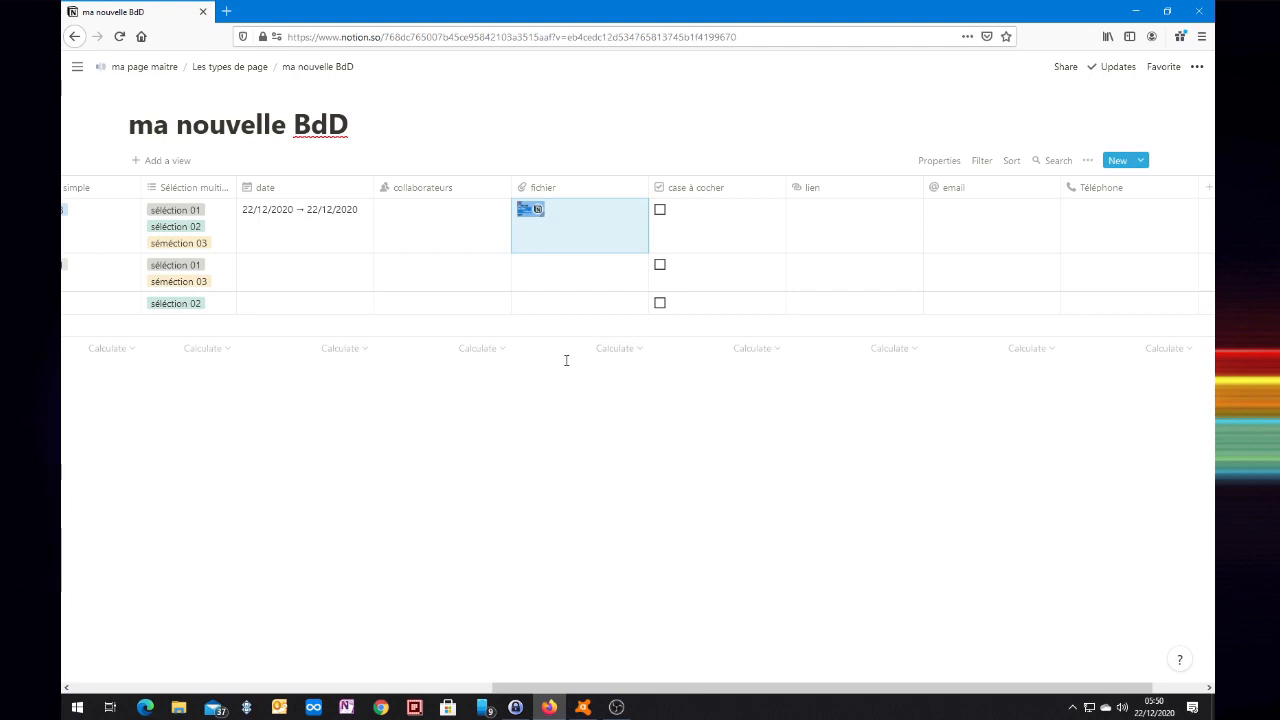
# Open and dismiss row two's add-file link popup, then tick row one's case à cocher.
pyautogui.click(558, 269)
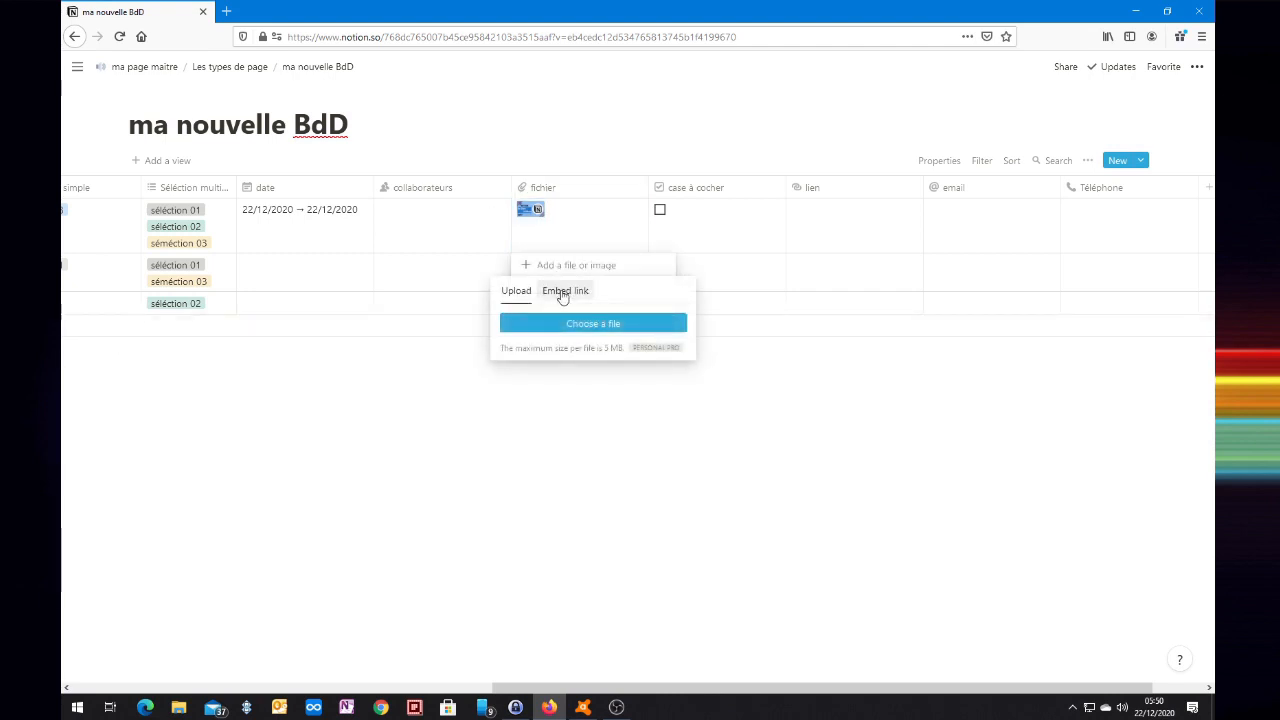
pyautogui.click(563, 293)
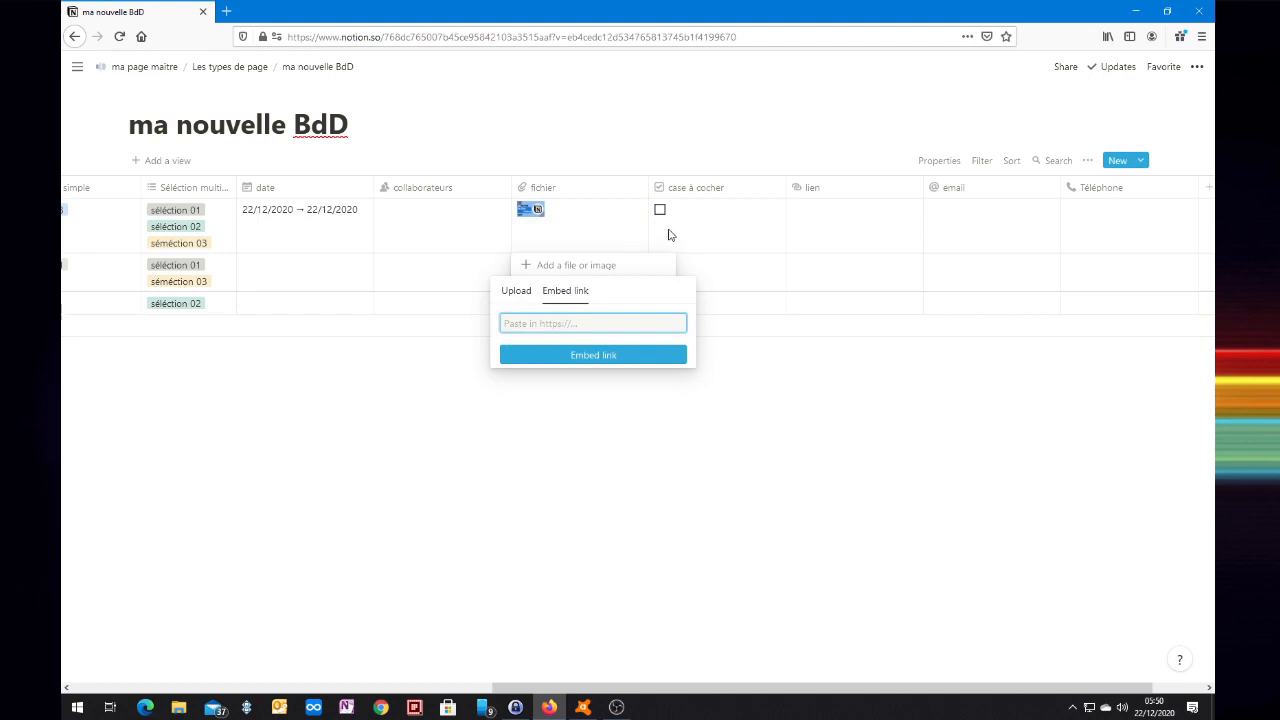
pyautogui.click(575, 433)
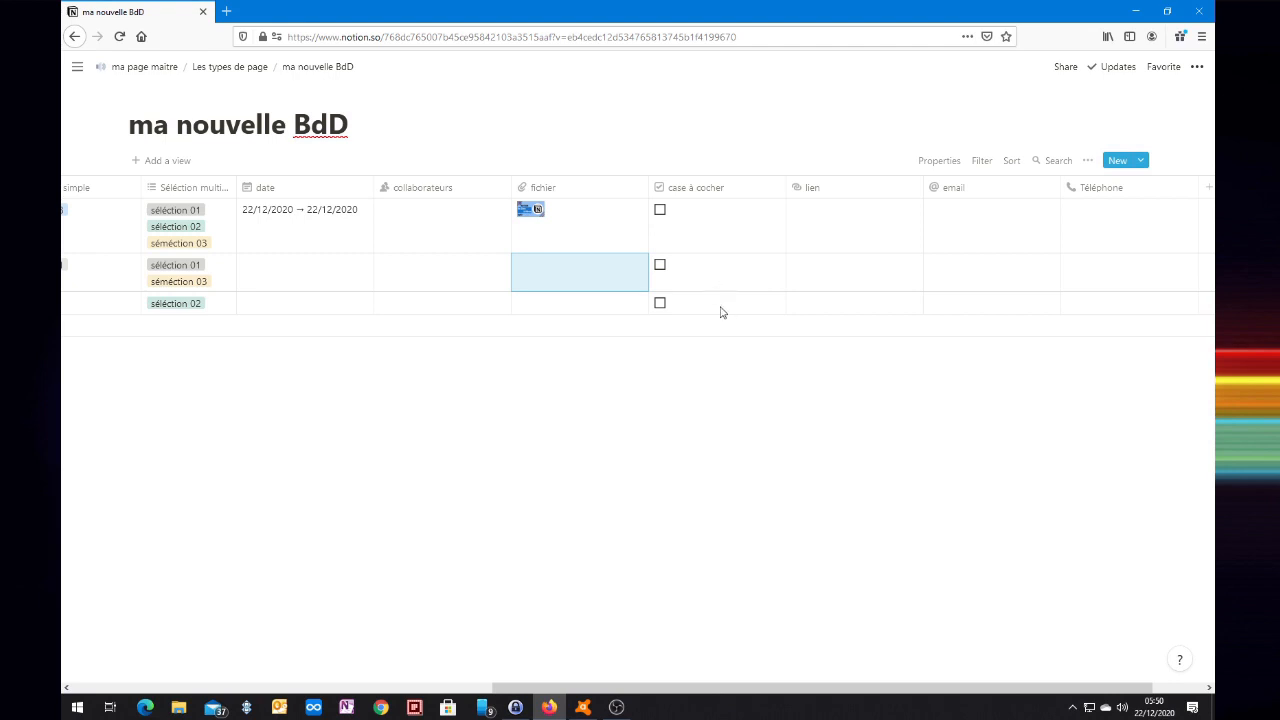
pyautogui.click(660, 212)
pyautogui.click(662, 216)
pyautogui.click(663, 218)
# Untick row one's checkbox and copy the Mon word importé page link from Les types de page.
pyautogui.click(662, 211)
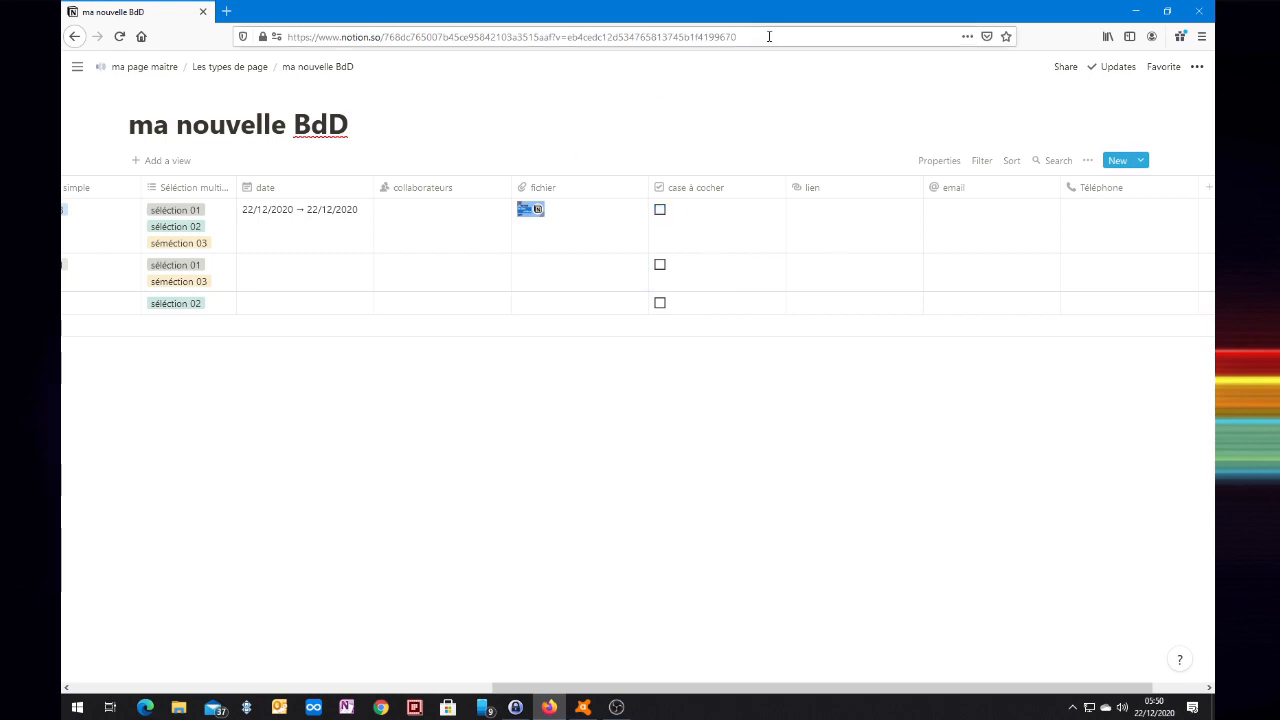
pyautogui.click(229, 68)
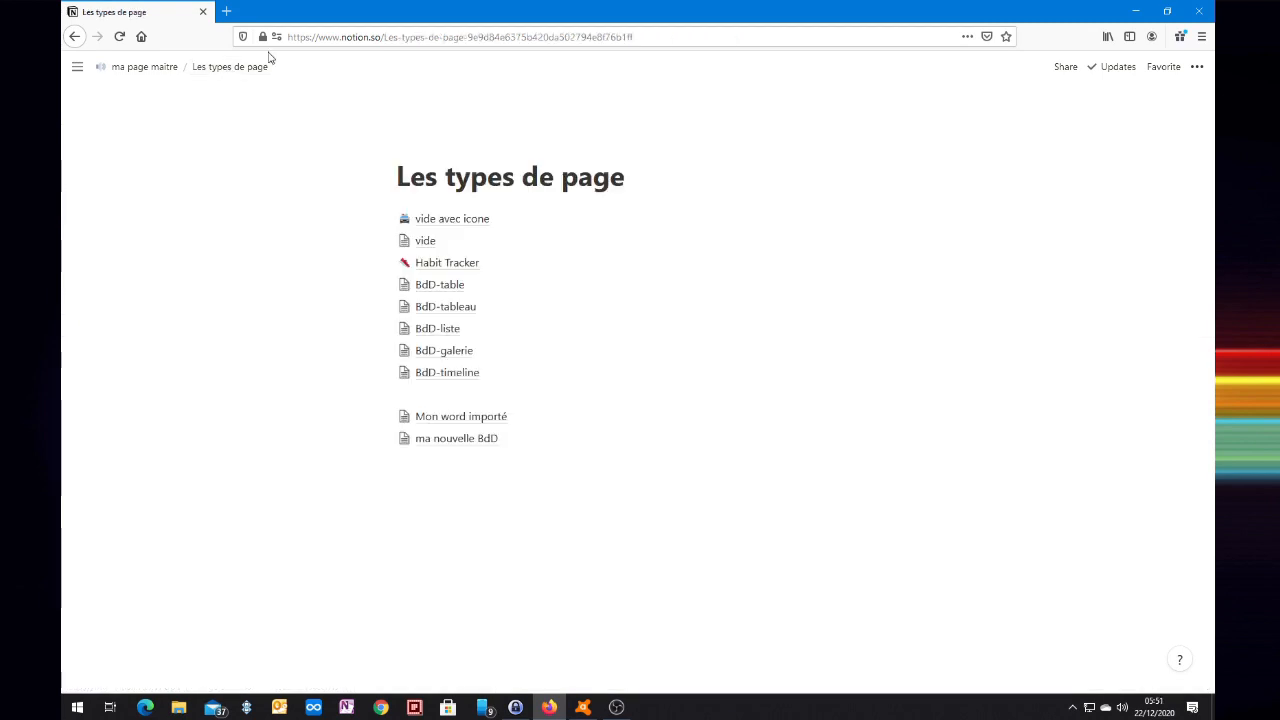
pyautogui.rightClick(456, 424)
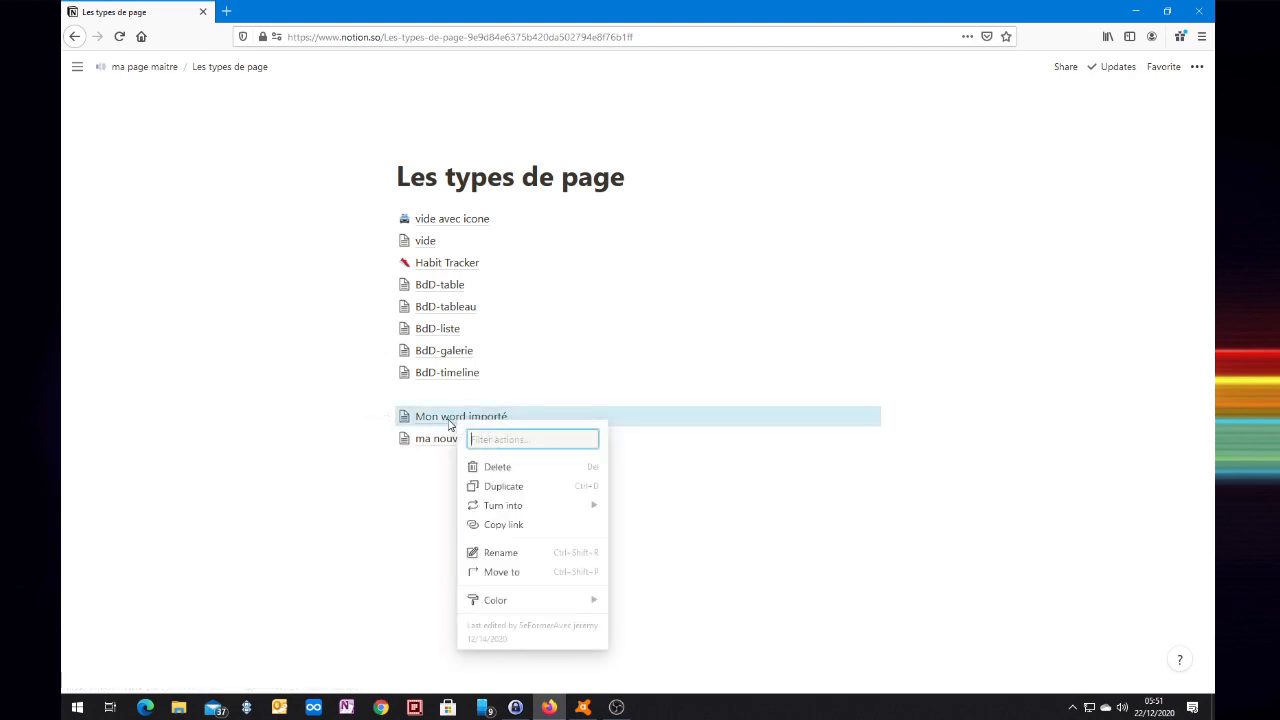
pyautogui.click(528, 526)
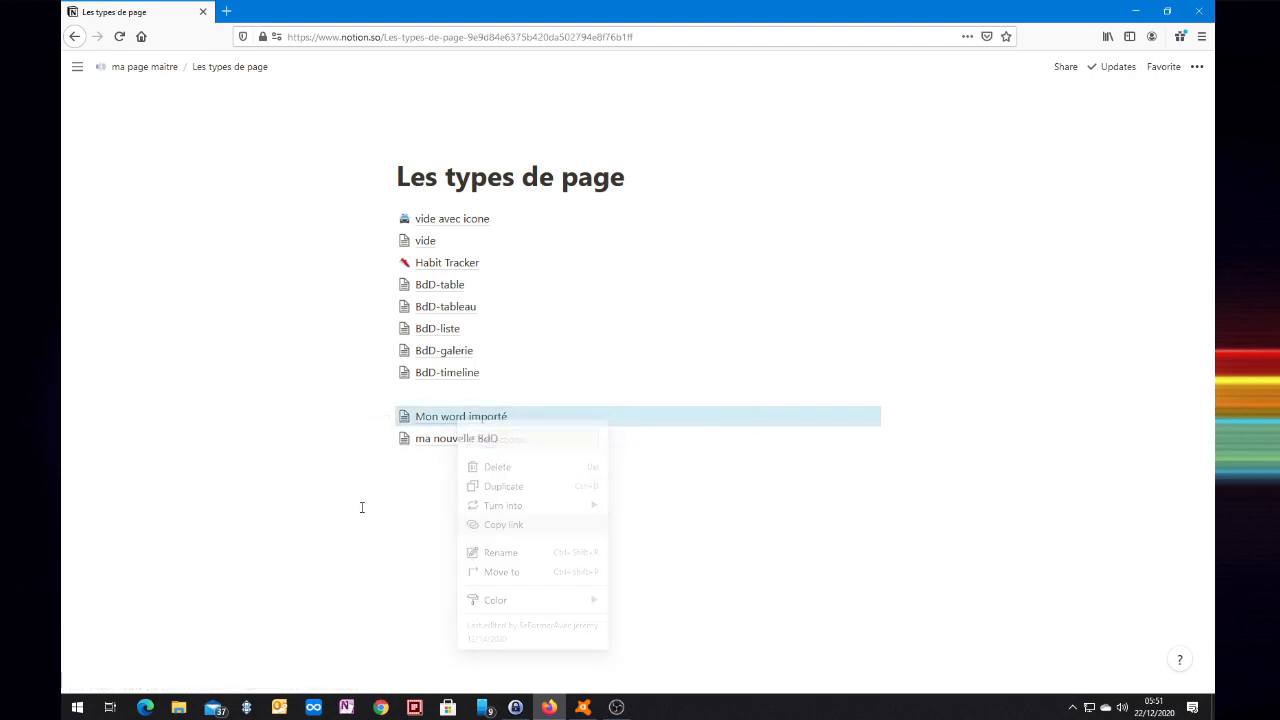
pyautogui.click(467, 520)
pyautogui.click(470, 440)
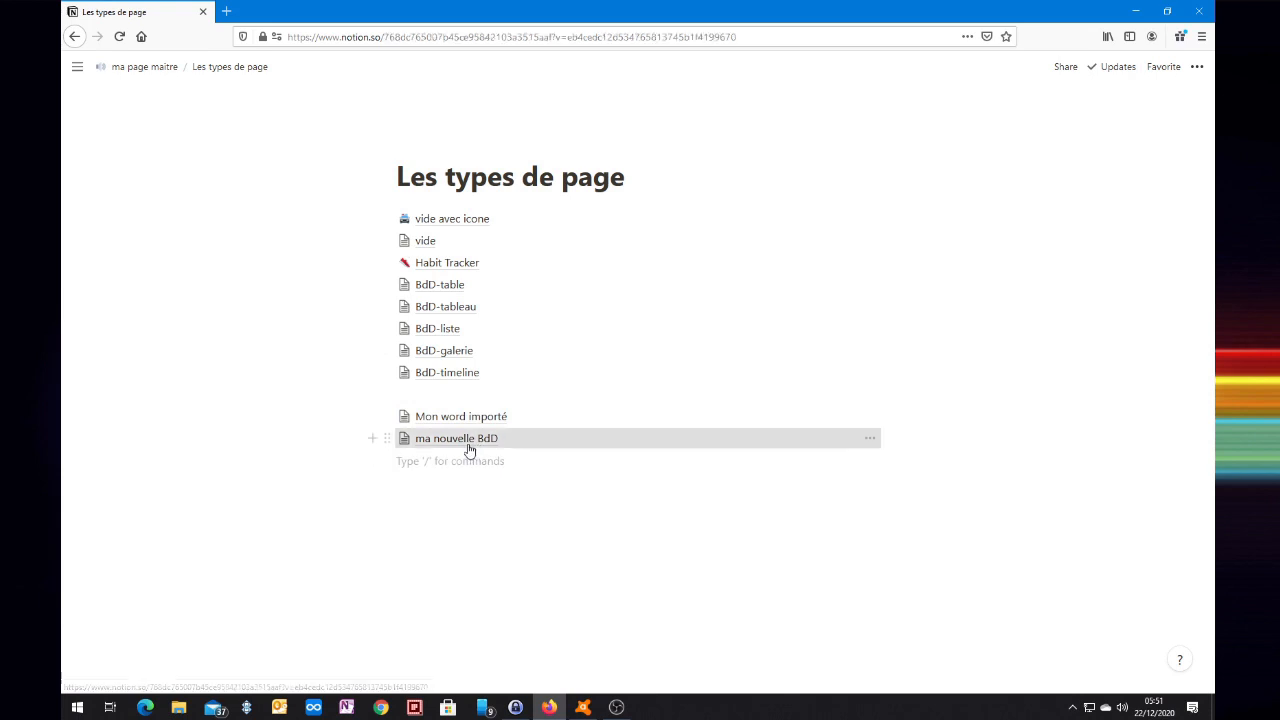
# Paste the Mon word importé link into row one's lien cell and open it in a new tab.
pyautogui.moveTo(539, 686); pyautogui.dragTo(1001, 684)
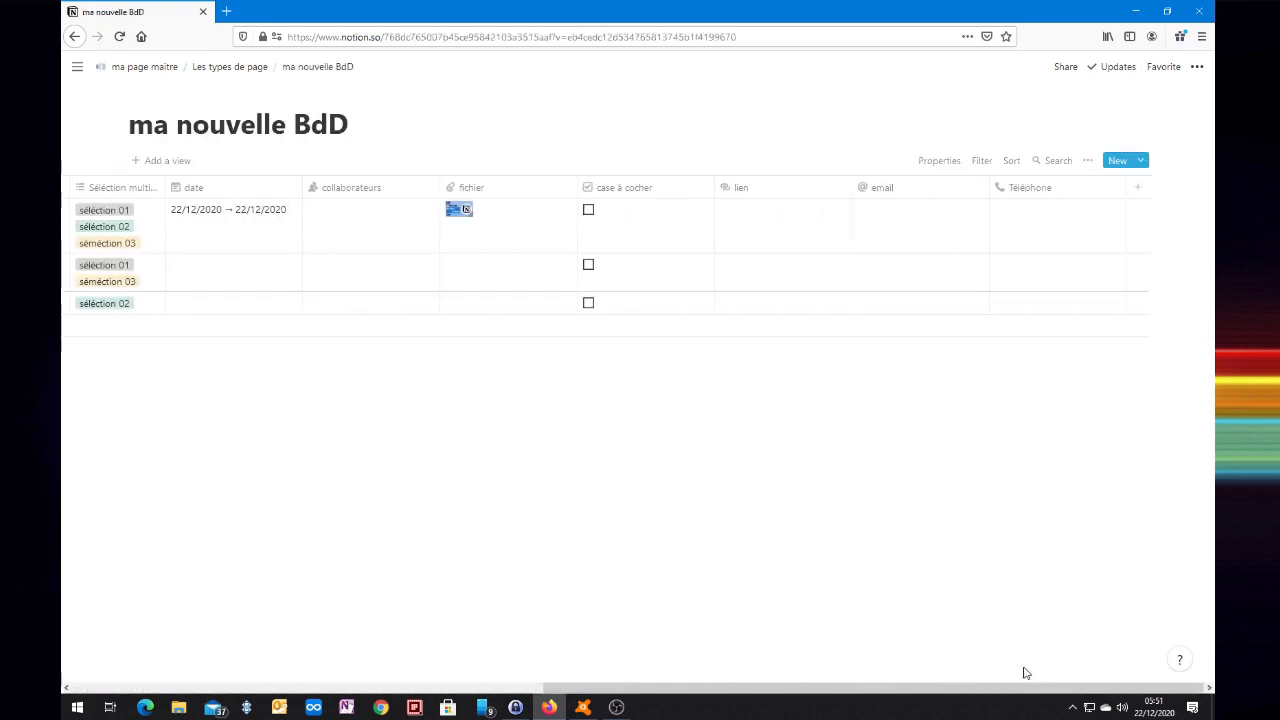
pyautogui.click(757, 226)
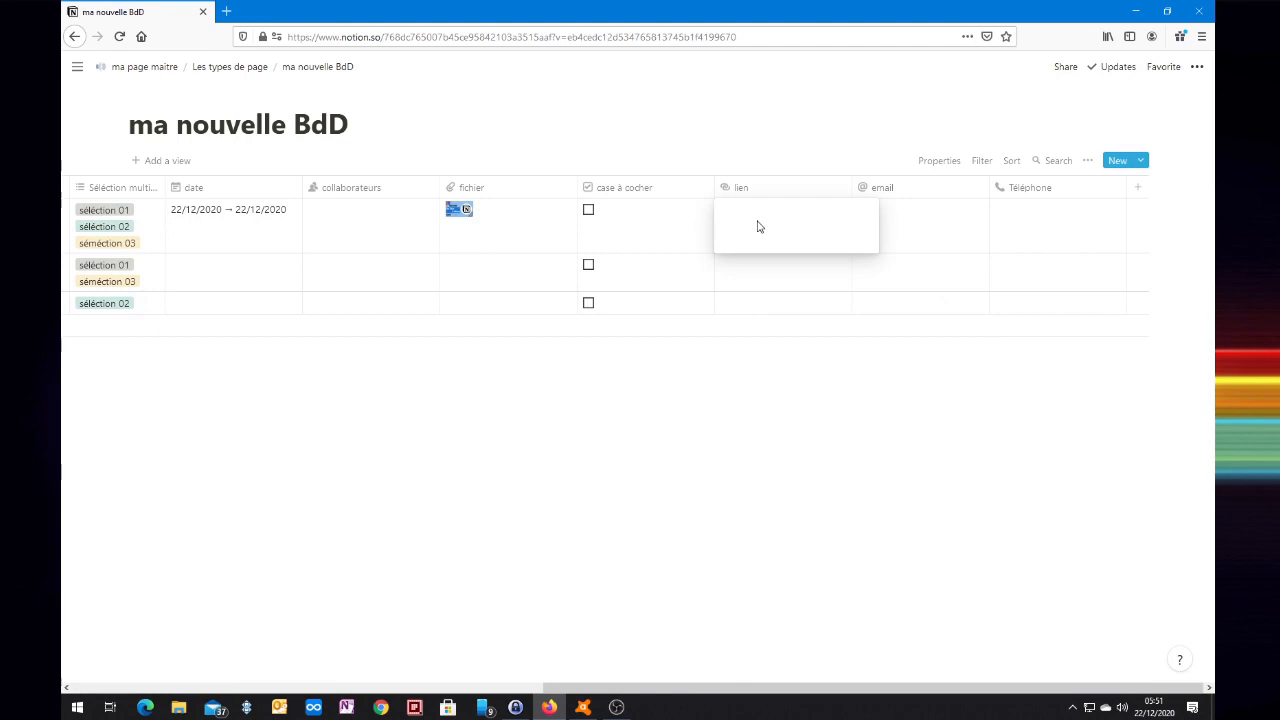
pyautogui.hotkey('ctrl', 'v')
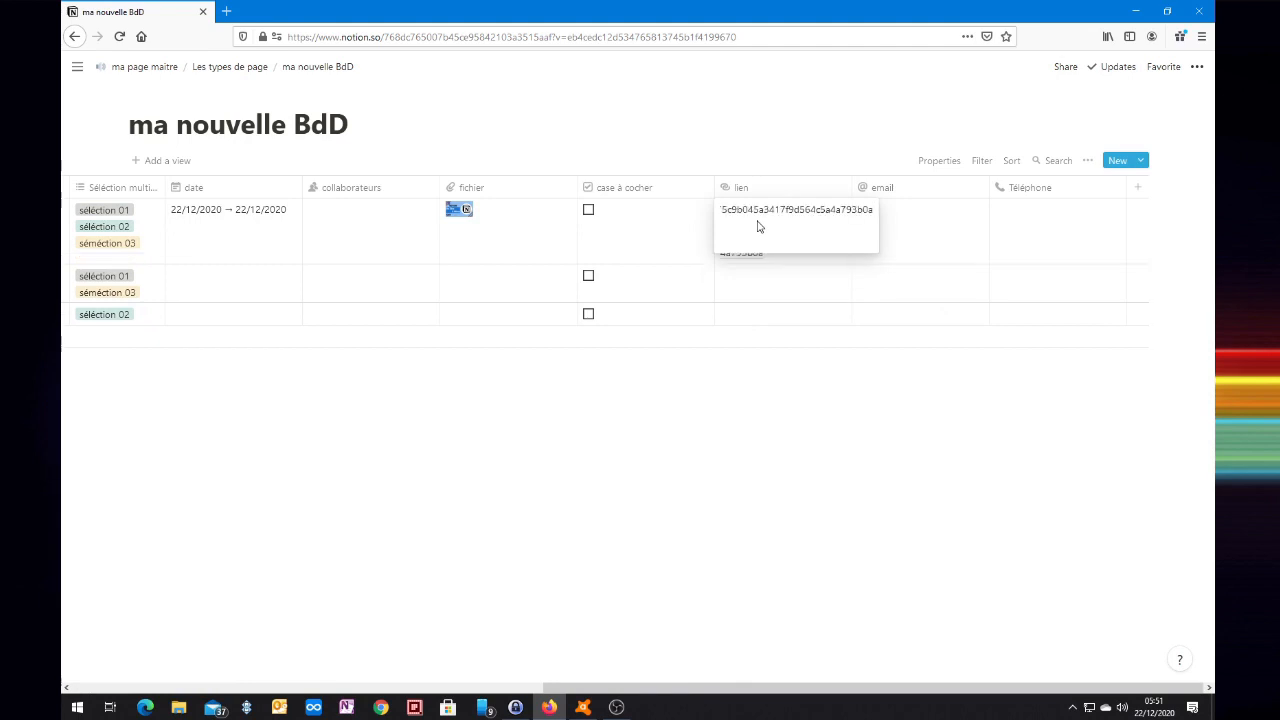
pyautogui.press('Return')
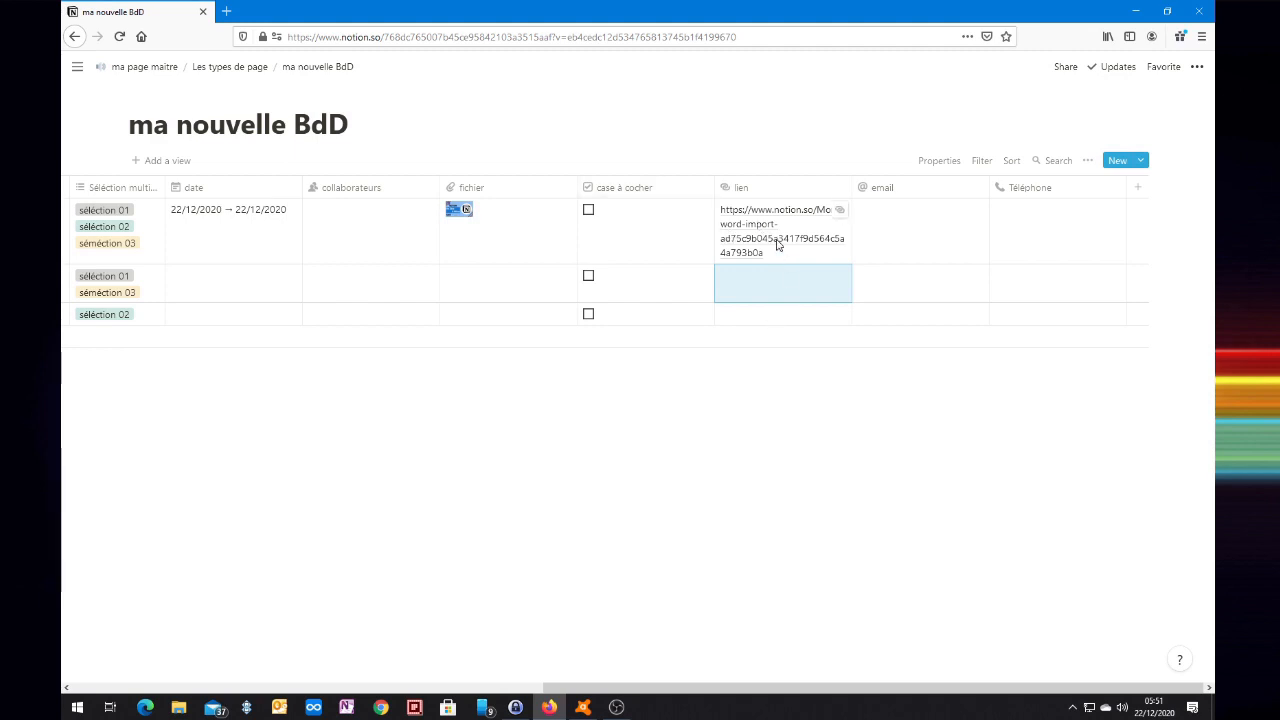
pyautogui.click(840, 214)
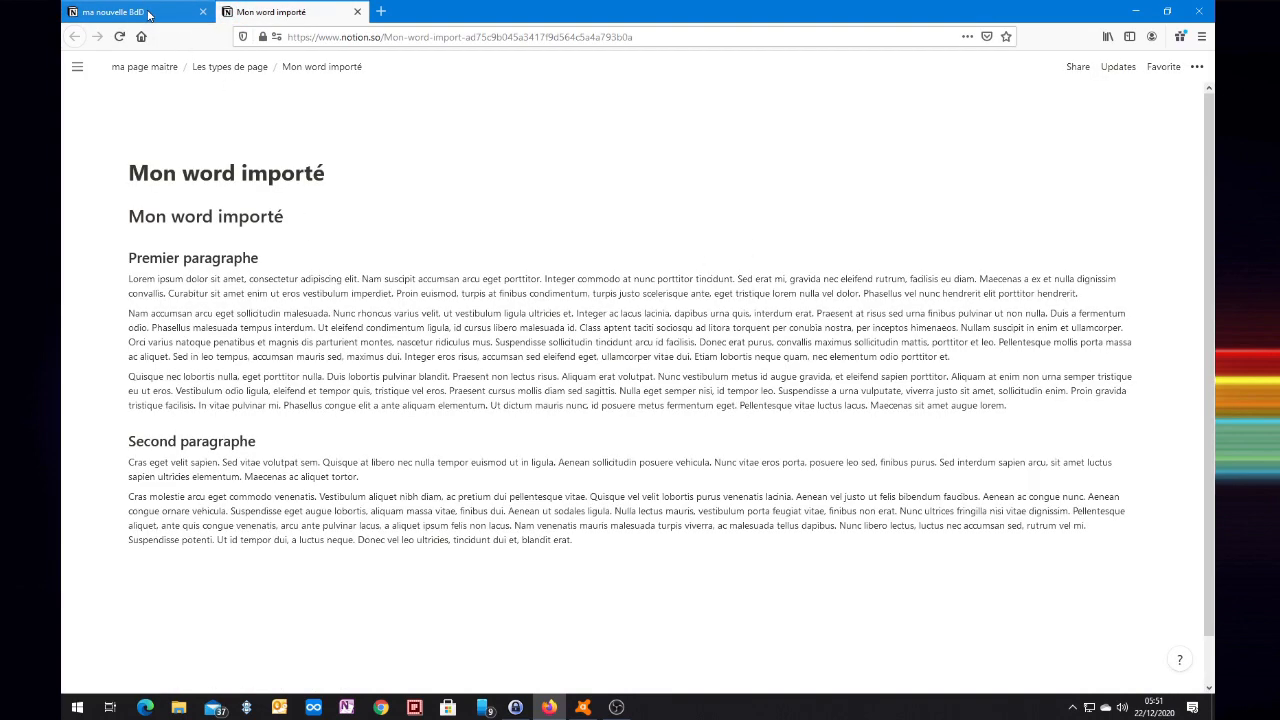
# Close the Mon word importé tab and enter the contact e-mail address in row one's email cell.
pyautogui.click(358, 12)
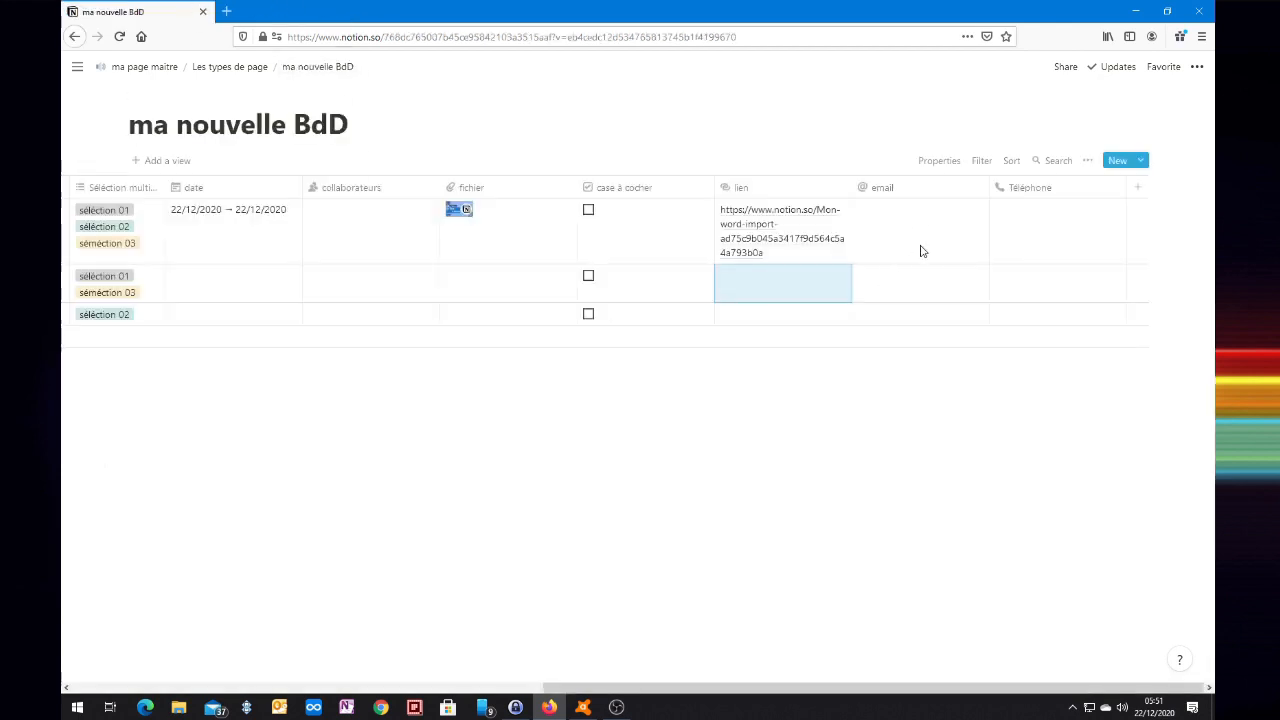
pyautogui.click(899, 228)
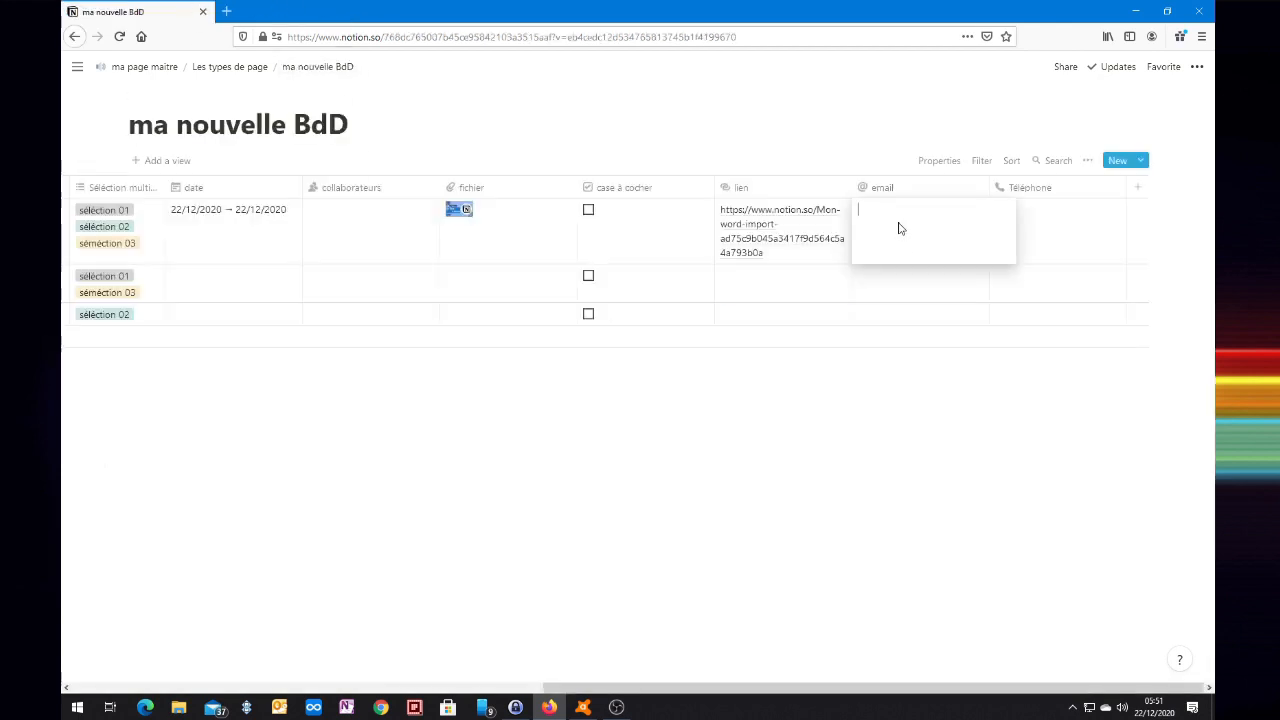
pyautogui.press('Return')
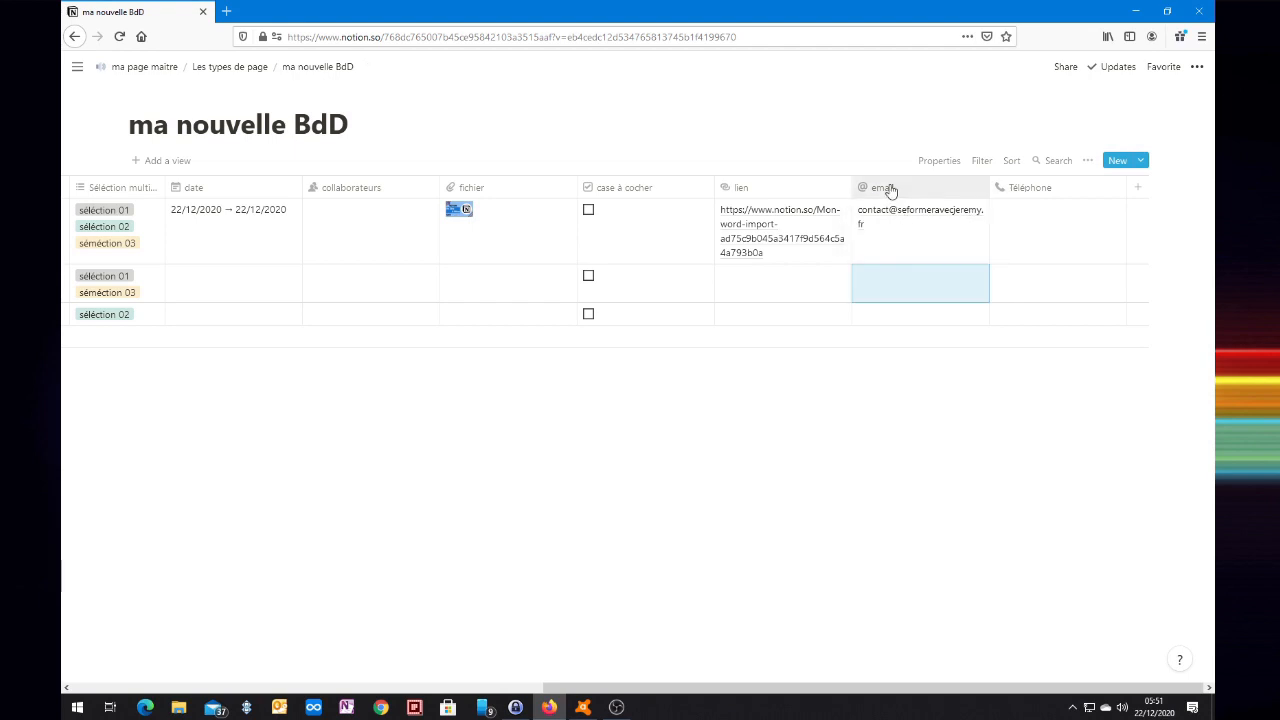
# Check the property types of the email, lien and Téléphone columns.
pyautogui.click(890, 189)
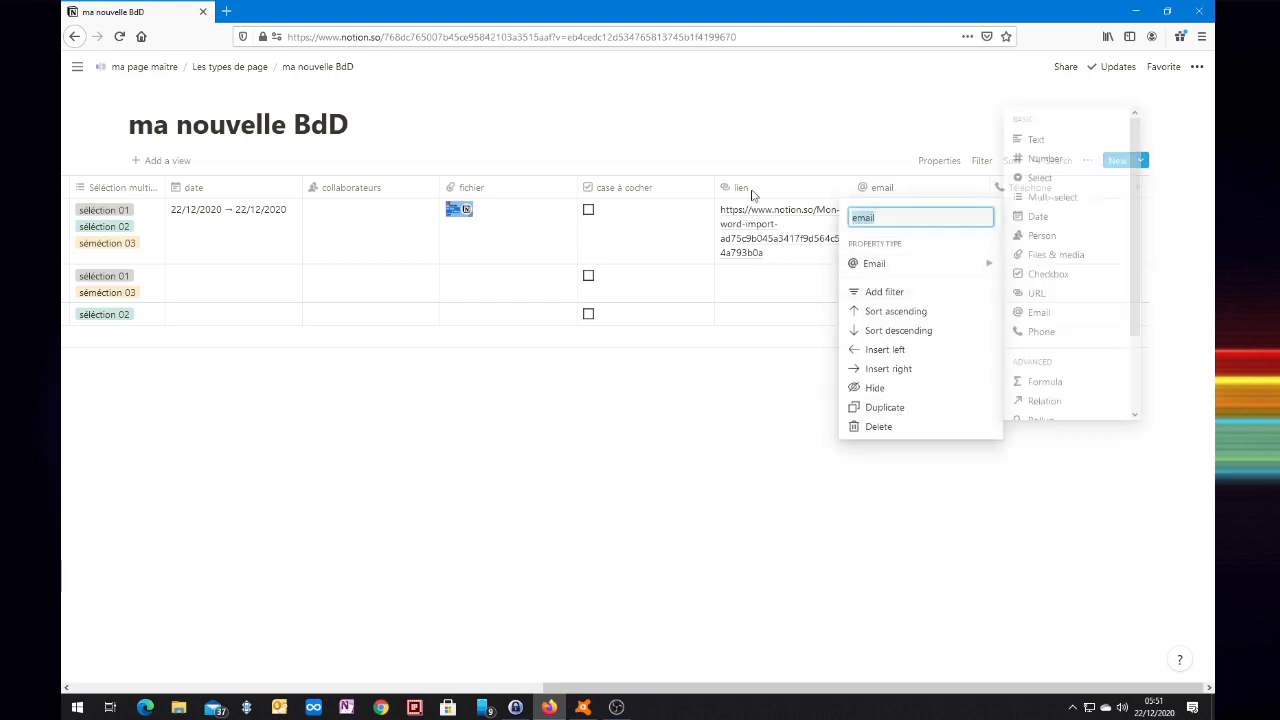
pyautogui.click(785, 190)
pyautogui.click(785, 190)
pyautogui.click(745, 264)
pyautogui.click(1036, 218)
pyautogui.click(1040, 197)
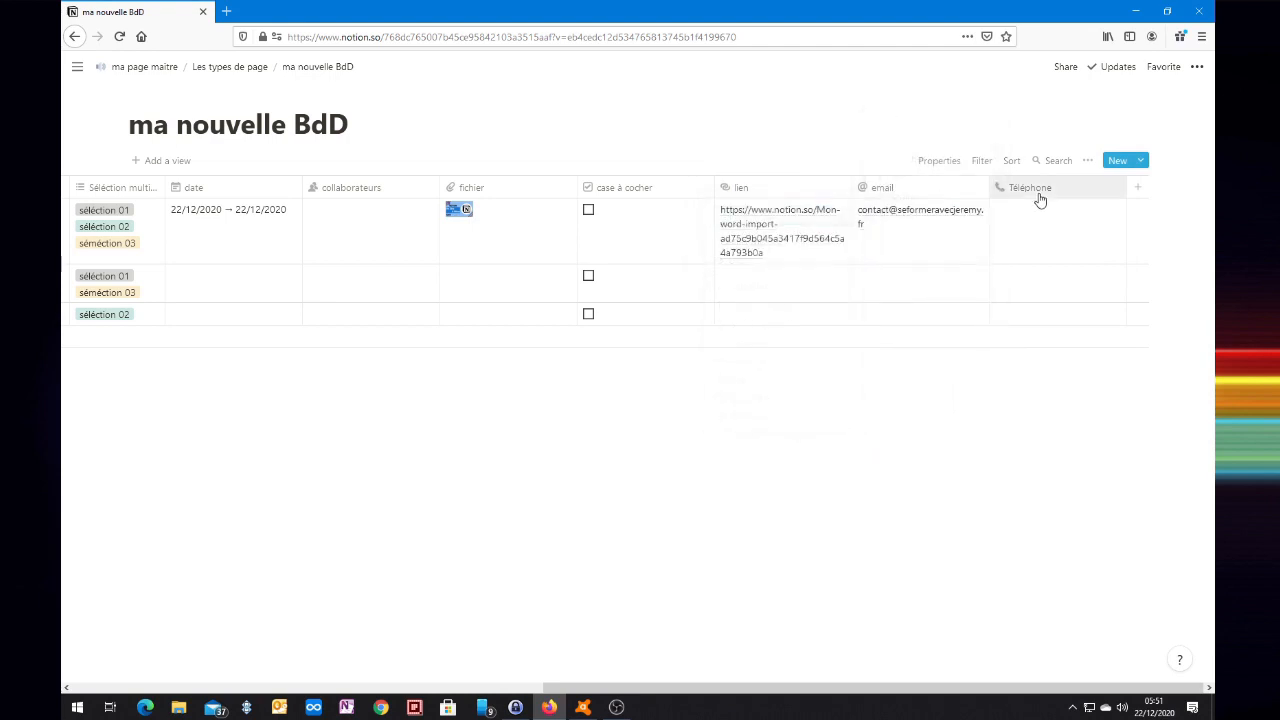
pyautogui.click(1040, 197)
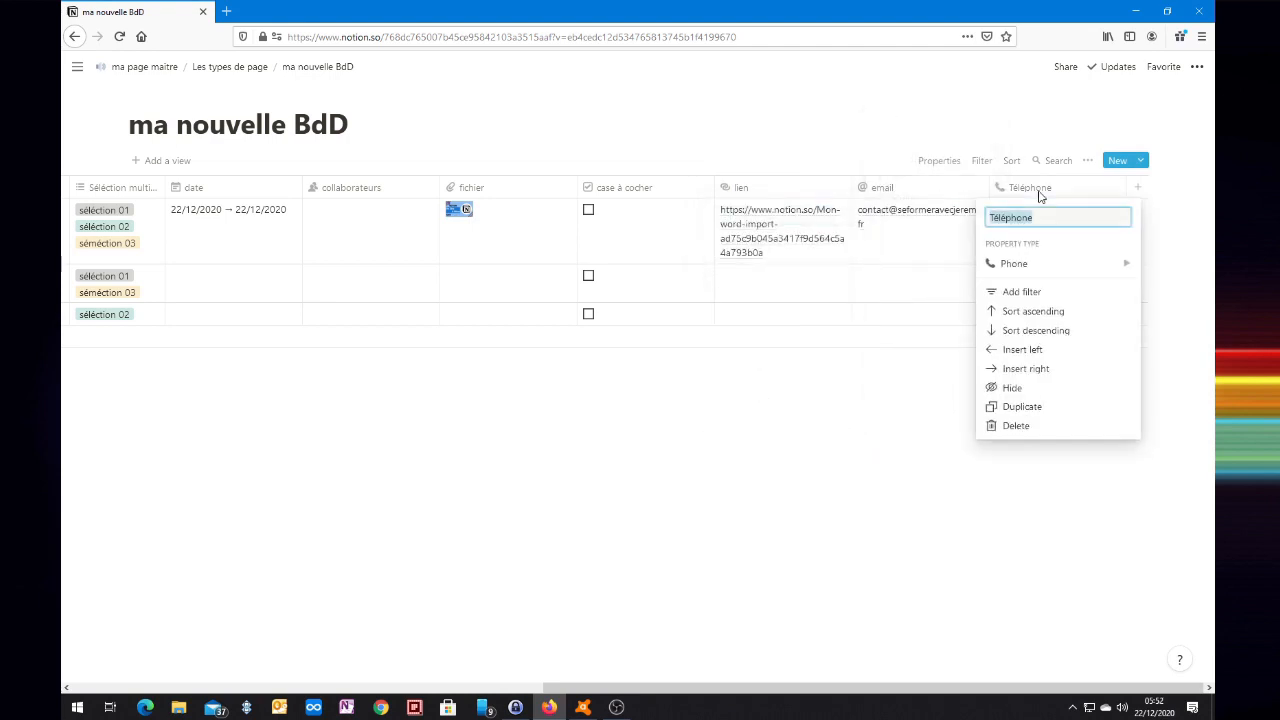
pyautogui.click(1016, 264)
pyautogui.press('Escape')
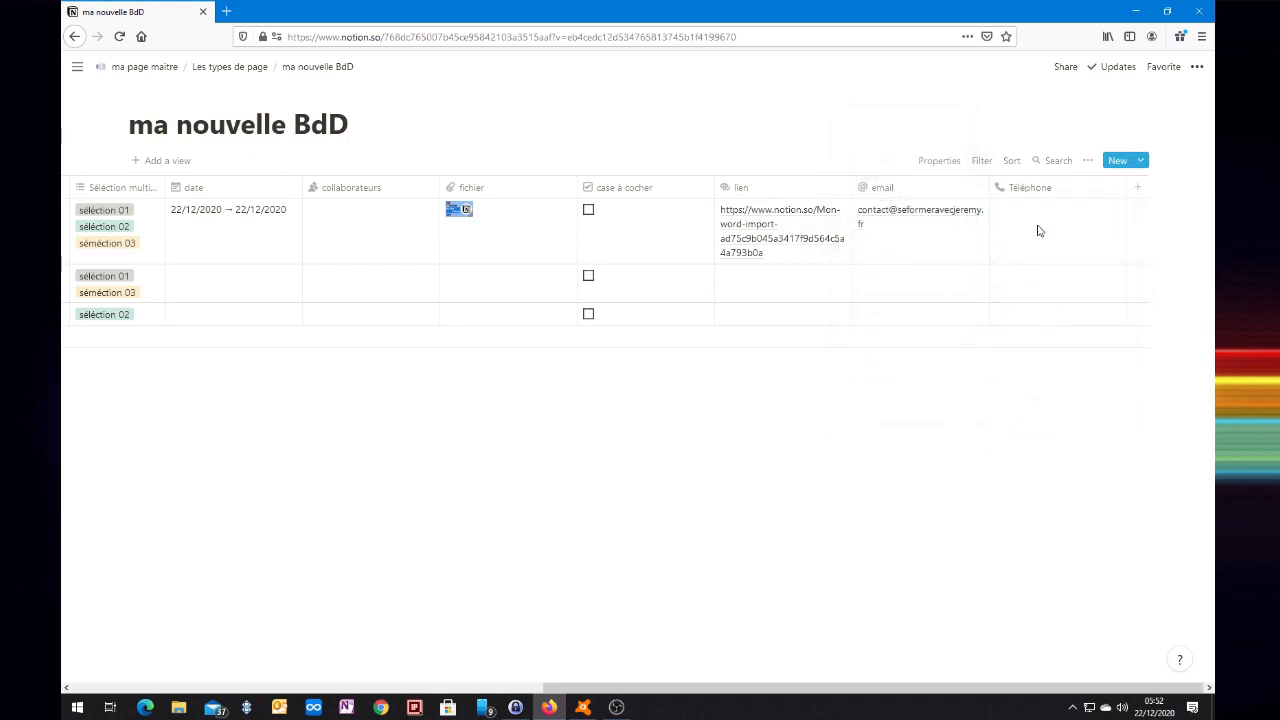
# Enter a phone number in row one's Téléphone cell.
pyautogui.click(1037, 229)
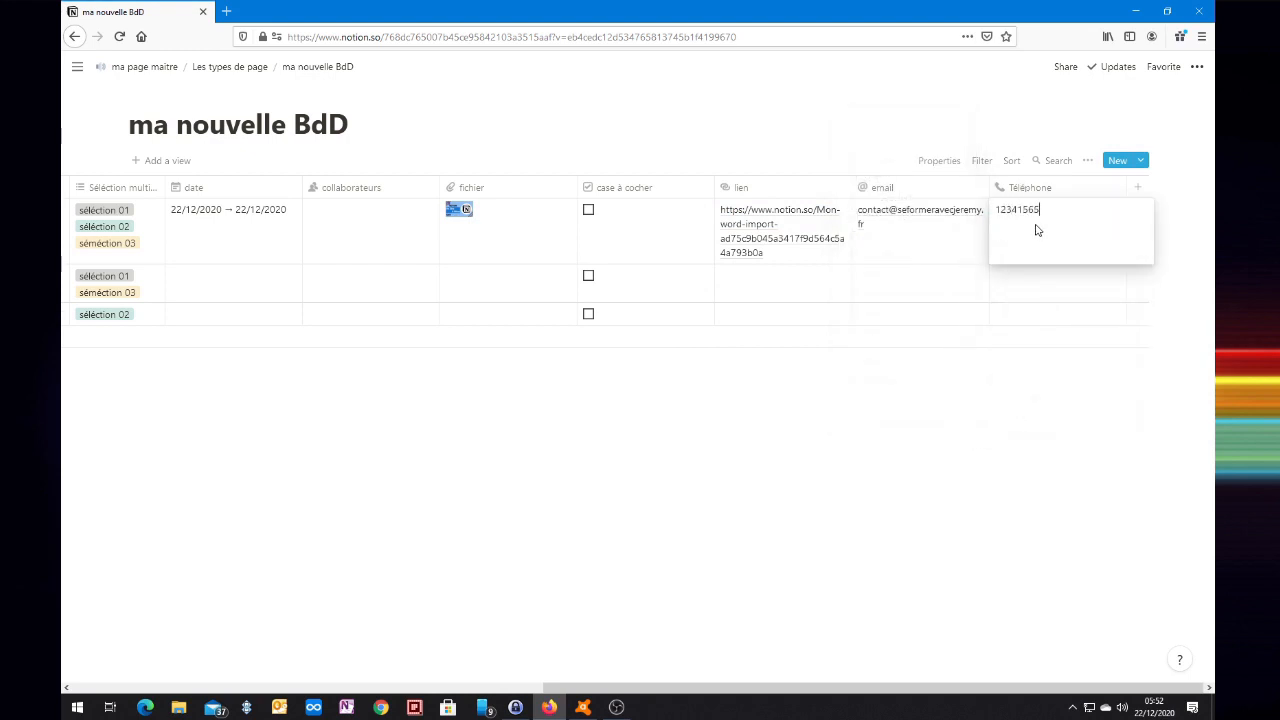
pyautogui.press('Return')
pyautogui.press('Up')
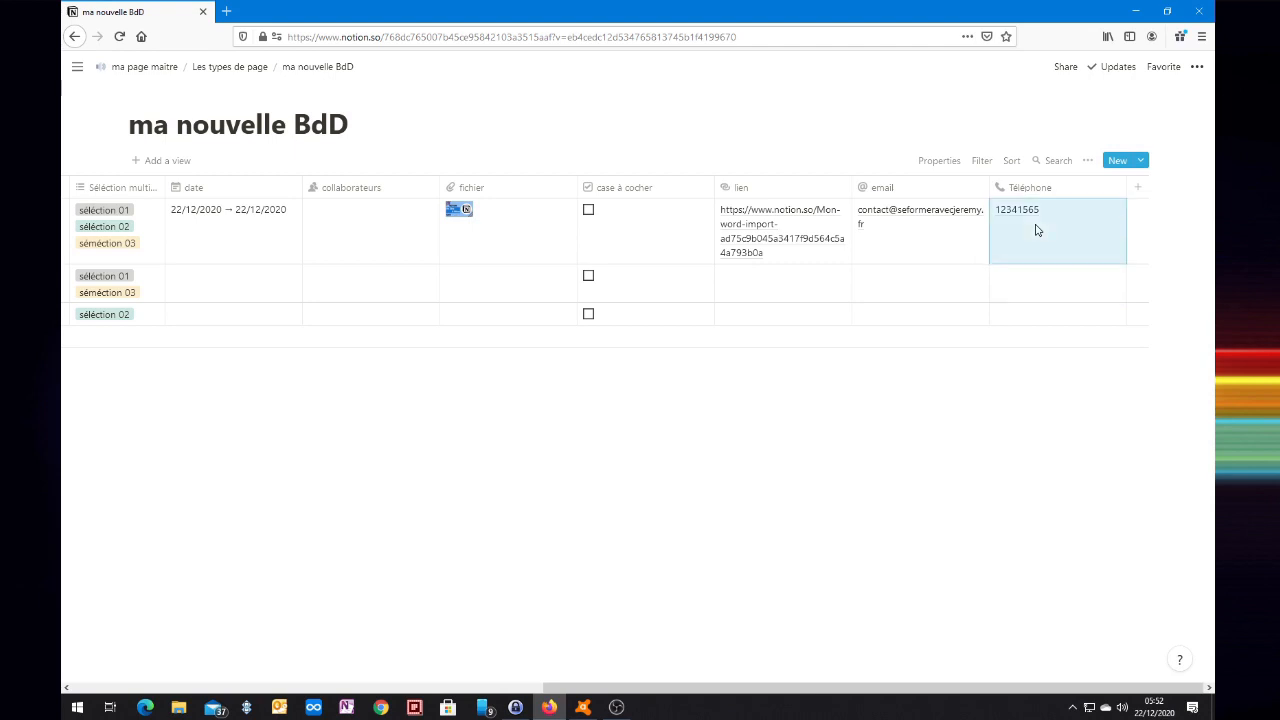